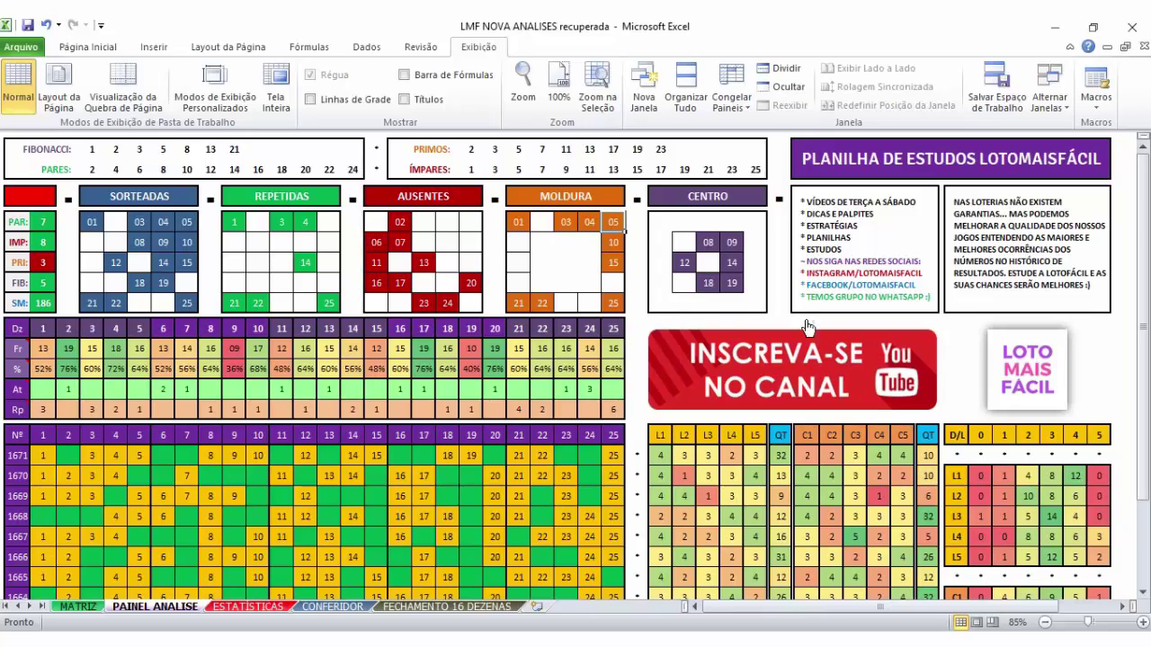
- Examine the PRIMOS and ÍMPARES reference number lists above the analysis panel
{"action": "left_click", "coordinate": [755, 143]}
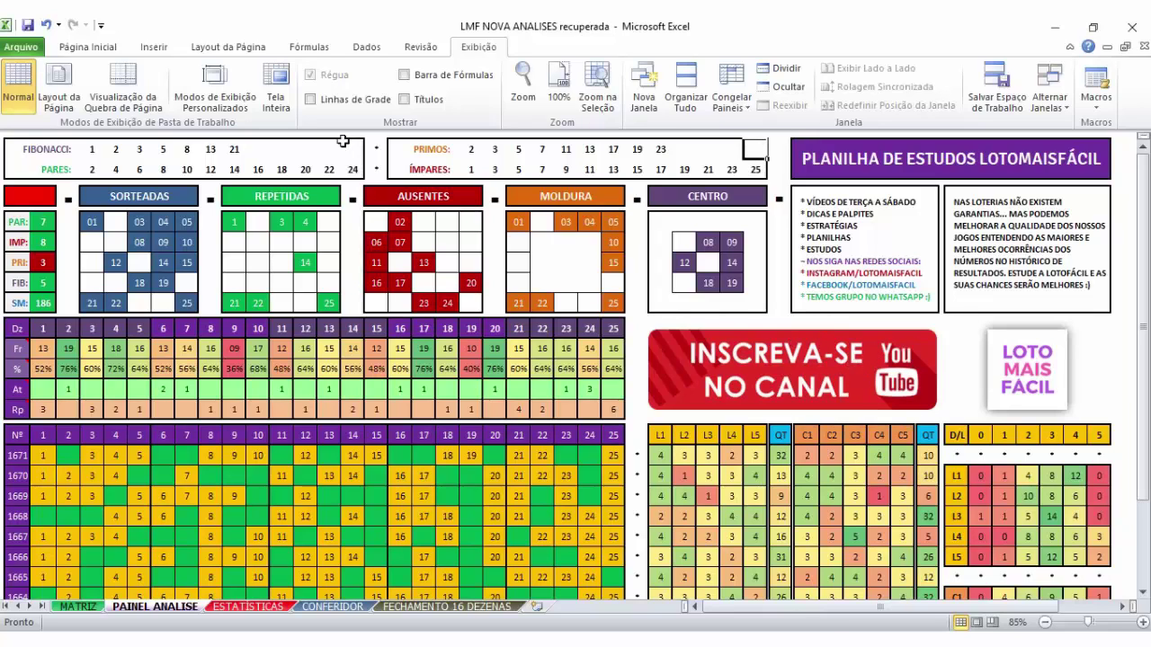
{"action": "left_click", "coordinate": [399, 149]}
{"action": "left_click", "coordinate": [758, 154]}
{"action": "left_click", "coordinate": [755, 170]}
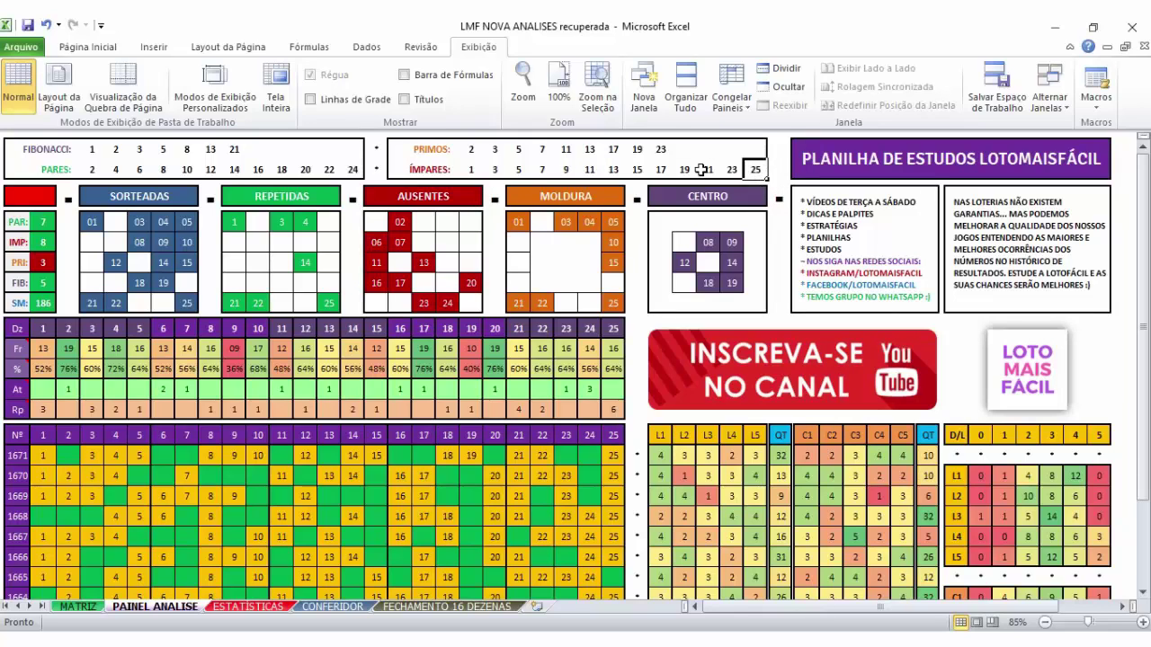
{"action": "left_click", "coordinate": [702, 170]}
{"action": "left_click", "coordinate": [663, 169]}
{"action": "left_click", "coordinate": [468, 150]}
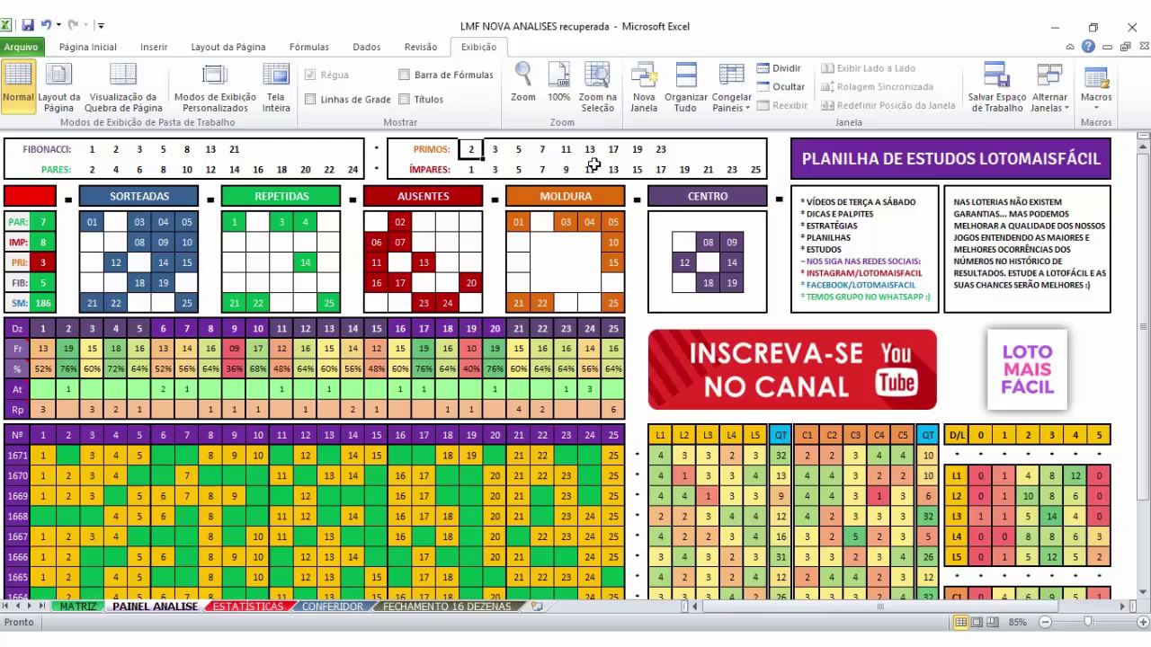
- Open the MATRIZ sheet, then switch to Chrome's Lotofácil results page and inspect drawn numbers 11 and 17 of Concurso 1672
{"action": "left_click", "coordinate": [87, 608]}
{"action": "mouse_move", "coordinate": [359, 624]}
{"action": "left_click", "coordinate": [454, 569]}
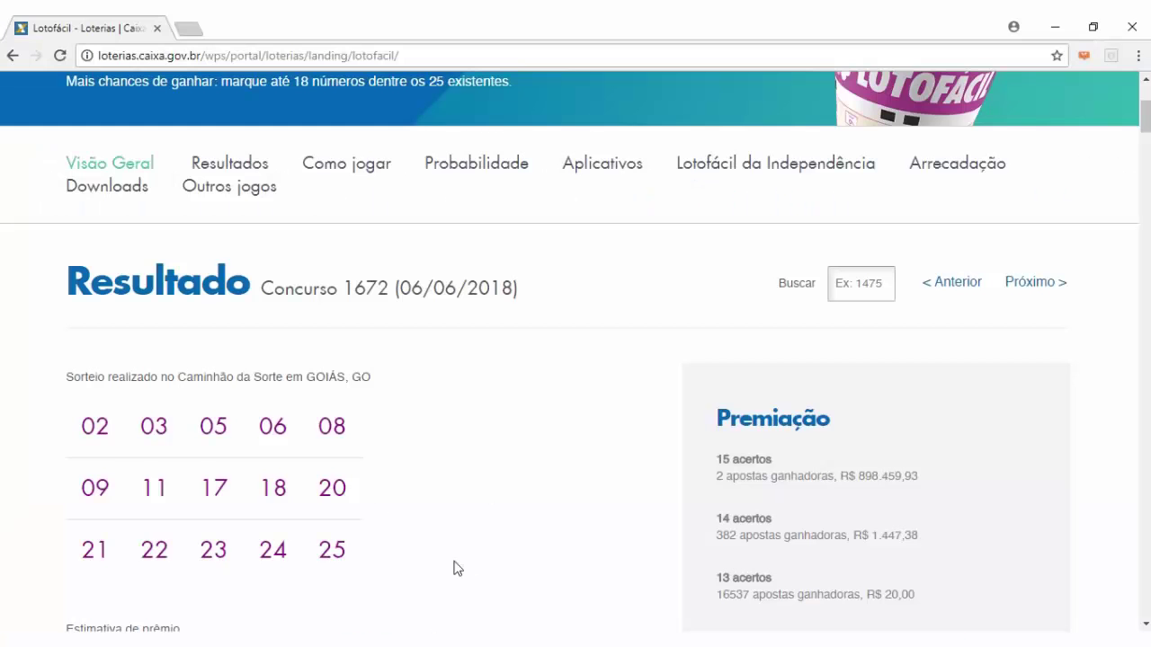
{"action": "left_click_drag", "start_coordinate": [146, 488], "coordinate": [230, 488]}
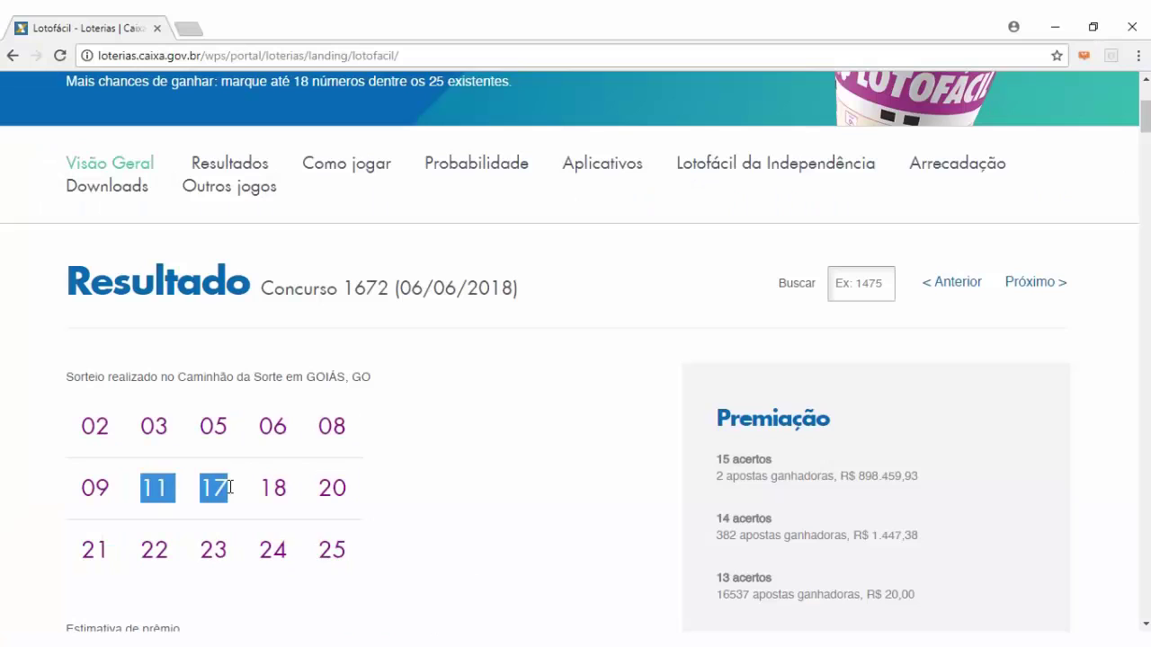
{"action": "left_click", "coordinate": [156, 497]}
{"action": "left_click_drag", "start_coordinate": [144, 490], "coordinate": [241, 490]}
- Examine the number of winning bets and the prize amount for 15 acertos under Premiação
{"action": "left_click", "coordinate": [756, 472]}
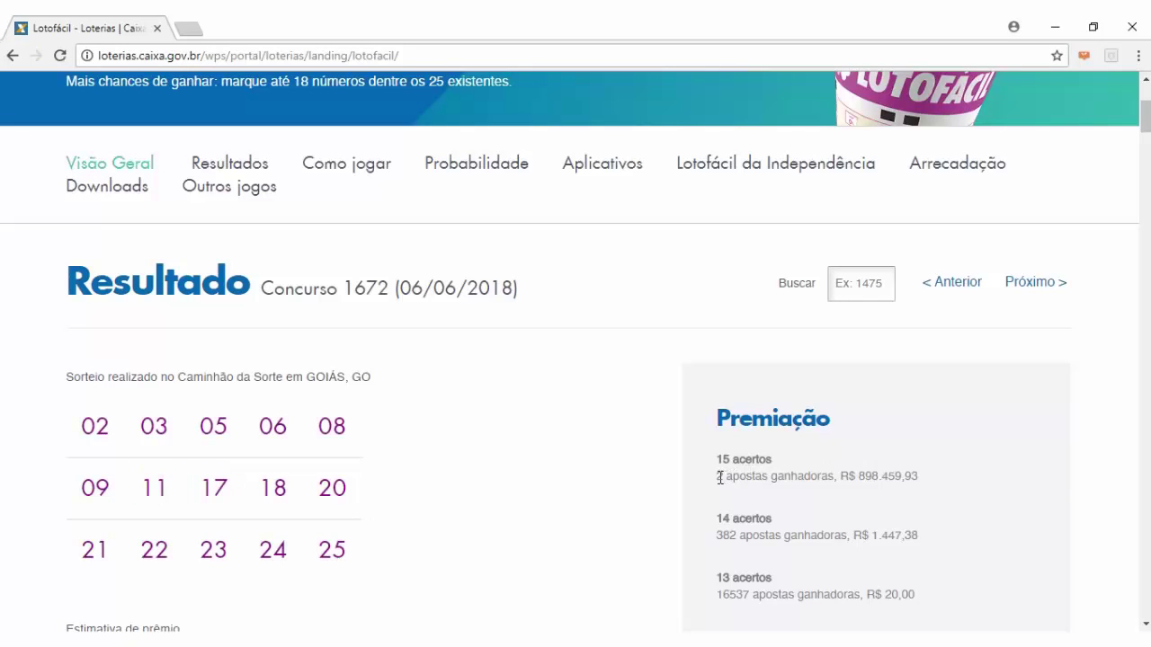
{"action": "mouse_move", "coordinate": [719, 478]}
{"action": "left_mouse_down"}
{"action": "mouse_move", "coordinate": [750, 463]}
{"action": "mouse_move", "coordinate": [746, 474]}
{"action": "mouse_move", "coordinate": [707, 460]}
{"action": "left_mouse_up"}
{"action": "left_click", "coordinate": [708, 461]}
{"action": "left_click_drag", "start_coordinate": [852, 486], "coordinate": [1022, 483]}
{"action": "left_click", "coordinate": [981, 488]}
{"action": "left_click_drag", "start_coordinate": [918, 482], "coordinate": [809, 473]}
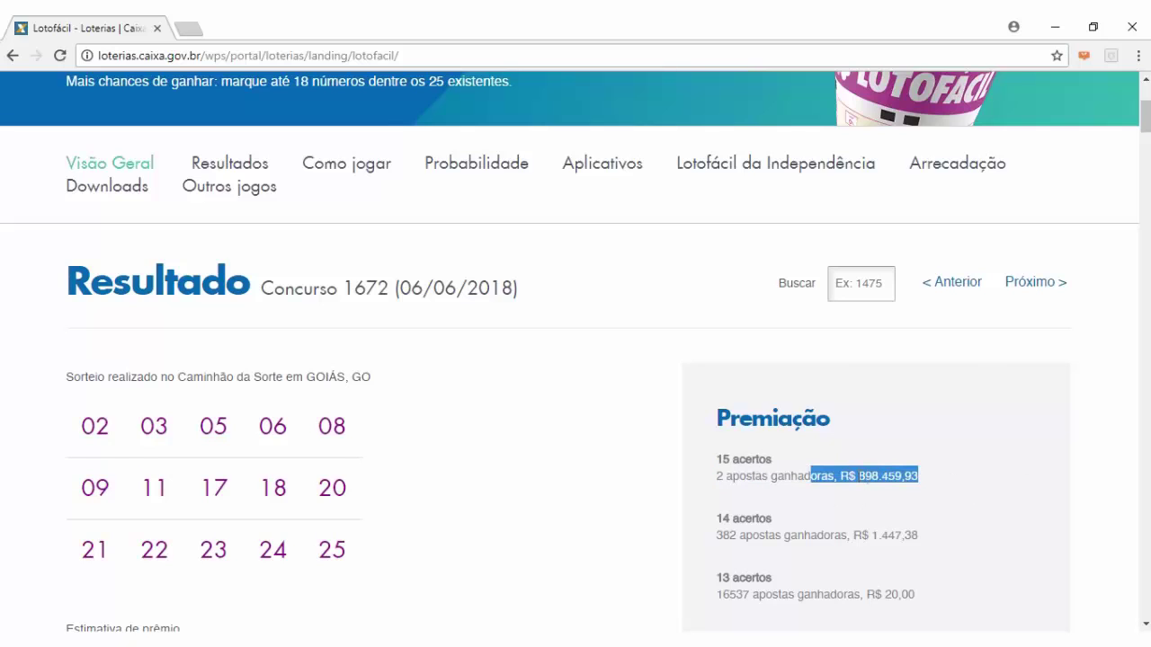
{"action": "left_click", "coordinate": [652, 464]}
- Review the full grid of drawn numbers for Concurso 1672 on the results page
{"action": "triple_click", "coordinate": [426, 555]}
{"action": "left_click", "coordinate": [217, 568]}
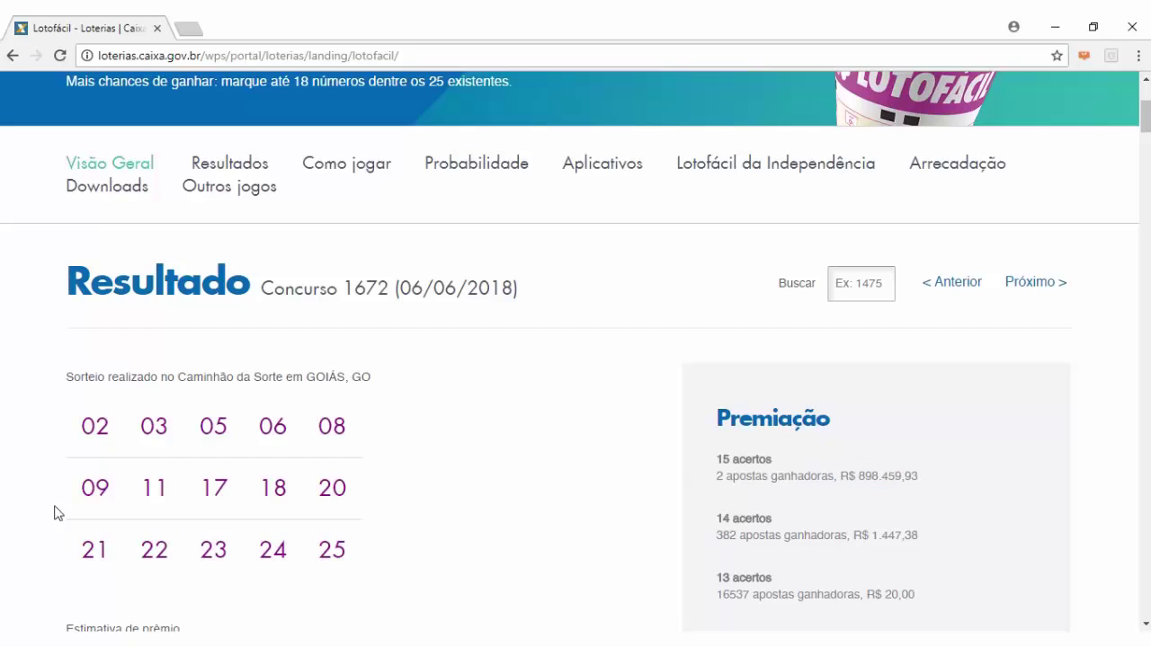
{"action": "left_click_drag", "start_coordinate": [66, 421], "coordinate": [406, 532]}
{"action": "left_click", "coordinate": [525, 529]}
{"action": "left_click_drag", "start_coordinate": [333, 491], "coordinate": [360, 544]}
{"action": "left_click", "coordinate": [401, 538]}
{"action": "left_click_drag", "start_coordinate": [344, 485], "coordinate": [365, 539]}
{"action": "left_click", "coordinate": [385, 542]}
- Switch back to Excel and enter contest number 1672 in the first empty CONC. cell of the MATRIZ sheet
{"action": "key", "text": "alt+Tab"}
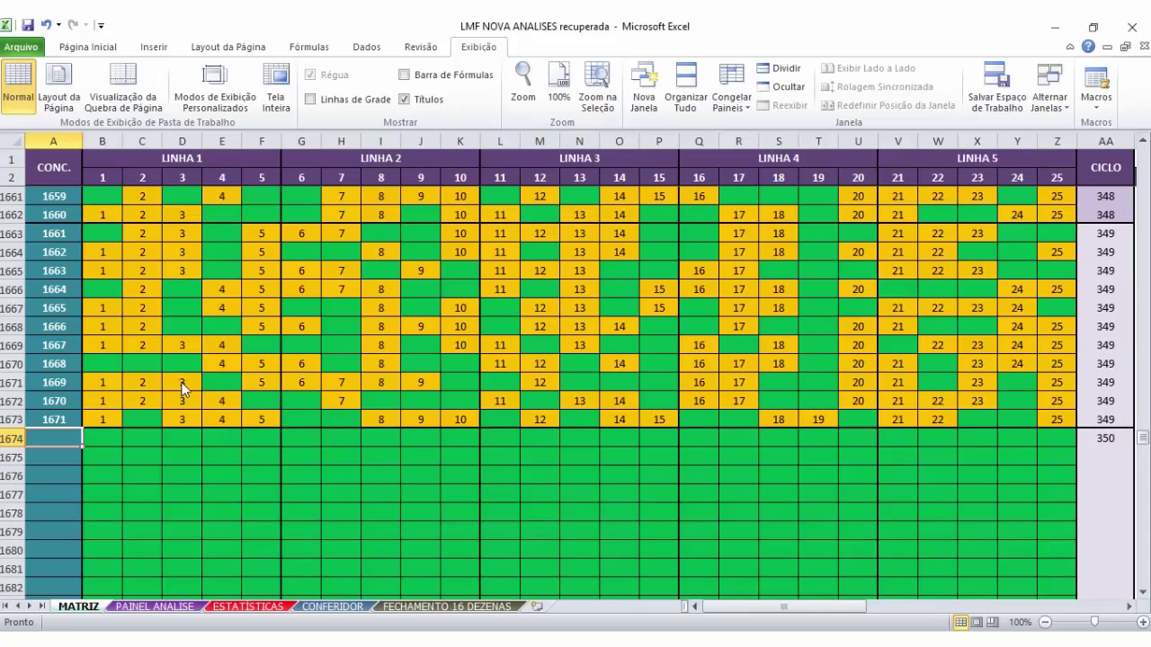
{"action": "type", "text": "1672"}
{"action": "key", "text": "Return"}
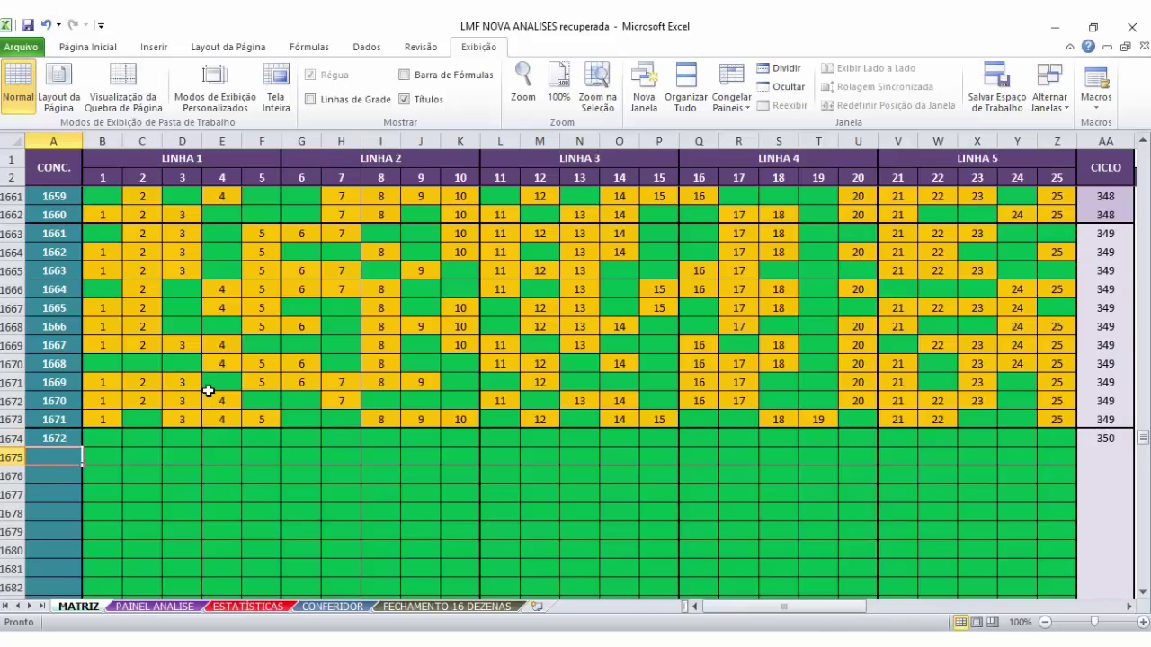
- Check the new contest 1672 row and the summary grids on the PAINEL ANALISE sheet
{"action": "left_click", "coordinate": [179, 605]}
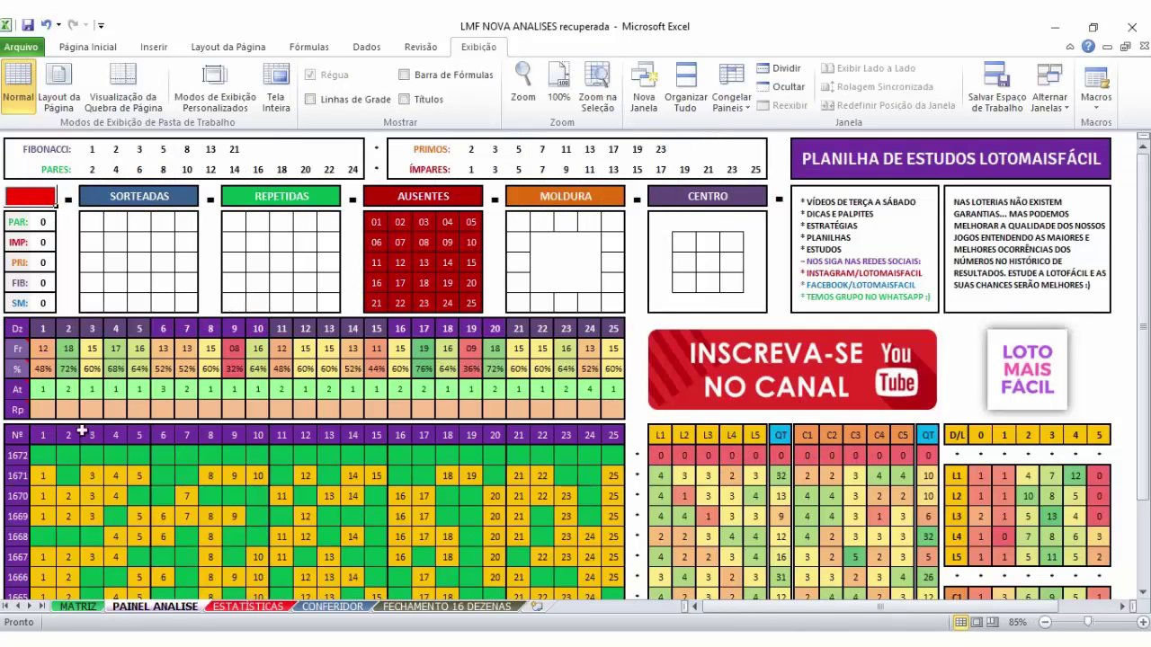
{"action": "left_click_drag", "start_coordinate": [43, 455], "coordinate": [612, 455]}
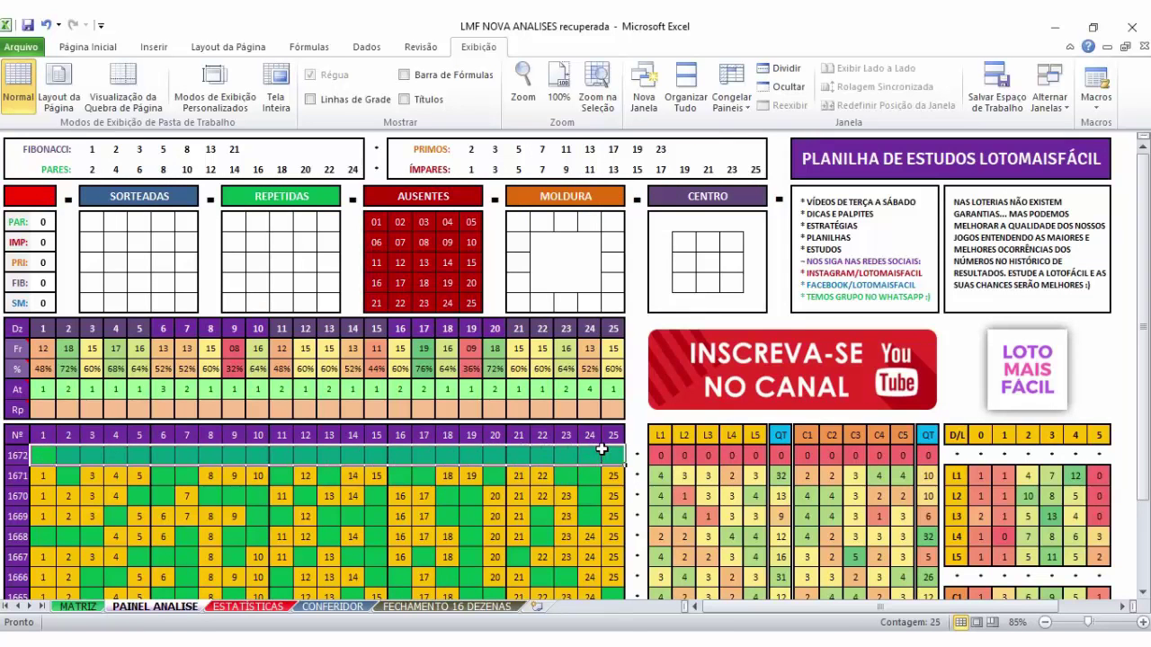
{"action": "left_click", "coordinate": [613, 455]}
{"action": "left_click", "coordinate": [22, 195]}
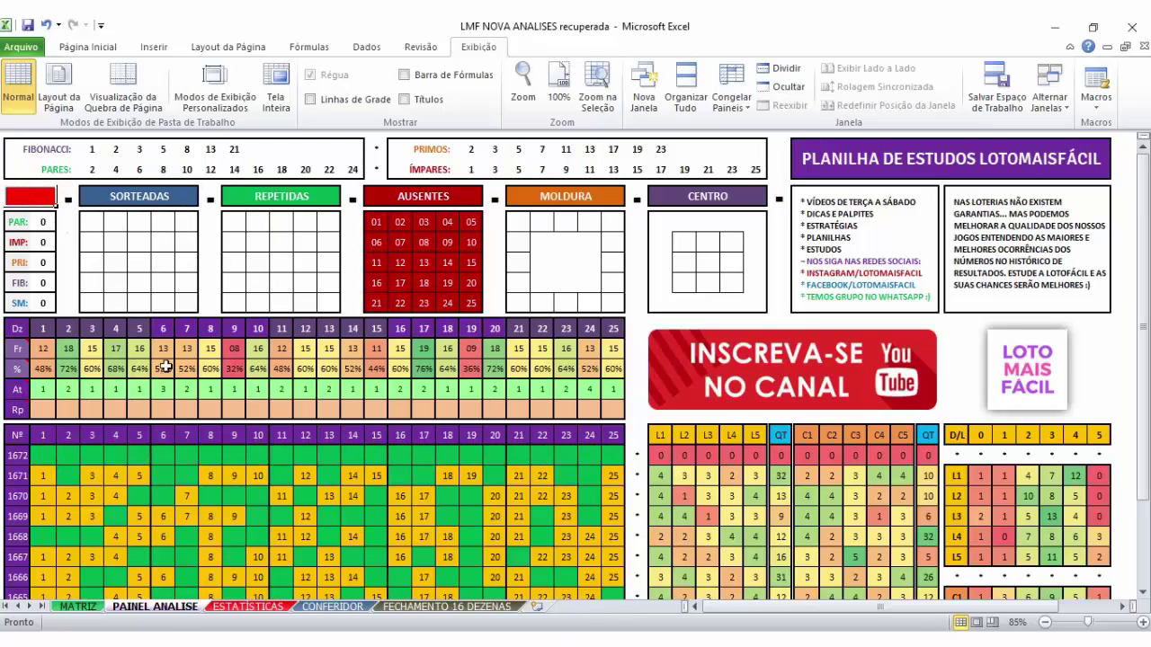
- On the MATRIZ sheet, enter 2, 3 and 5 in their matching LINHA 1 columns for contest 1672
{"action": "left_click", "coordinate": [76, 607]}
{"action": "left_click", "coordinate": [102, 438]}
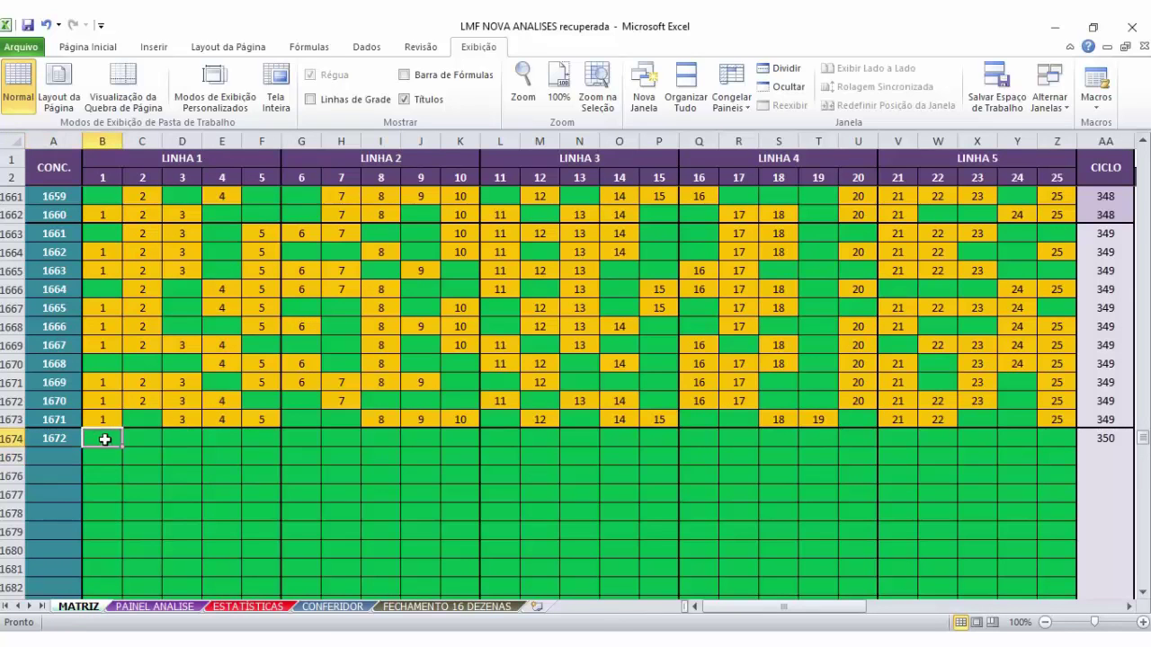
{"action": "key", "text": "Tab"}
{"action": "type", "text": "2"}
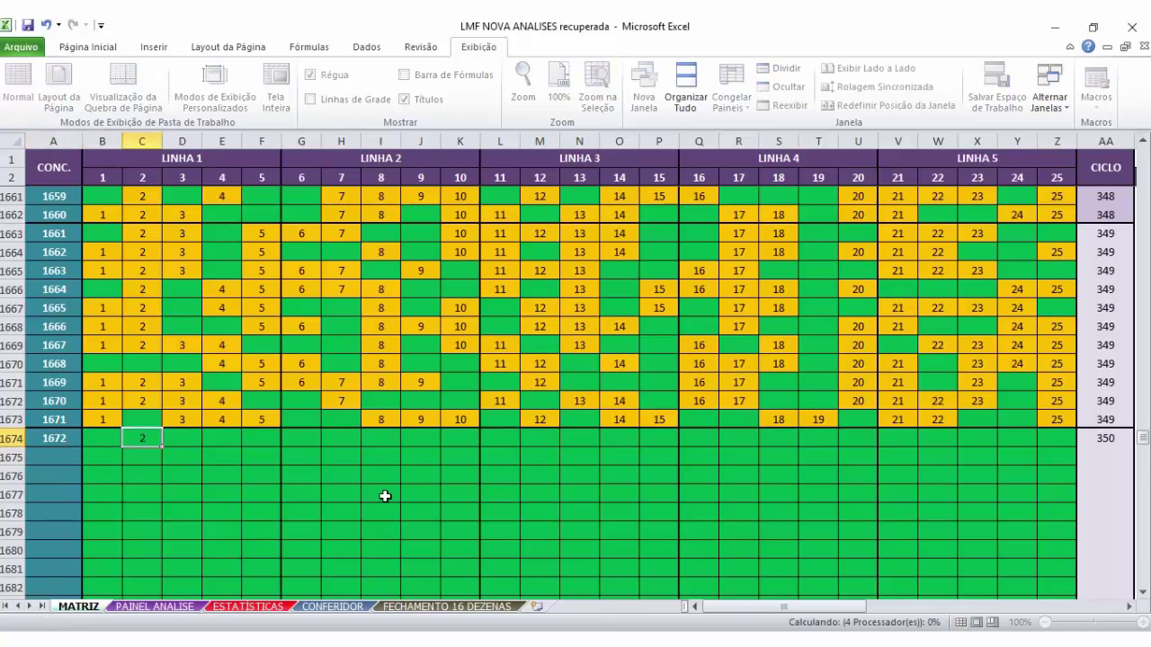
{"action": "key", "text": "Tab"}
{"action": "type", "text": "3"}
{"action": "key", "text": "Tab"}
{"action": "key", "text": "Tab"}
{"action": "type", "text": "5"}
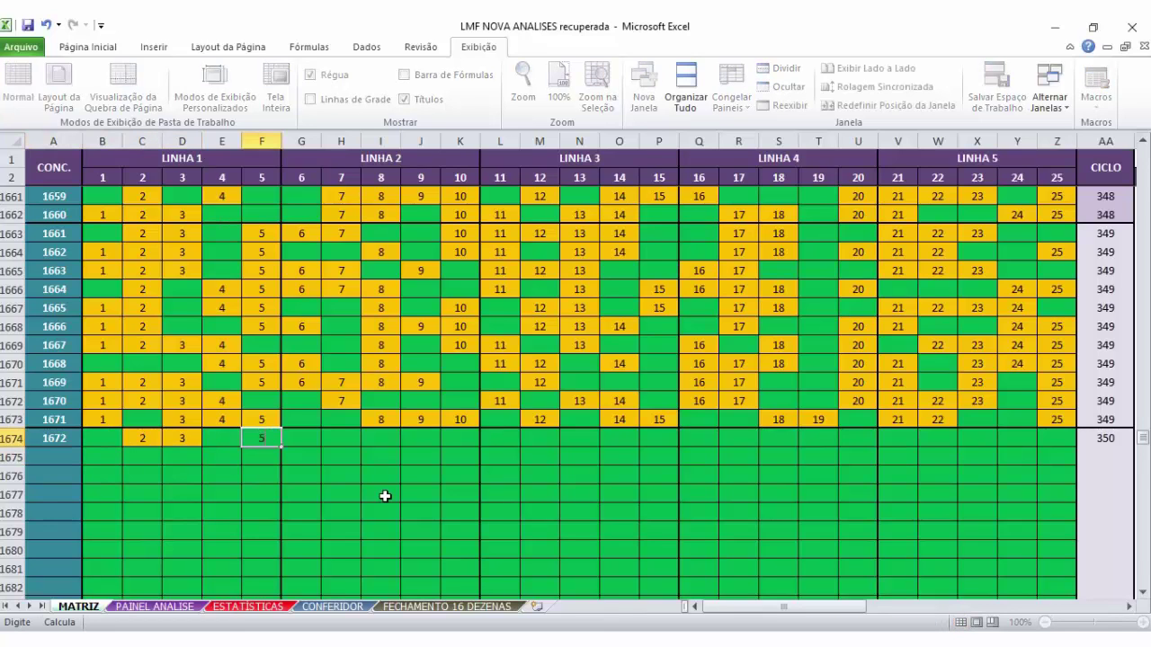
{"action": "key", "text": "Tab"}
- Enter 6, 8 and 9 in their matching LINHA 2 columns for contest 1672
{"action": "type", "text": "6"}
{"action": "key", "text": "Tab"}
{"action": "key", "text": "Tab"}
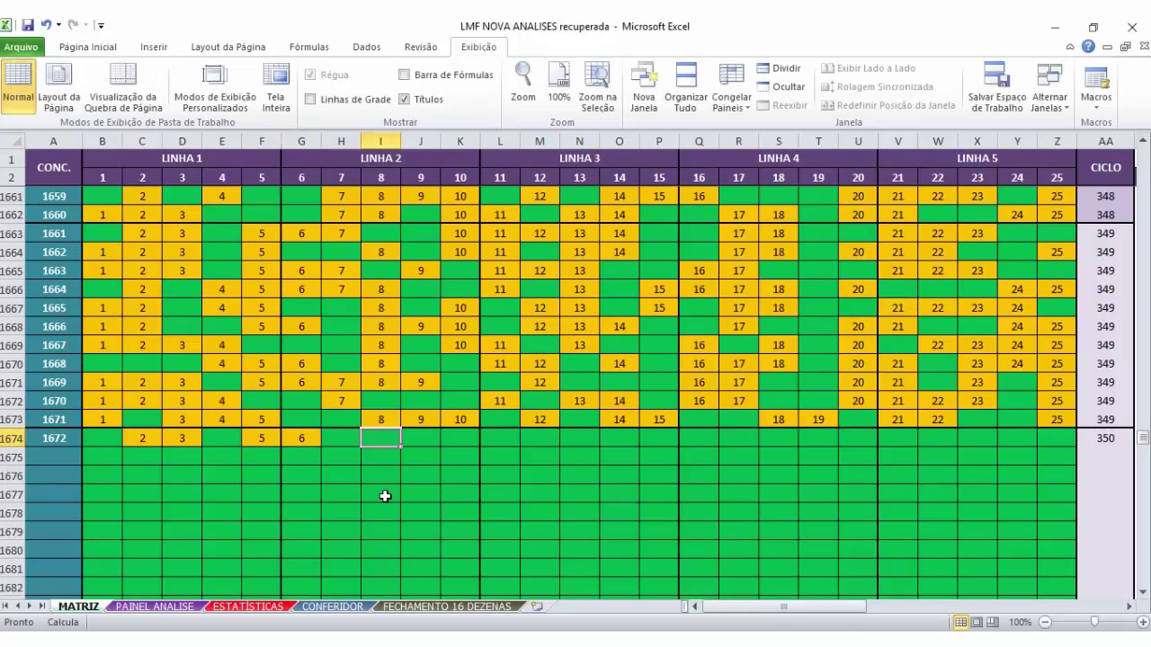
{"action": "type", "text": "8"}
{"action": "key", "text": "Tab"}
{"action": "type", "text": "9"}
{"action": "key", "text": "Tab"}
{"action": "key", "text": "Tab"}
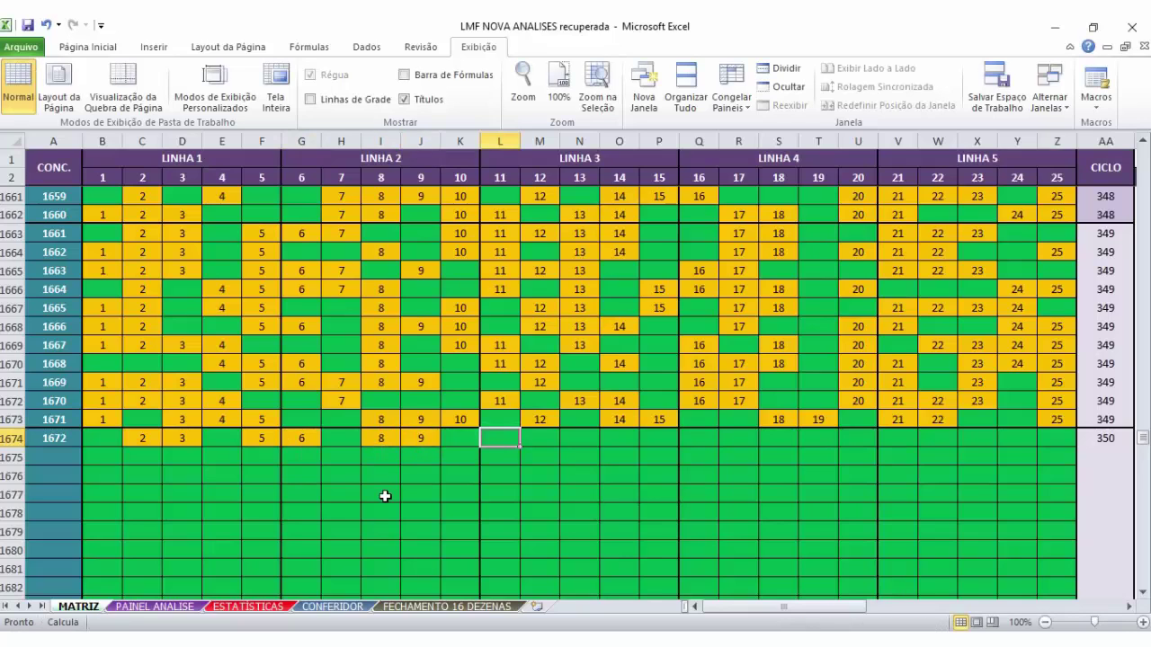
- For contest 1672, enter 11 under LINHA 3 and 17, 18 and 20 in their matching LINHA 4 columns
{"action": "type", "text": "11"}
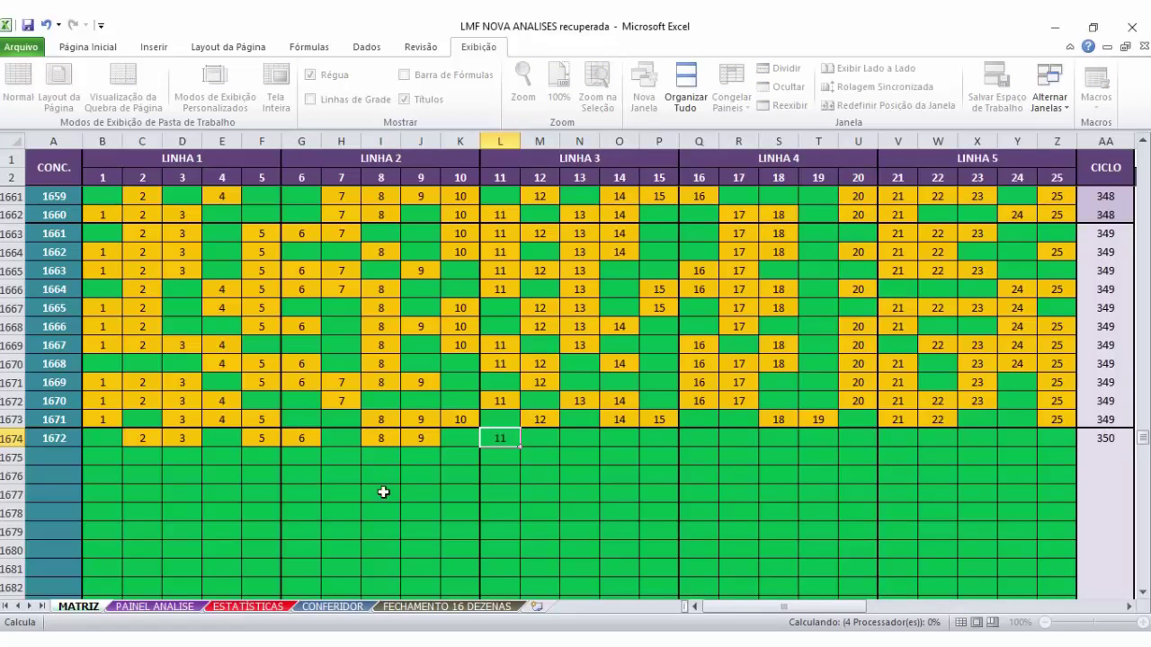
{"action": "key", "text": "Tab"}
{"action": "left_click_drag", "start_coordinate": [539, 438], "coordinate": [738, 441]}
{"action": "left_click", "coordinate": [737, 439]}
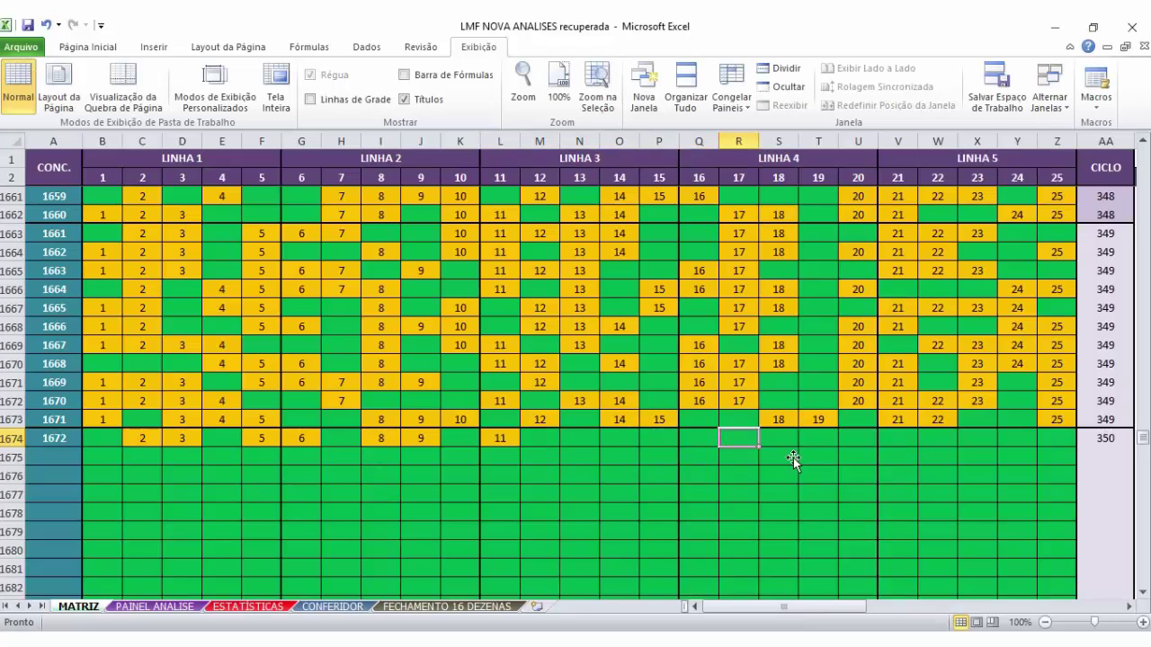
{"action": "type", "text": "17"}
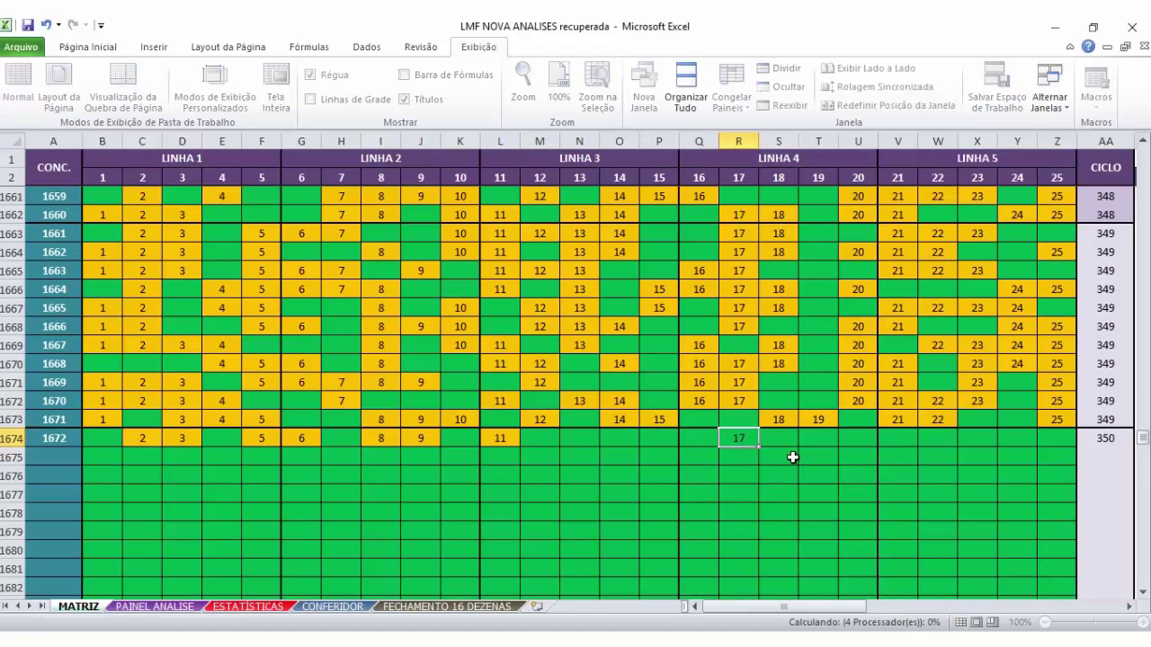
{"action": "key", "text": "Tab"}
{"action": "type", "text": "18"}
{"action": "key", "text": "Tab"}
{"action": "key", "text": "Tab"}
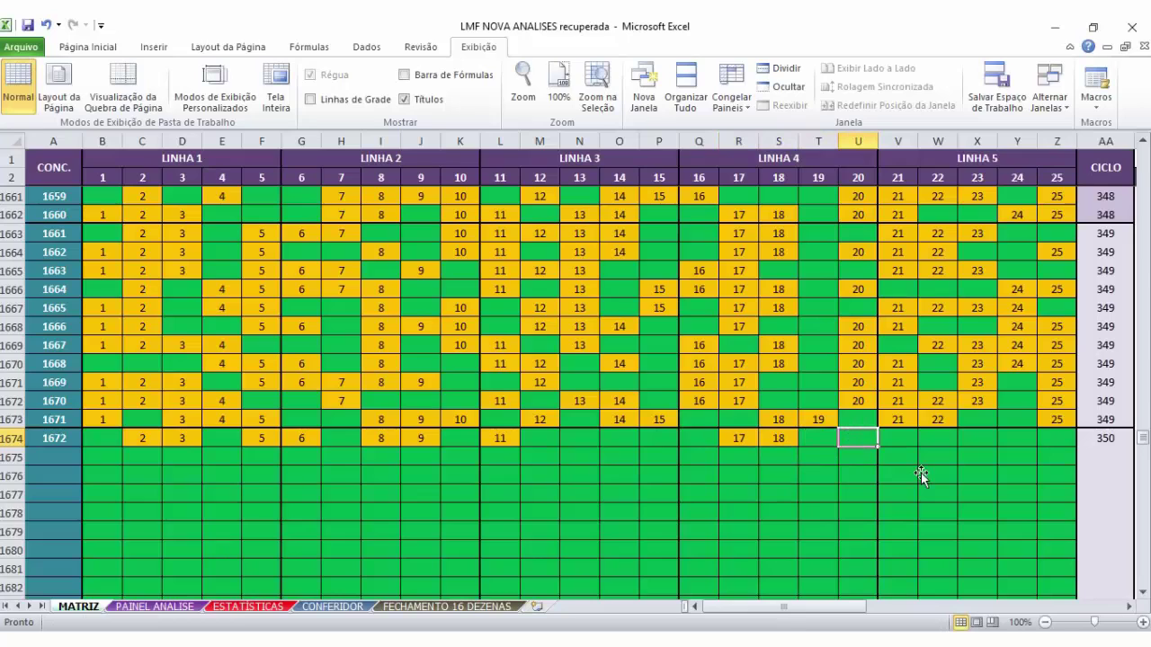
{"action": "type", "text": "20"}
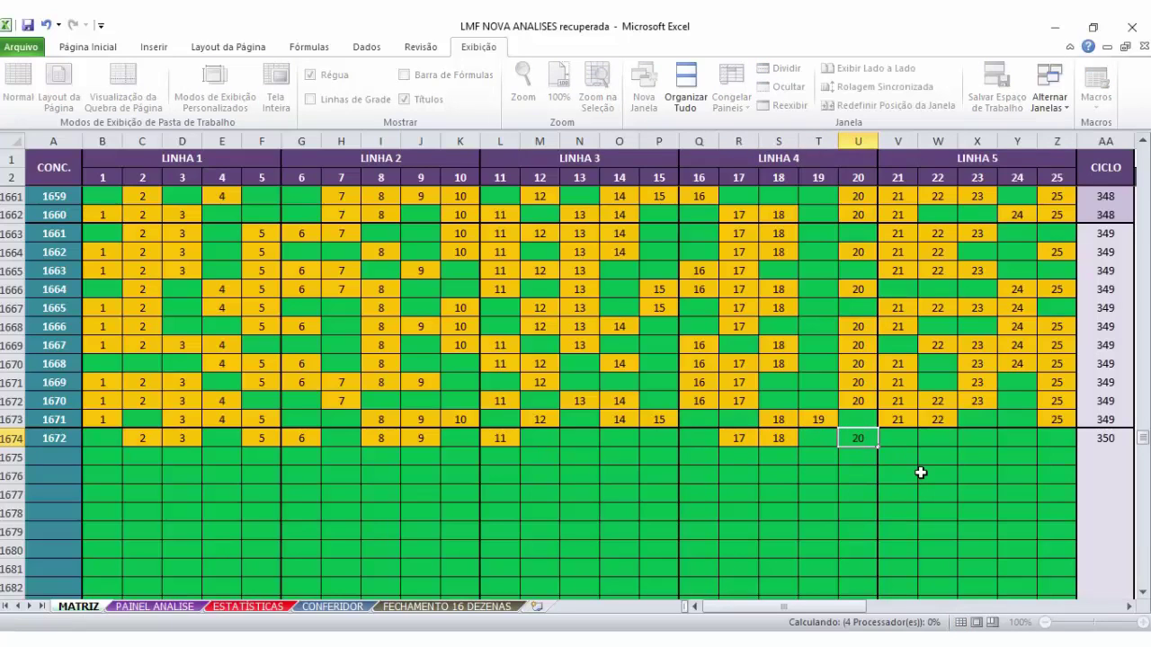
{"action": "key", "text": "Tab"}
- Fill the LINHA 5 columns for contest 1672 with 21, 22, 23, 24 and 25
{"action": "type", "text": "21"}
{"action": "key", "text": "Tab"}
{"action": "type", "text": "22"}
{"action": "key", "text": "Tab"}
{"action": "type", "text": "23"}
{"action": "key", "text": "Tab"}
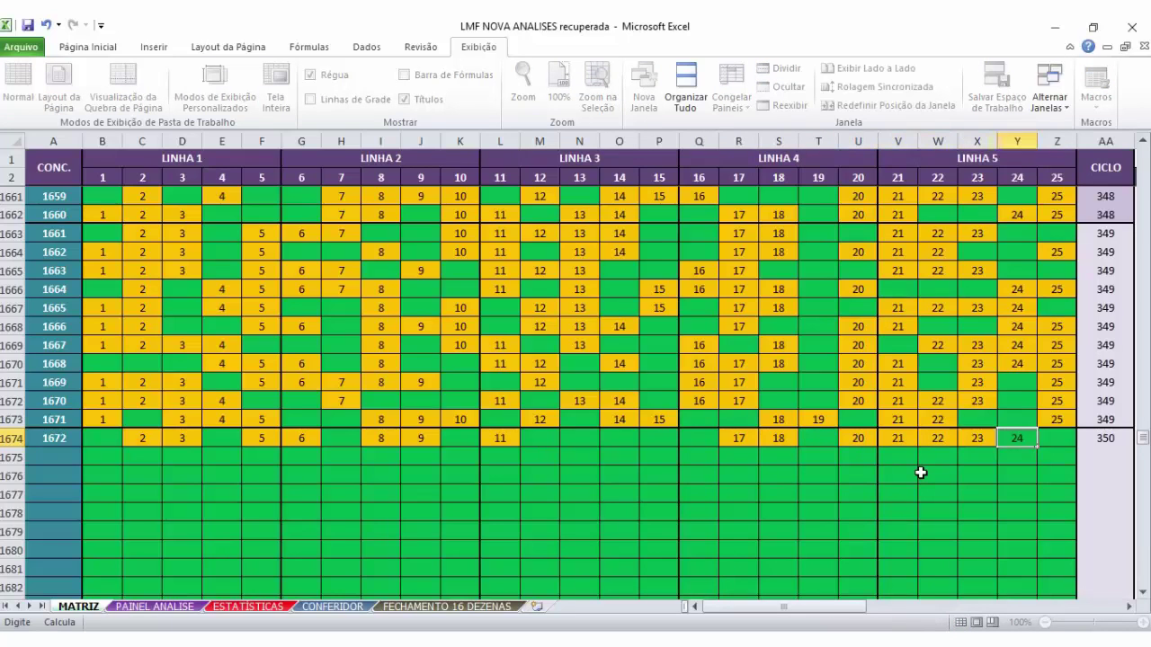
{"action": "type", "text": "24\t25"}
- Highlight the empty cells from 12 to 16 in the contest 1672 row to examine the gap in the draw
{"action": "left_click_drag", "start_coordinate": [539, 438], "coordinate": [693, 438]}
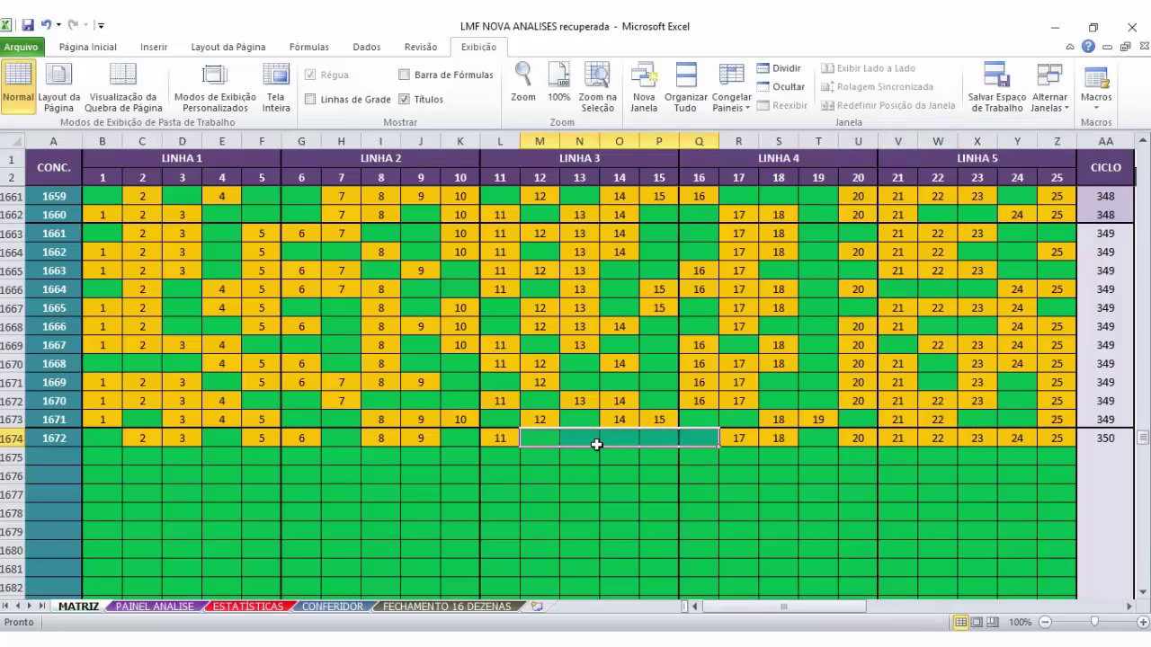
{"action": "left_click_drag", "start_coordinate": [540, 437], "coordinate": [694, 437]}
{"action": "mouse_move", "coordinate": [544, 455]}
{"action": "left_mouse_down"}
{"action": "mouse_move", "coordinate": [710, 454]}
{"action": "mouse_move", "coordinate": [544, 460]}
{"action": "left_mouse_up"}
{"action": "left_click", "coordinate": [709, 458]}
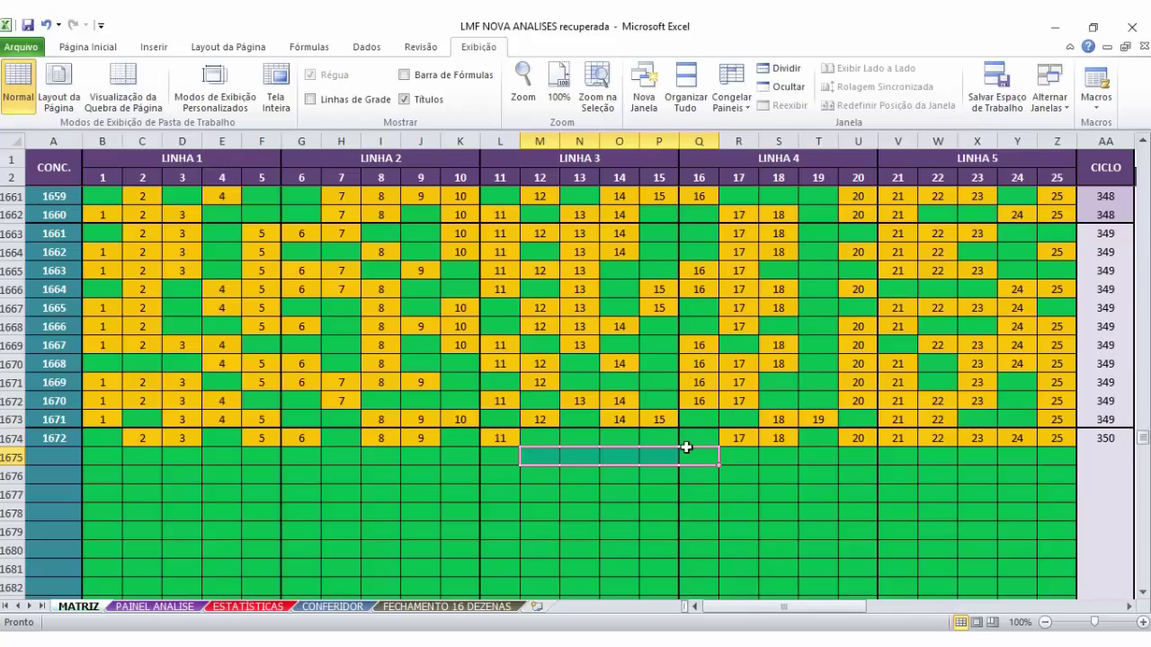
{"action": "left_click_drag", "start_coordinate": [686, 447], "coordinate": [707, 192]}
{"action": "scroll", "coordinate": [707, 193], "scroll_direction": "down", "scroll_amount": 1}
{"action": "key", "text": "Escape"}
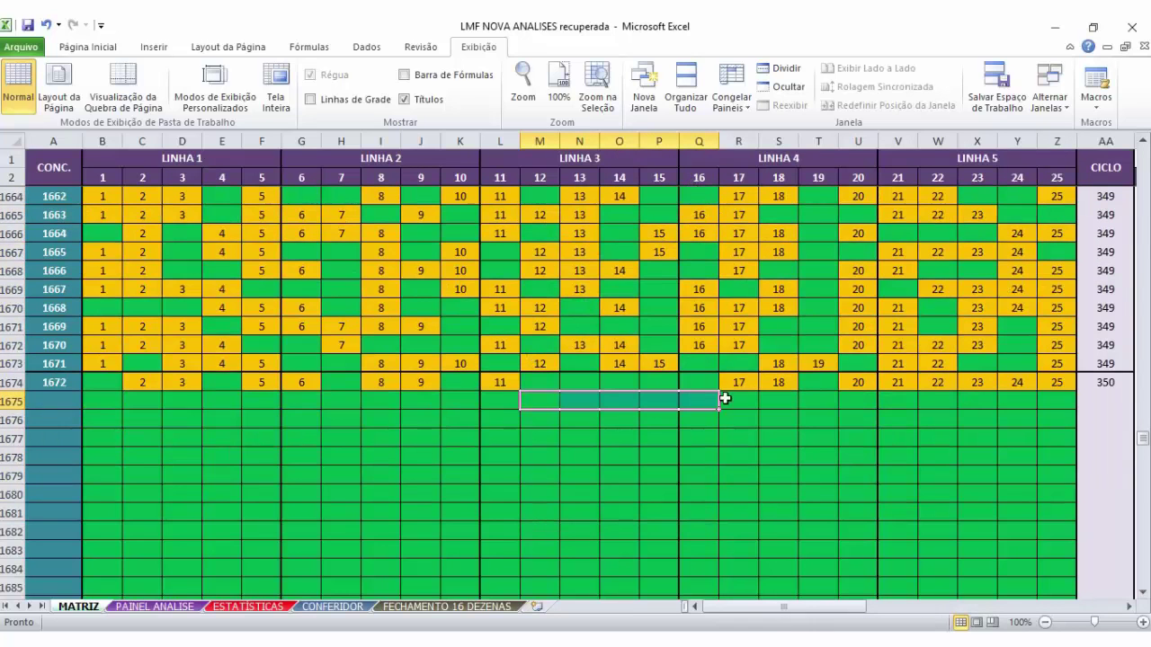
- Compare the 12 to 16 gap with the 20 to 25 sequence in contest 1672 and with earlier draws
{"action": "mouse_move", "coordinate": [529, 382]}
{"action": "left_mouse_down"}
{"action": "mouse_move", "coordinate": [694, 381]}
{"action": "mouse_move", "coordinate": [543, 378]}
{"action": "left_mouse_up"}
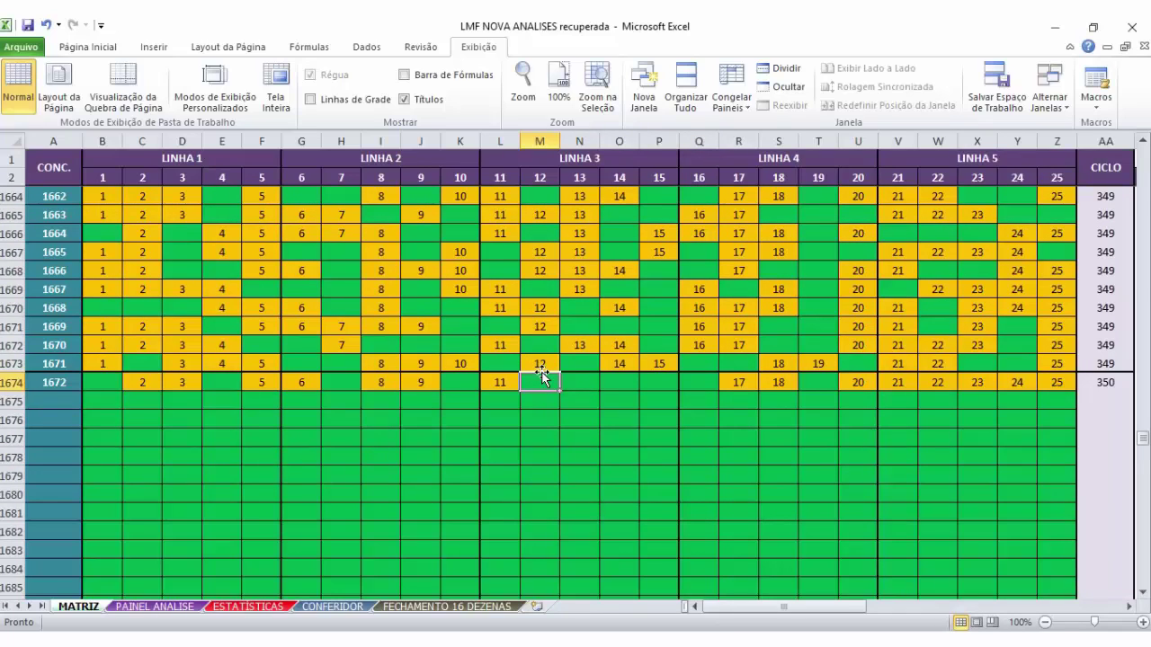
{"action": "left_click_drag", "start_coordinate": [855, 381], "coordinate": [1054, 391]}
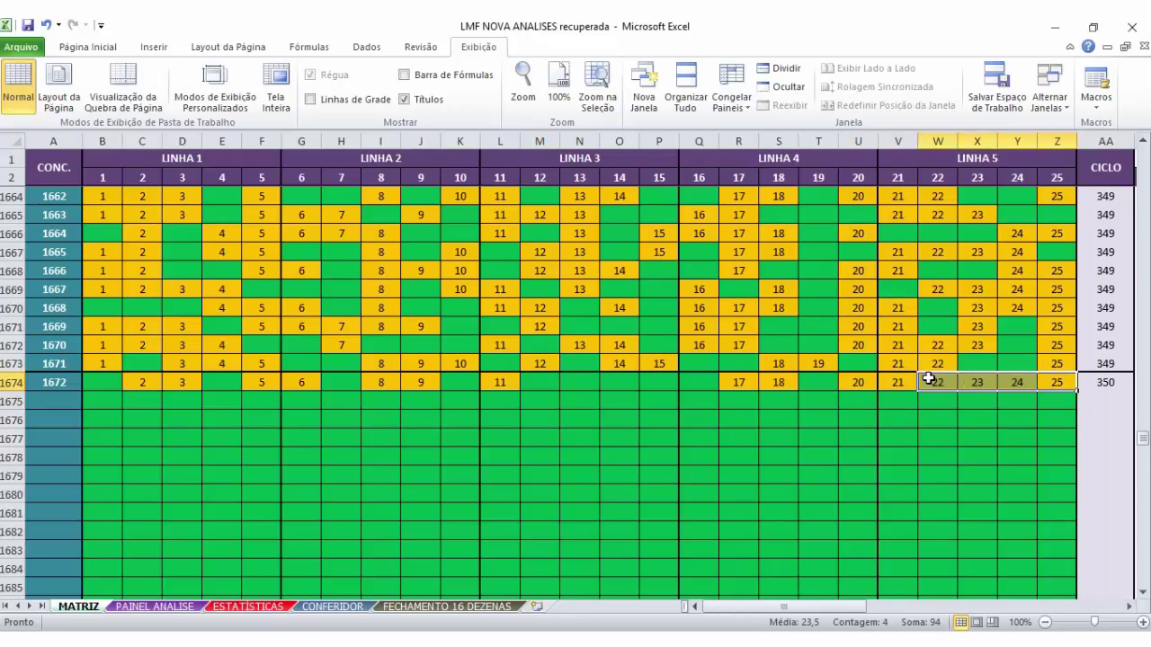
{"action": "left_click_drag", "start_coordinate": [539, 382], "coordinate": [717, 379]}
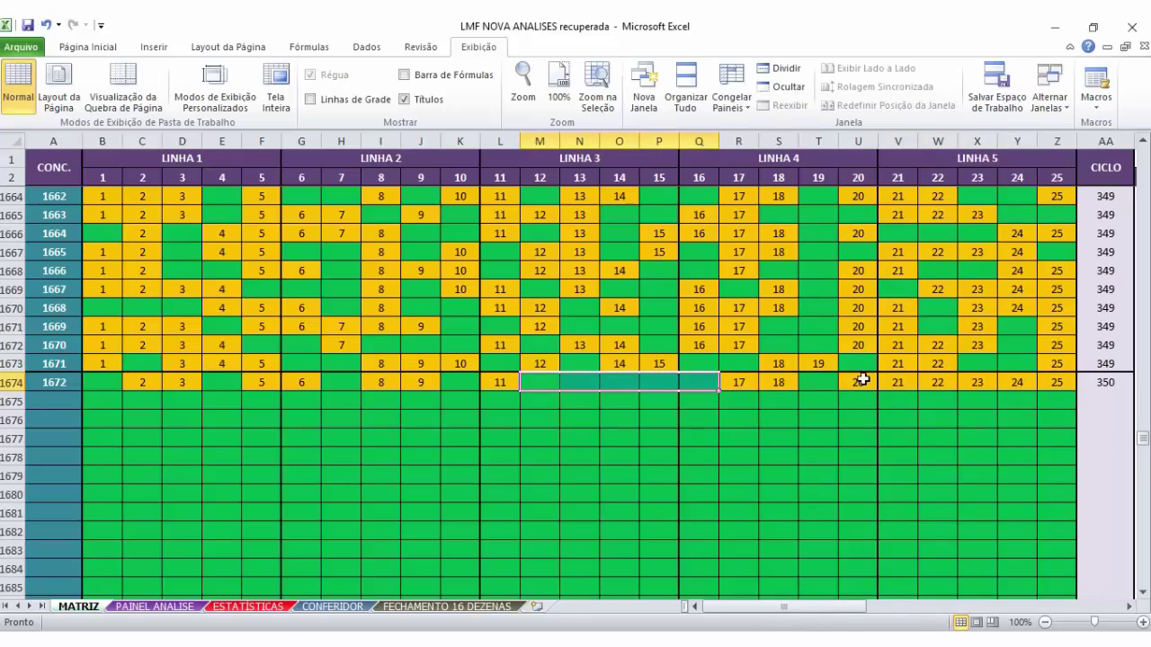
{"action": "left_click_drag", "start_coordinate": [861, 381], "coordinate": [1064, 400]}
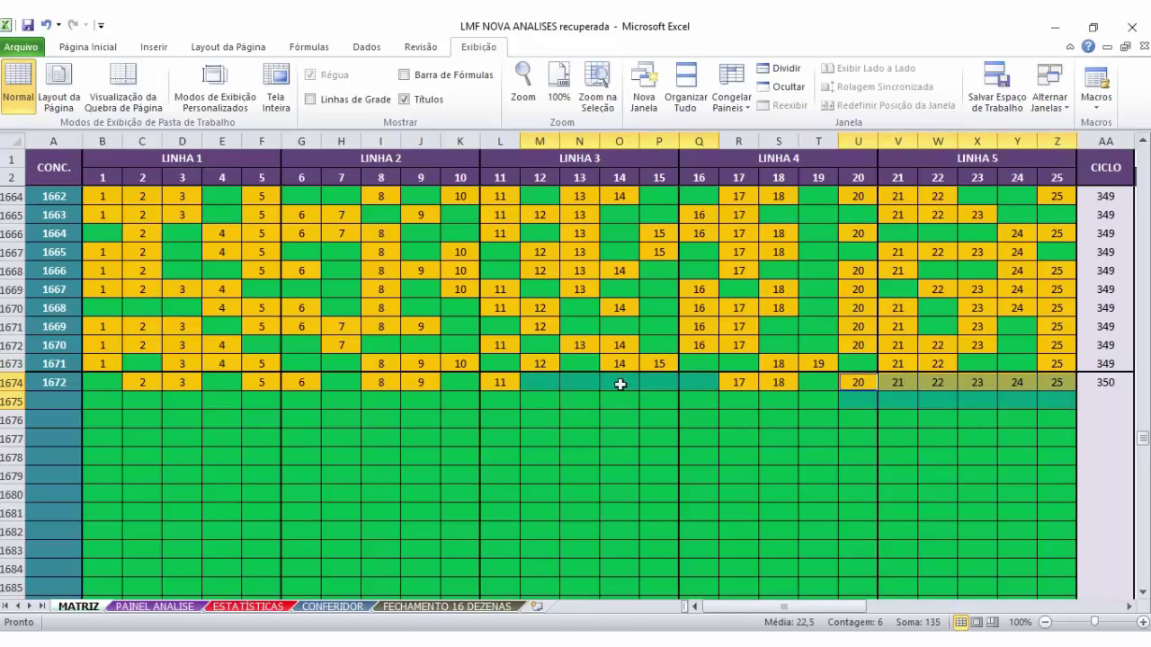
{"action": "left_click_drag", "start_coordinate": [537, 380], "coordinate": [697, 404]}
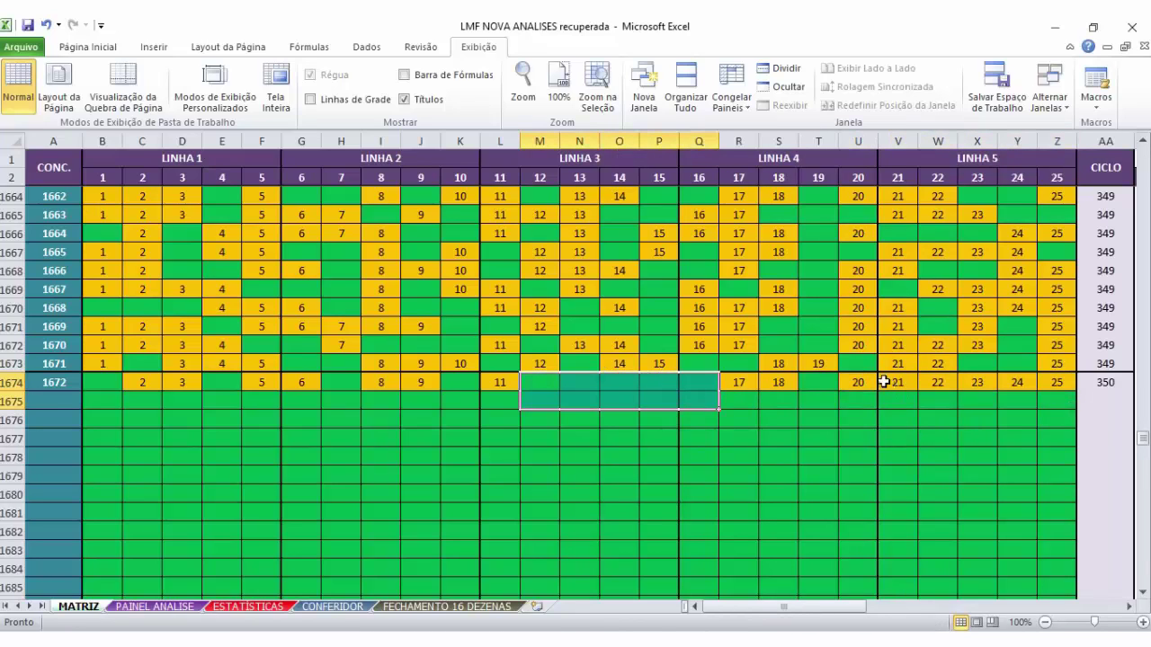
{"action": "left_click_drag", "start_coordinate": [861, 382], "coordinate": [1061, 400]}
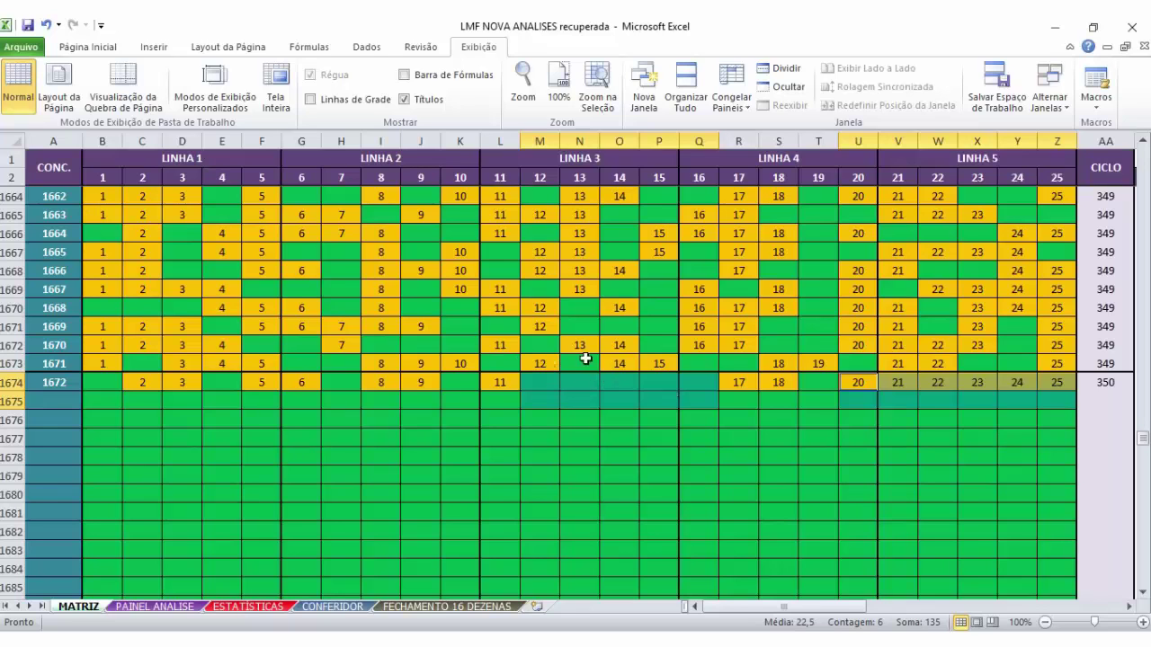
{"action": "scroll", "coordinate": [621, 329], "scroll_direction": "up", "scroll_amount": 2}
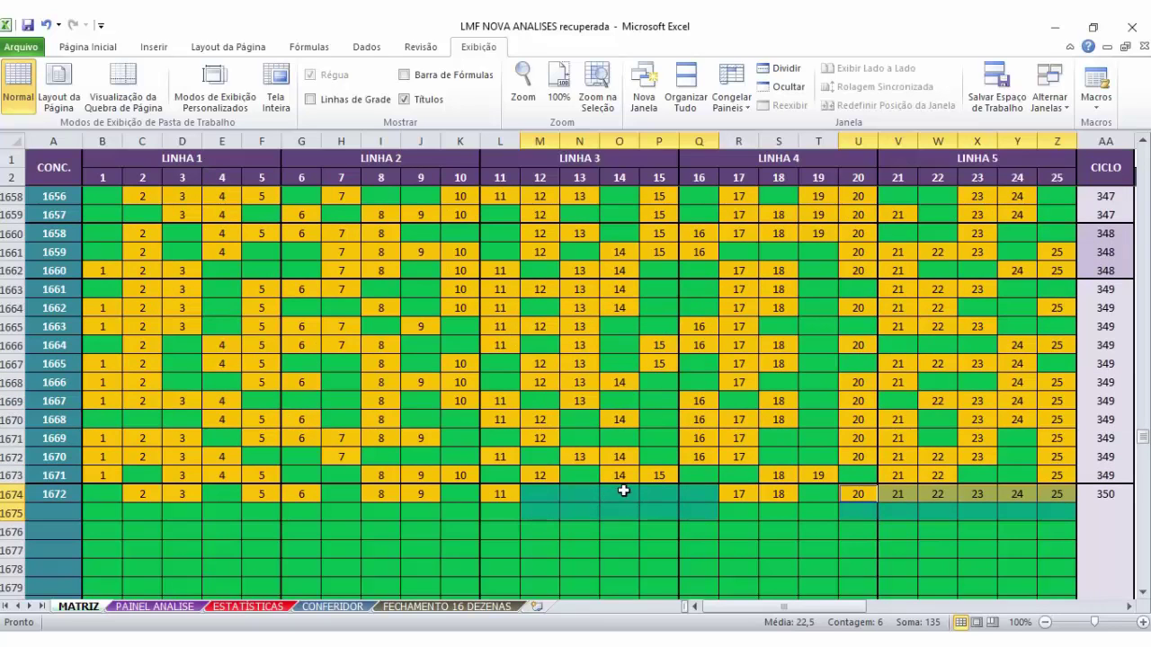
{"action": "scroll", "coordinate": [640, 503], "scroll_direction": "down", "scroll_amount": 1}
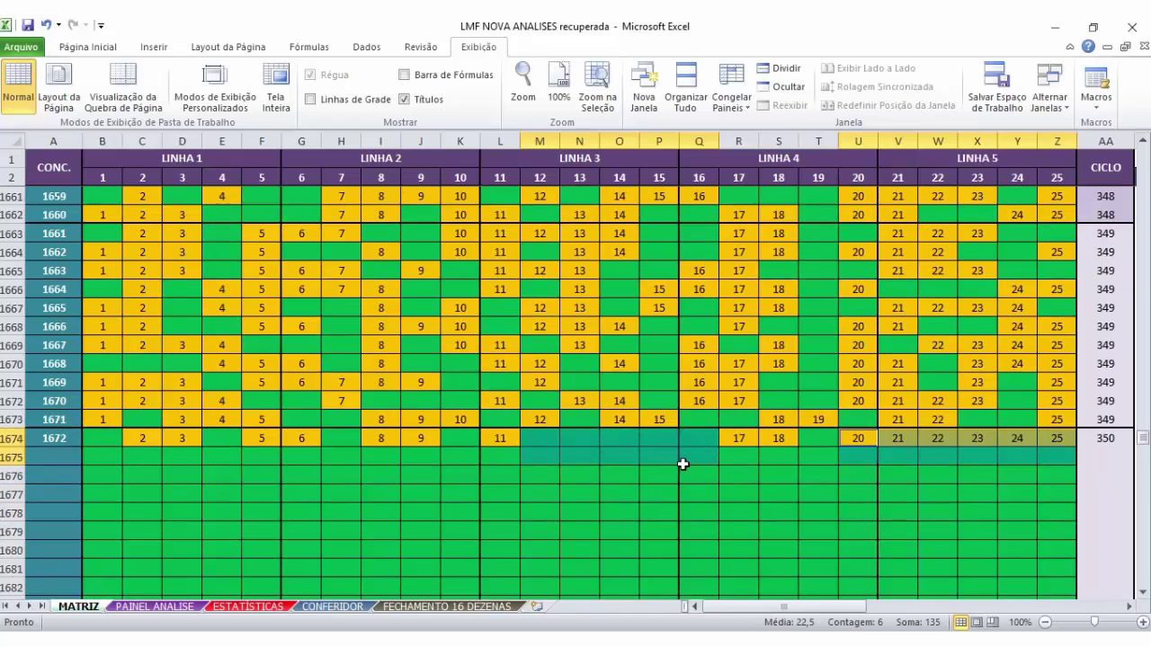
- Highlight the consecutive occurrences of 3, 21 and 25 down to contest 1672 to examine how they repeat
{"action": "left_click", "coordinate": [579, 437]}
{"action": "left_click_drag", "start_coordinate": [187, 388], "coordinate": [186, 419]}
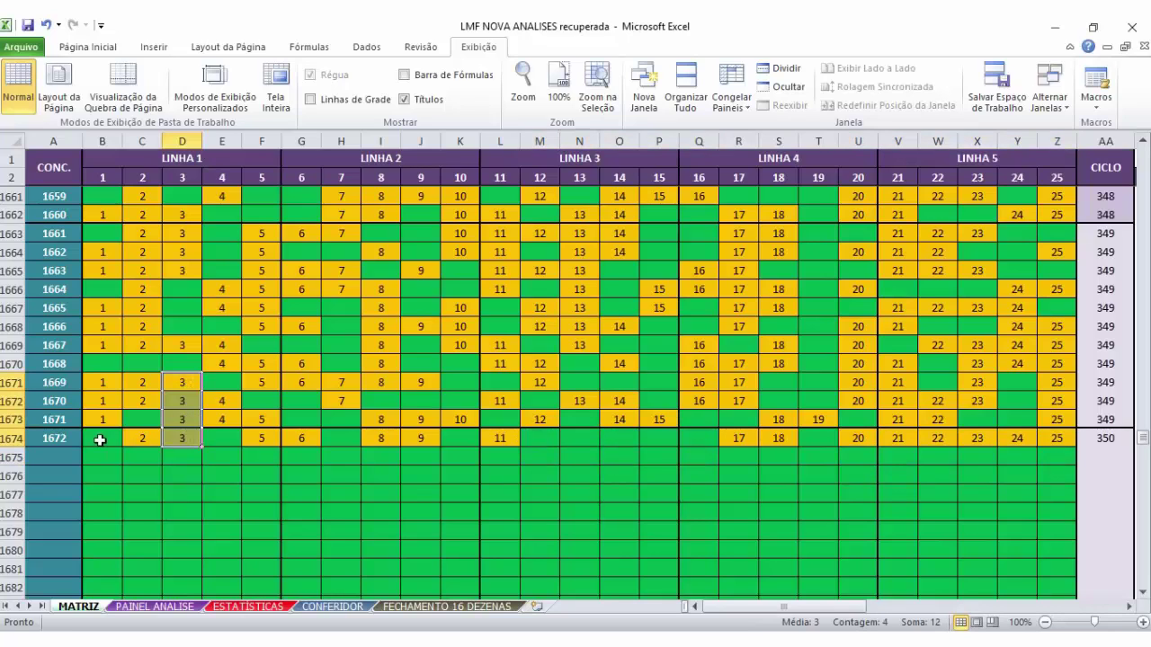
{"action": "left_click", "coordinate": [592, 463]}
{"action": "left_click_drag", "start_coordinate": [897, 363], "coordinate": [897, 438]}
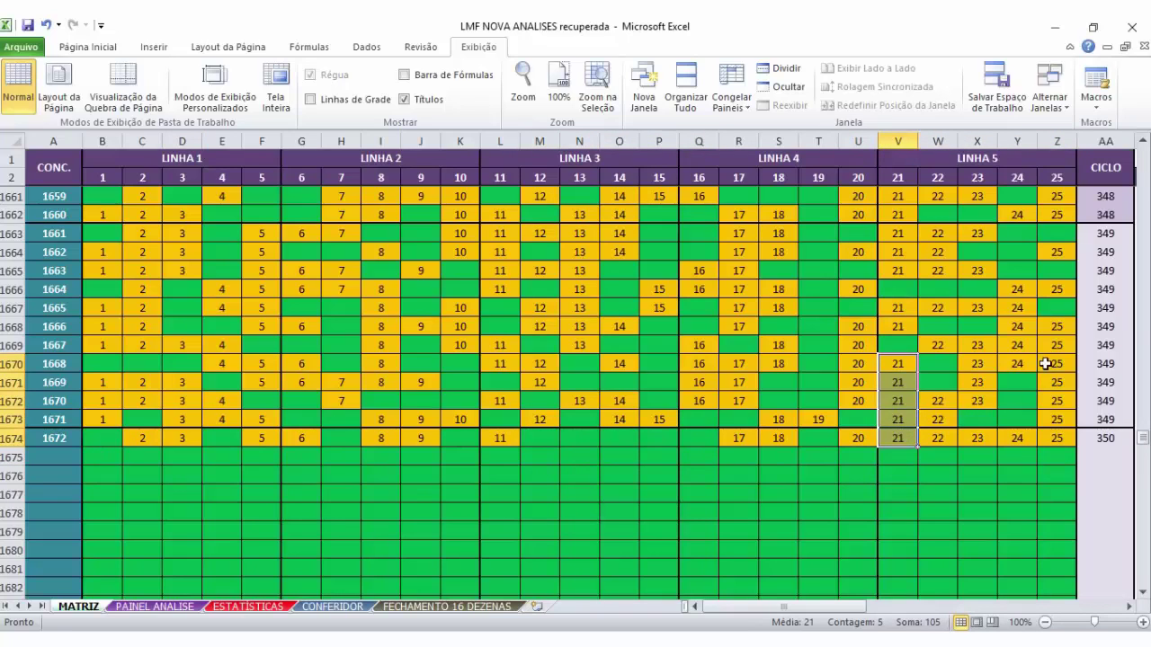
{"action": "left_click_drag", "start_coordinate": [1055, 326], "coordinate": [1064, 434]}
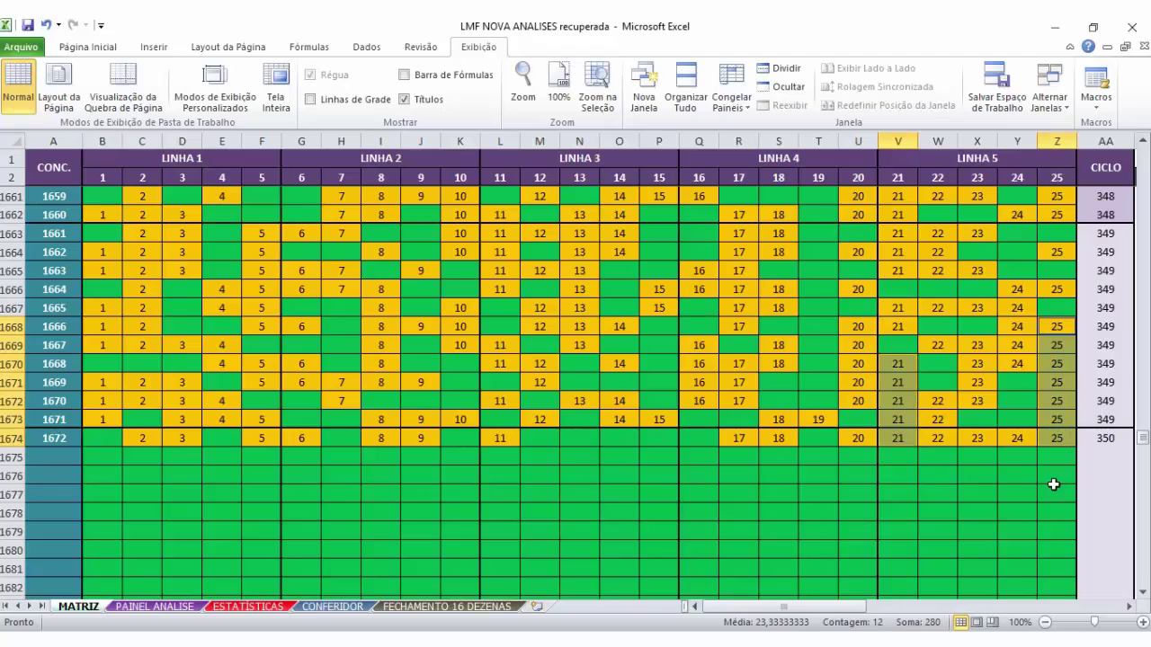
- Examine the contest 1672 row and its CICLO value against the draws of the previous cycle
{"action": "scroll", "coordinate": [1053, 485], "scroll_direction": "down", "scroll_amount": 1}
{"action": "left_click", "coordinate": [978, 438]}
{"action": "left_click_drag", "start_coordinate": [1050, 384], "coordinate": [113, 379]}
{"action": "left_click", "coordinate": [569, 459]}
{"action": "left_click", "coordinate": [1099, 382]}
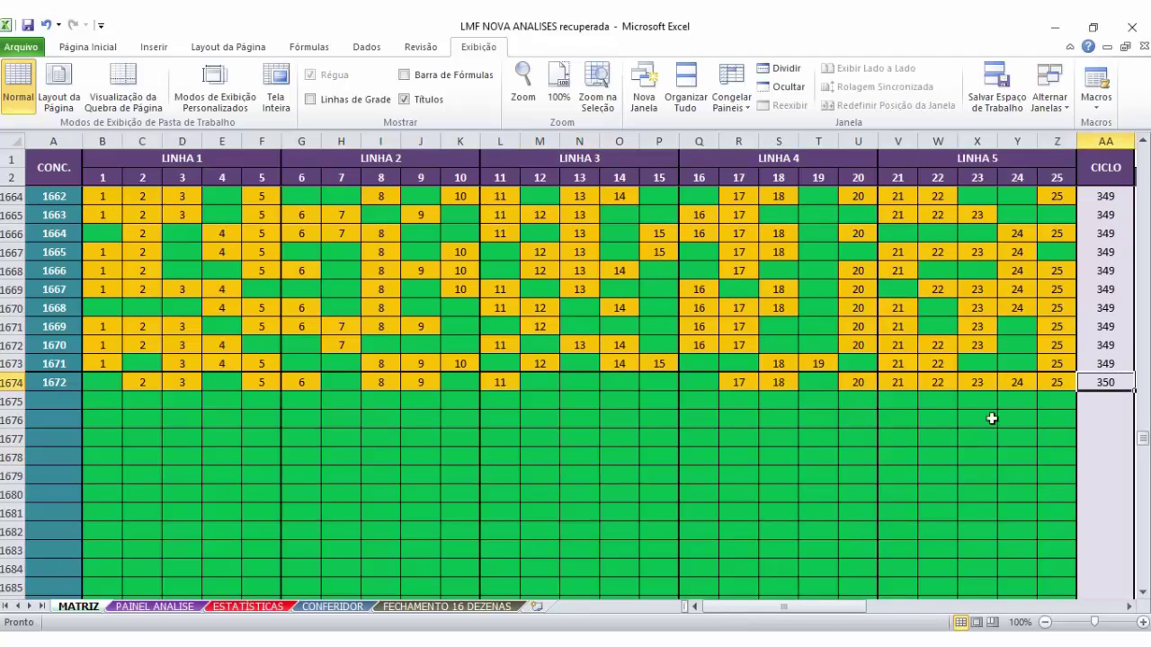
{"action": "left_click", "coordinate": [102, 382]}
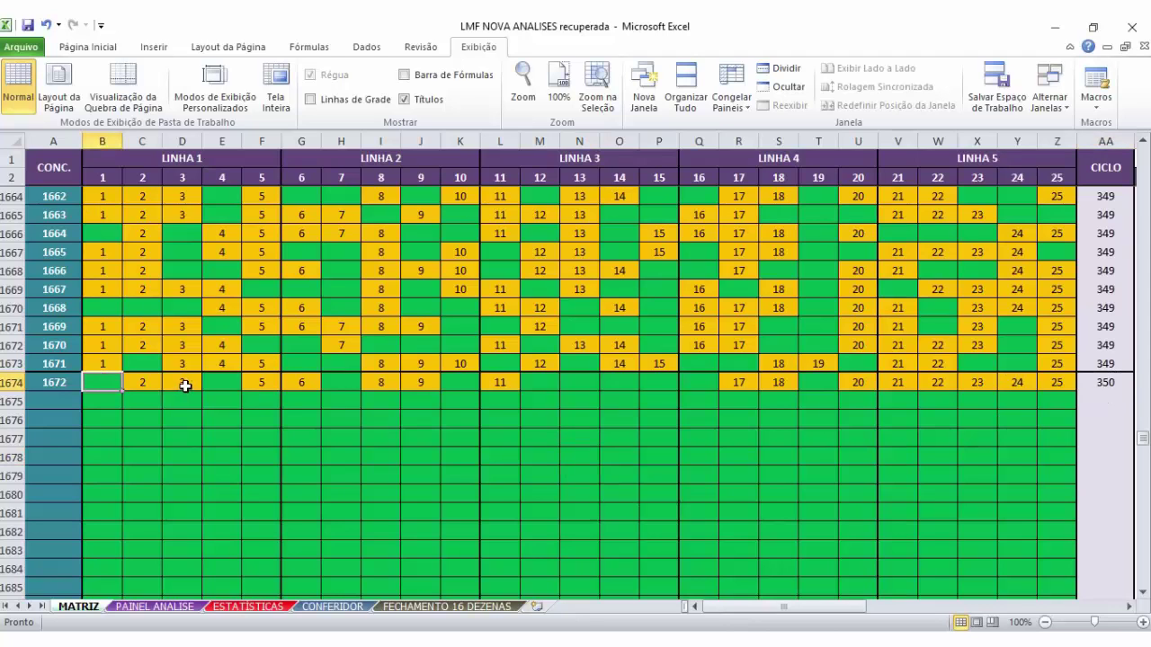
{"action": "left_click_drag", "start_coordinate": [1048, 346], "coordinate": [139, 198]}
{"action": "left_click", "coordinate": [175, 294]}
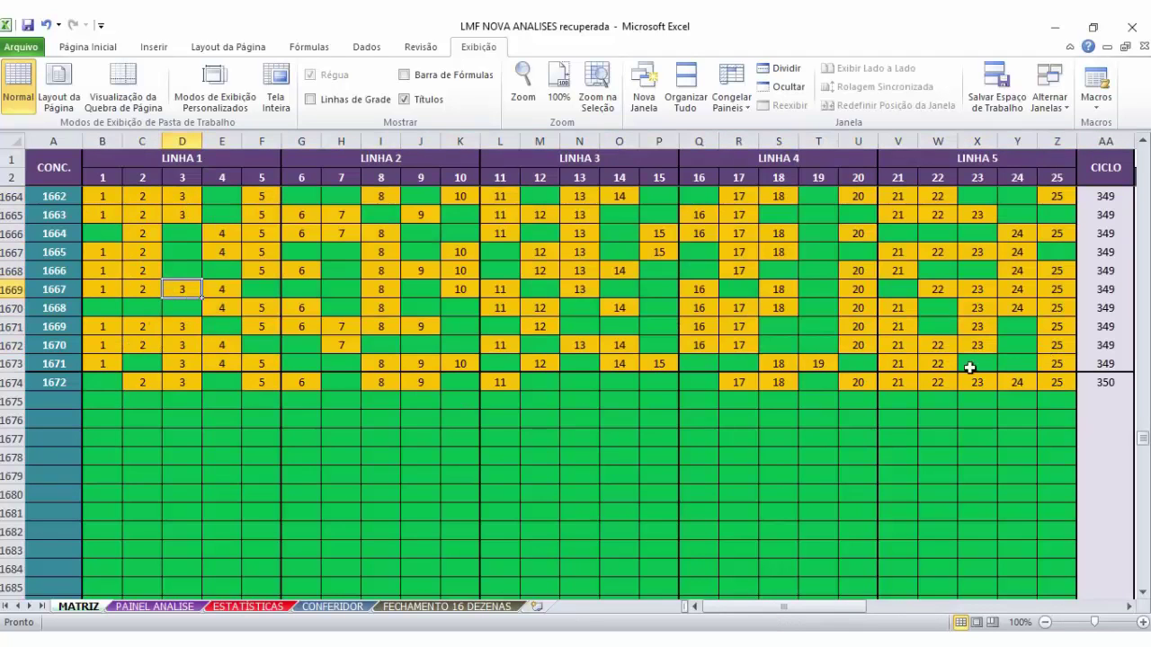
{"action": "left_click", "coordinate": [818, 363]}
{"action": "left_click_drag", "start_coordinate": [102, 382], "coordinate": [1061, 385]}
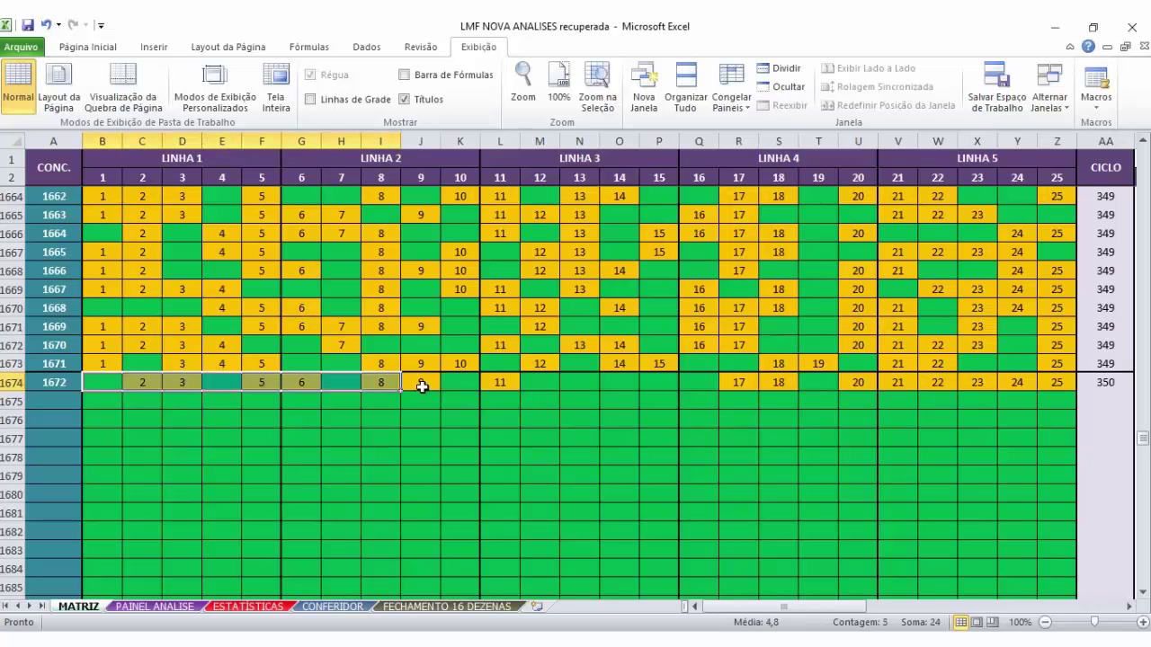
{"action": "left_click", "coordinate": [299, 412]}
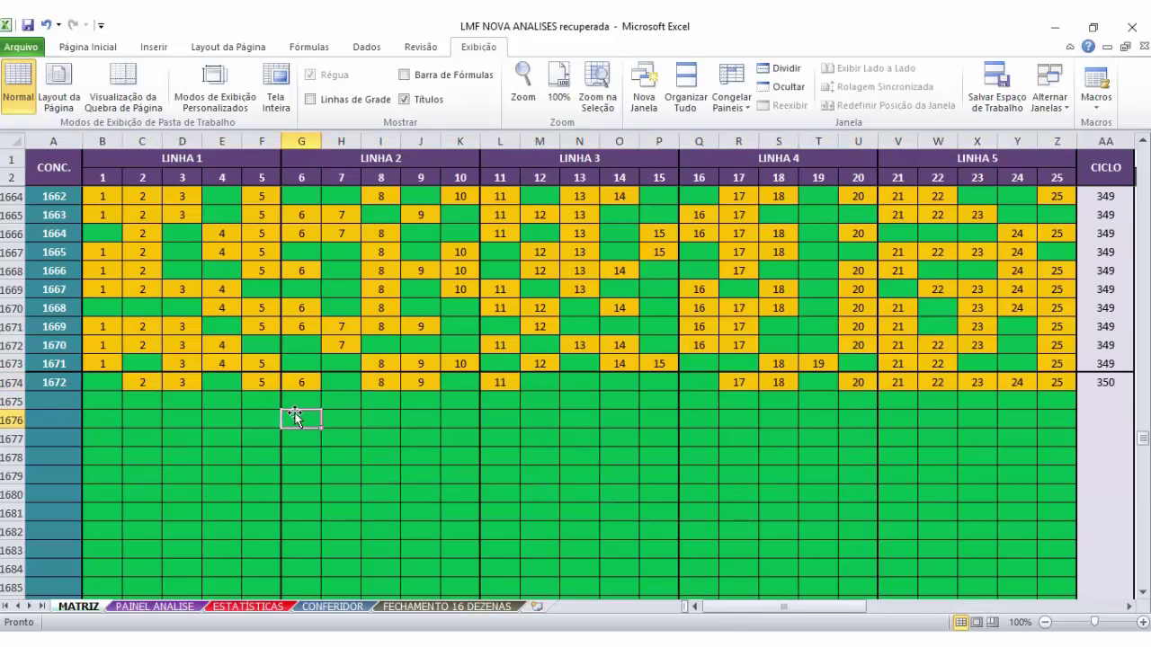
- Select the empty cells for 1, 4, 7, 10, 12 to 16 and 19 in the contest 1672 row
{"action": "left_click", "coordinate": [104, 380]}
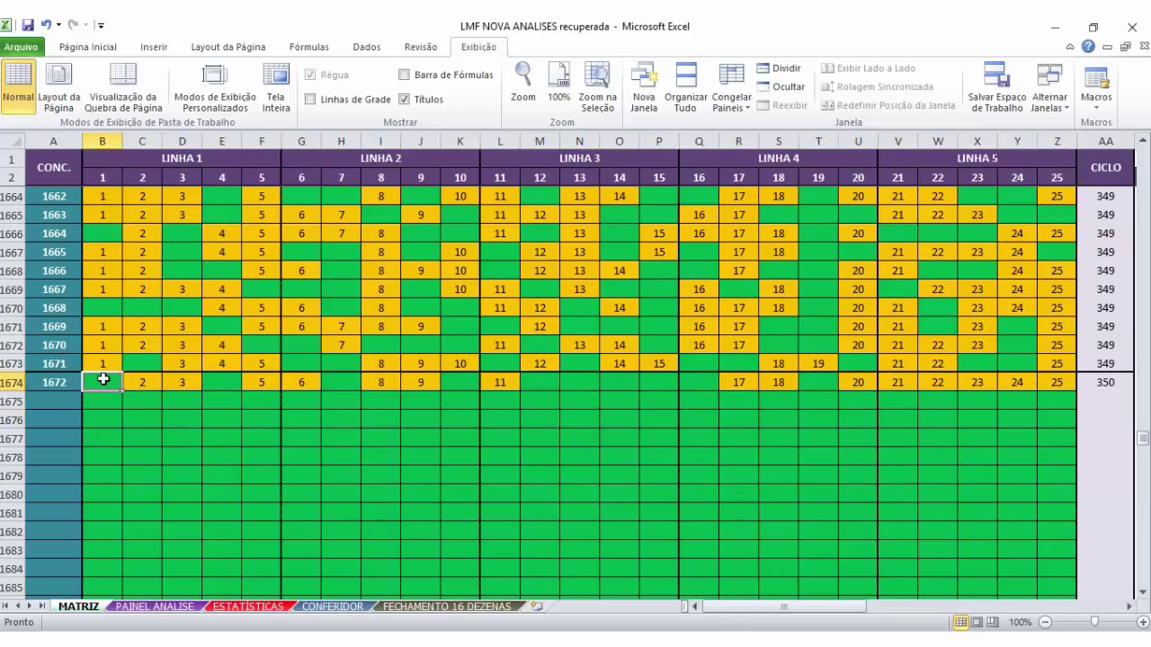
{"action": "left_click", "coordinate": [222, 385], "text": "ctrl"}
{"action": "left_click", "coordinate": [346, 382], "text": "ctrl"}
{"action": "left_click", "coordinate": [473, 384], "text": "ctrl"}
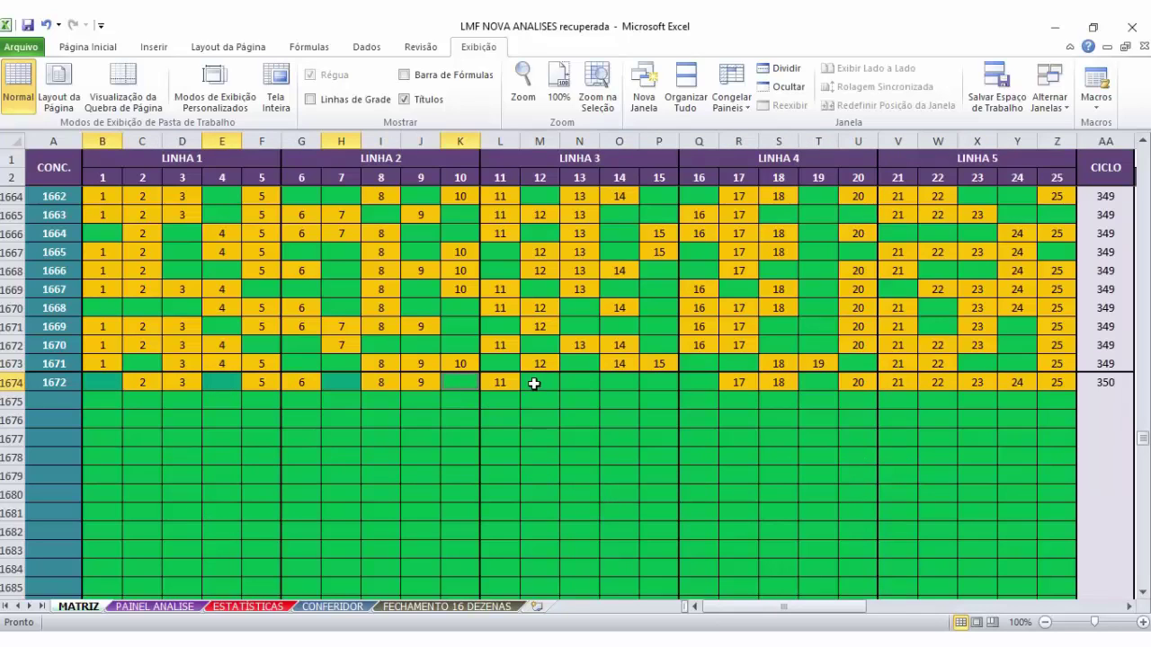
{"action": "left_click", "coordinate": [531, 385], "text": "ctrl"}
{"action": "left_click", "coordinate": [586, 385], "text": "ctrl"}
{"action": "left_click", "coordinate": [624, 385], "text": "ctrl"}
{"action": "left_click", "coordinate": [673, 383], "text": "ctrl"}
{"action": "left_click", "coordinate": [680, 383], "text": "ctrl"}
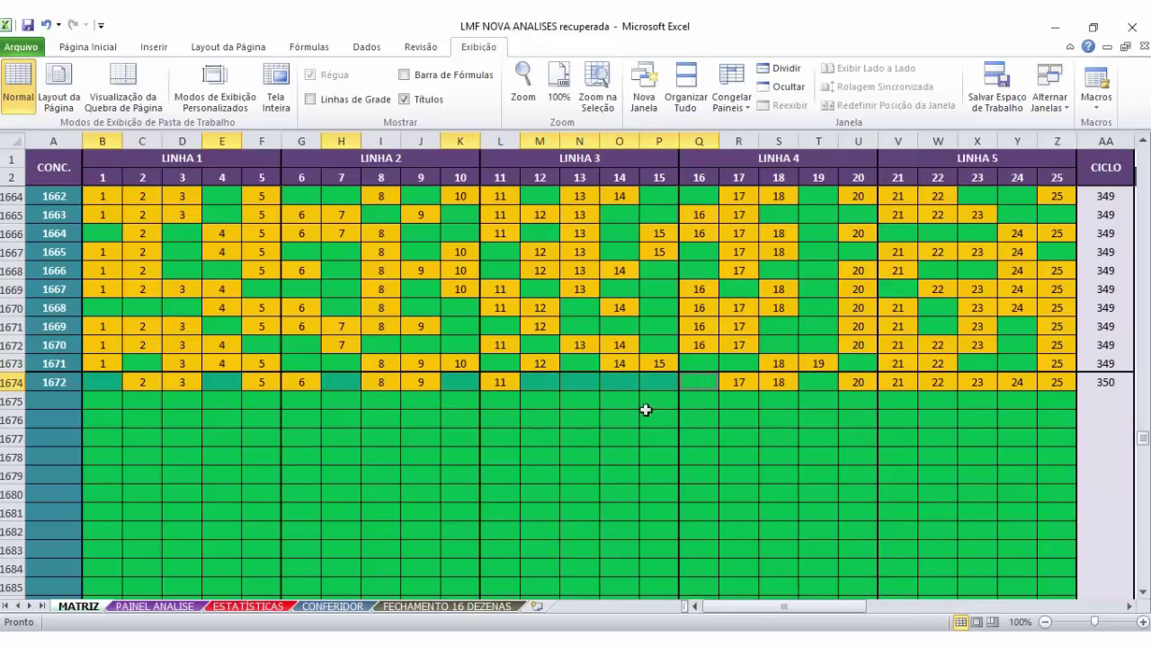
{"action": "left_click", "coordinate": [817, 381], "text": "ctrl"}
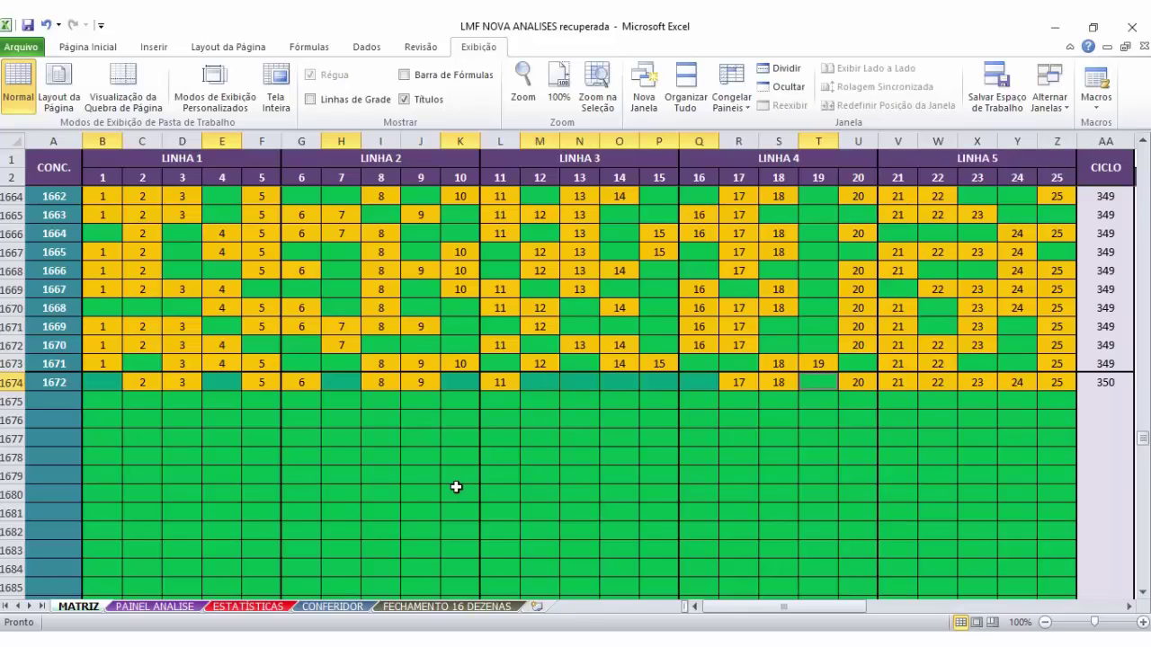
- In the row below contest 1672, enter 1 and 4 under LINHA 1 and 7 and 10 under LINHA 2
{"action": "left_click", "coordinate": [108, 402]}
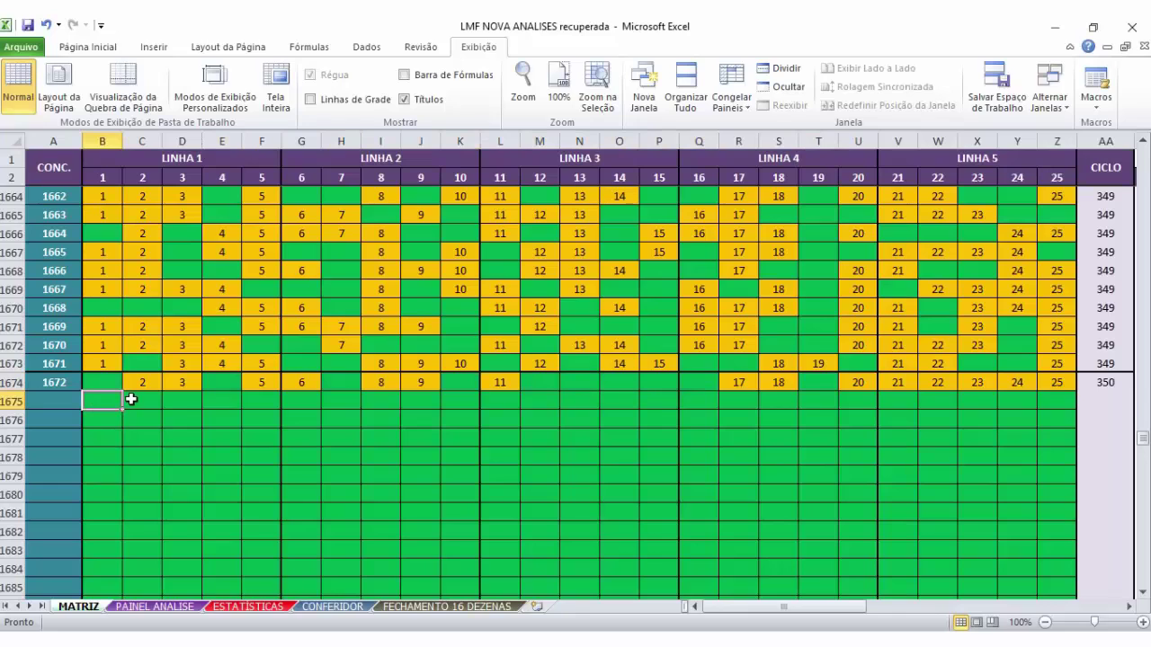
{"action": "type", "text": "1"}
{"action": "key", "text": "Tab"}
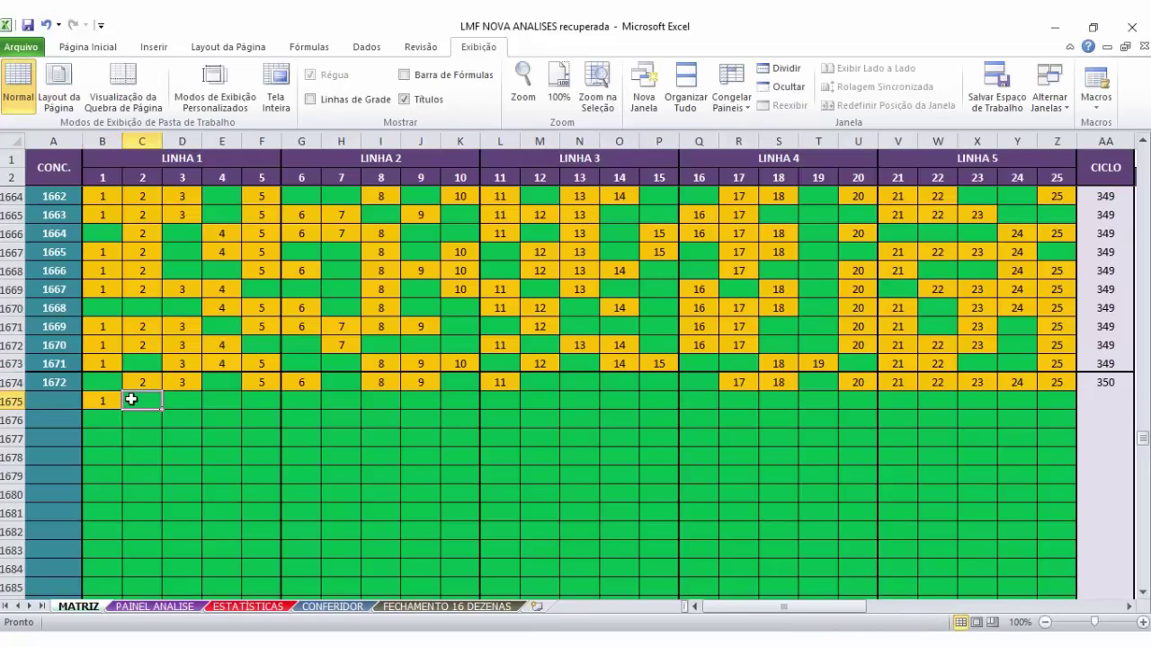
{"action": "left_click", "coordinate": [229, 400]}
{"action": "type", "text": "4"}
{"action": "left_click", "coordinate": [341, 400]}
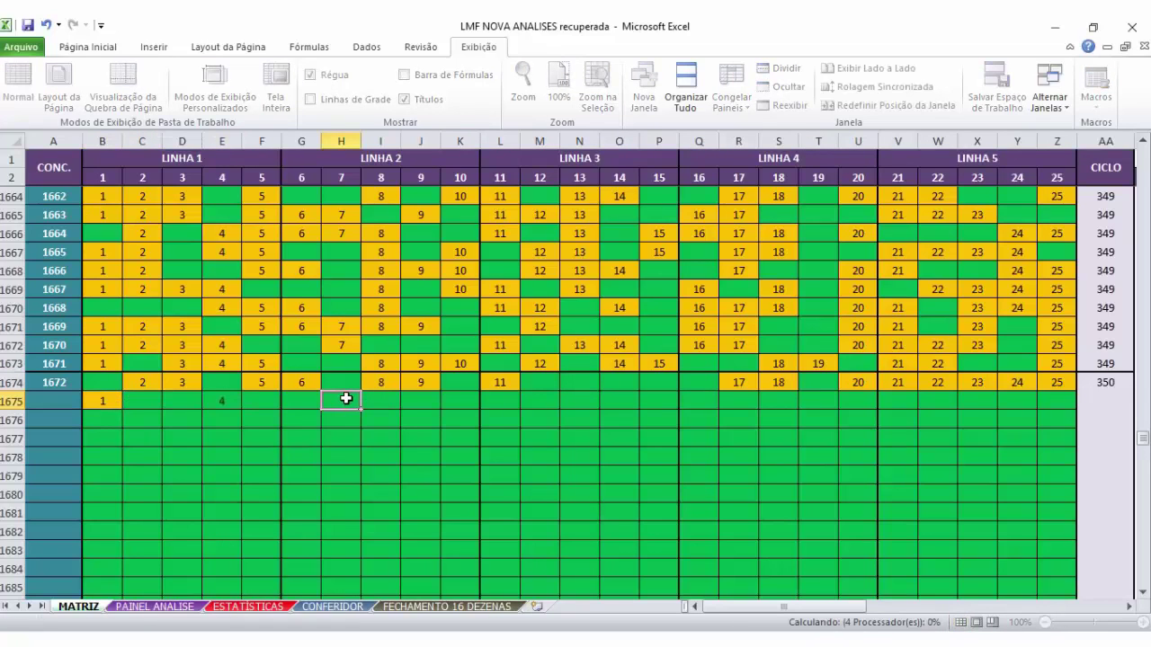
{"action": "type", "text": "7"}
{"action": "left_click", "coordinate": [464, 402]}
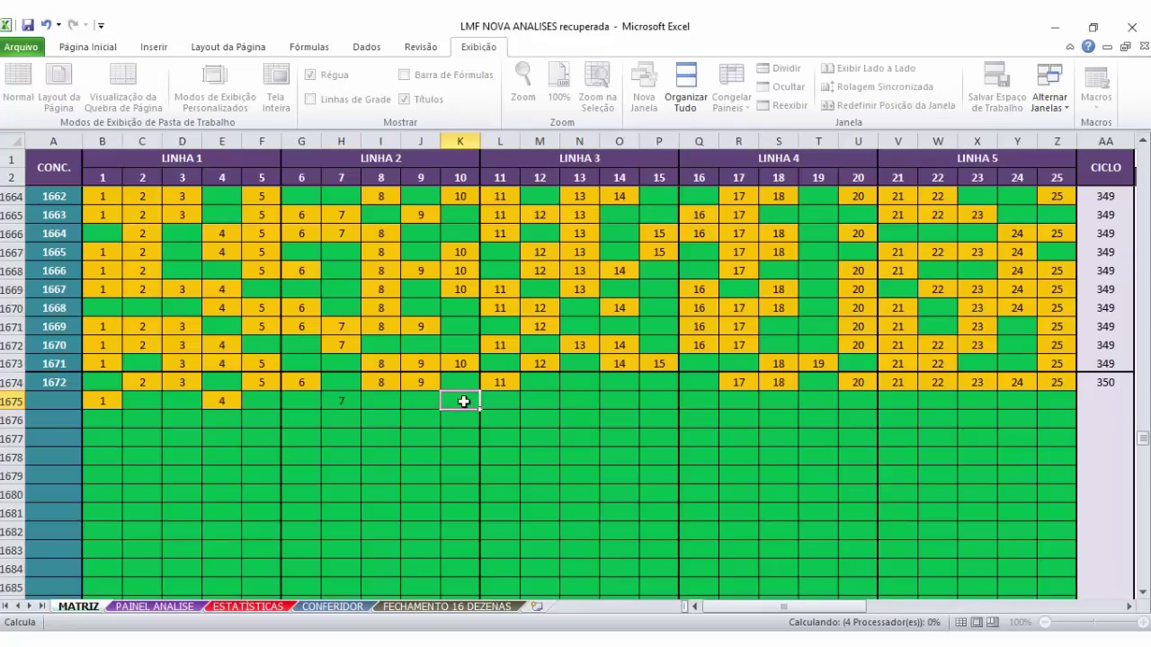
{"action": "type", "text": "10"}
- In the same row, fill in 12, 13, 14 and 15 under LINHA 3 and 16 and 19 under LINHA 4
{"action": "left_click", "coordinate": [531, 401]}
{"action": "type", "text": "12"}
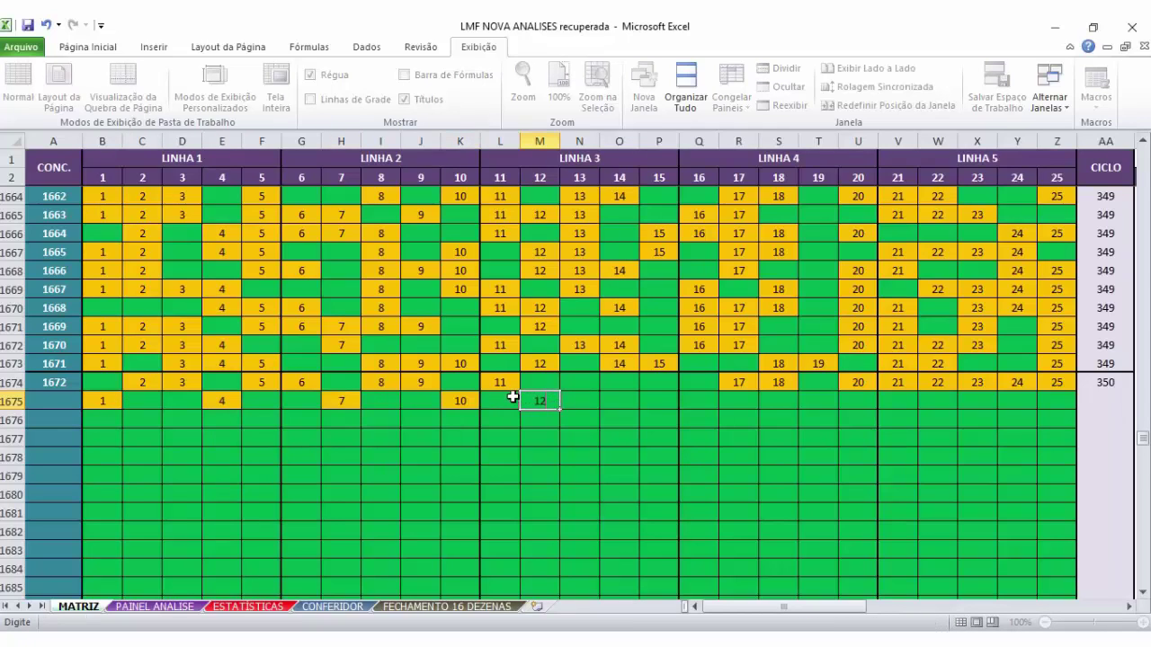
{"action": "key", "text": "Tab"}
{"action": "type", "text": "13"}
{"action": "key", "text": "Tab"}
{"action": "type", "text": "14"}
{"action": "key", "text": "Tab"}
{"action": "type", "text": "15"}
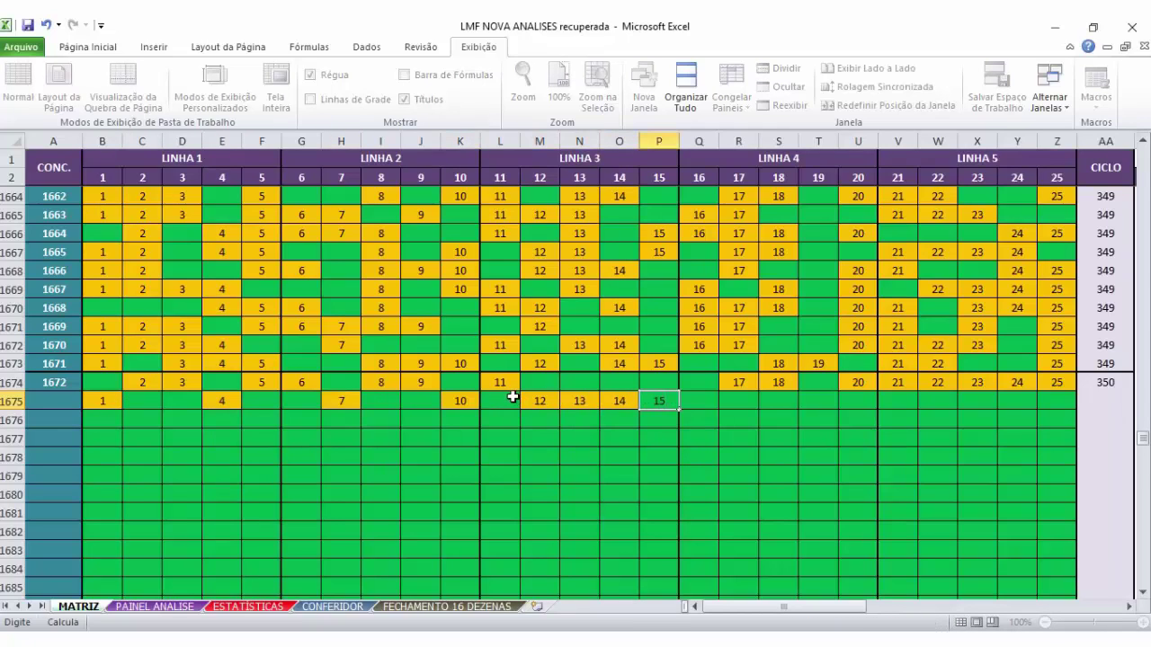
{"action": "key", "text": "Tab"}
{"action": "type", "text": "16"}
{"action": "key", "text": "Tab"}
{"action": "left_click", "coordinate": [809, 401]}
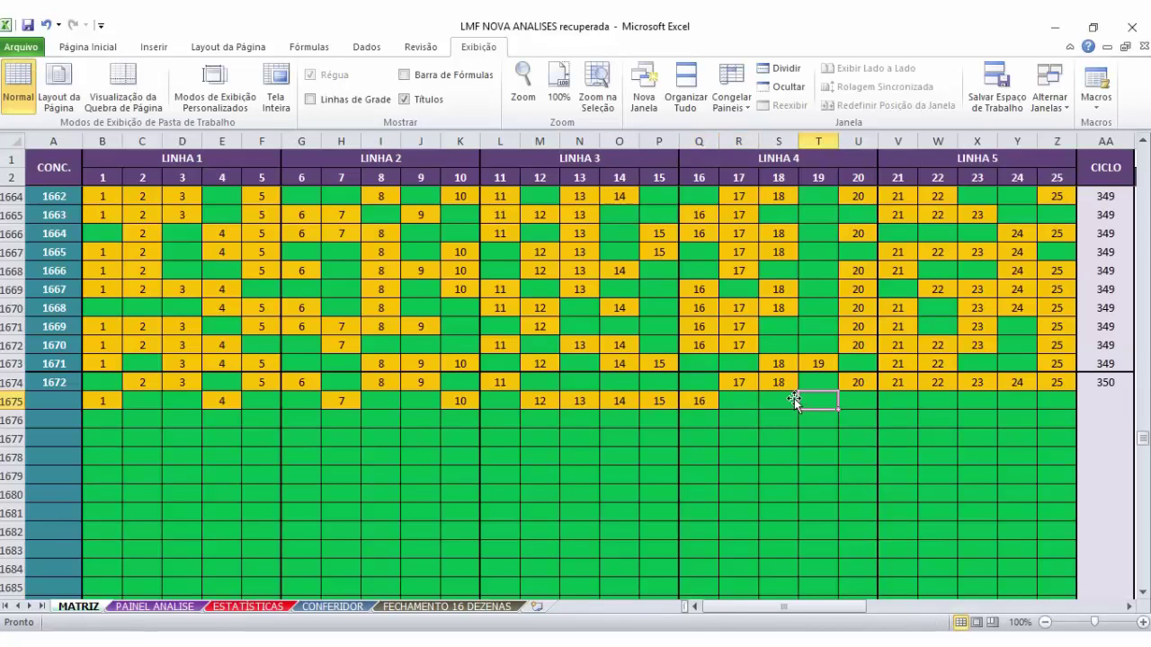
{"action": "type", "text": "19"}
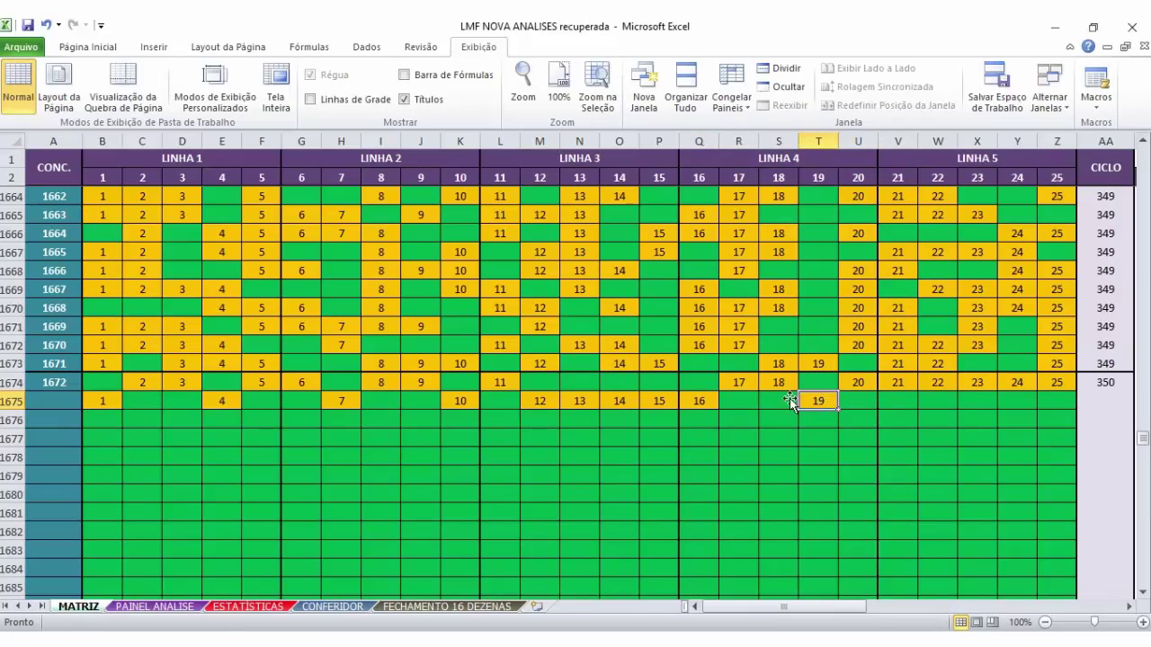
- Select the contest 1672 row together with the row below it to check their combined coverage of the 25 numbers
{"action": "left_click_drag", "start_coordinate": [800, 401], "coordinate": [1072, 382]}
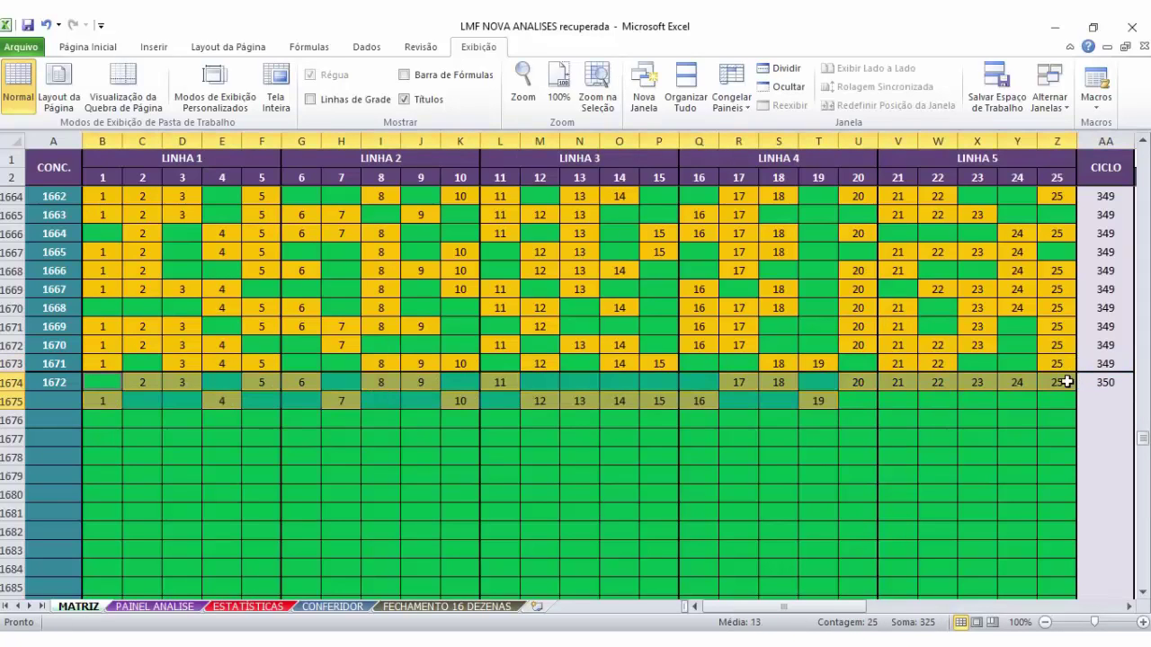
{"action": "left_click", "coordinate": [489, 439]}
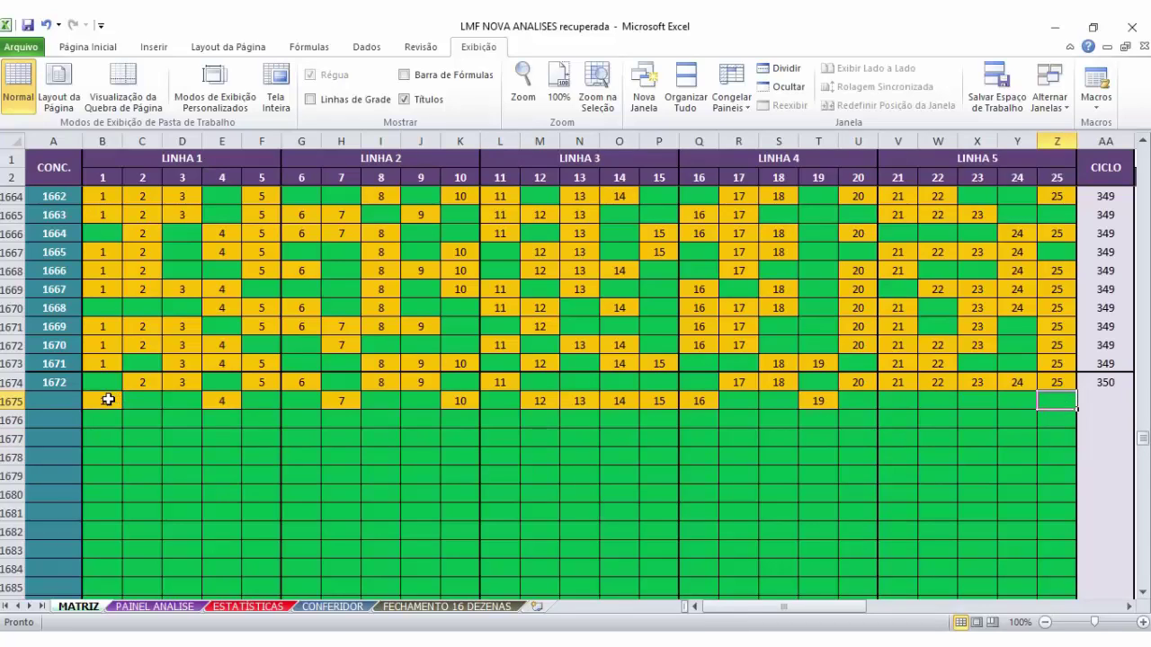
{"action": "left_click_drag", "start_coordinate": [108, 399], "coordinate": [1056, 385]}
{"action": "left_click", "coordinate": [1059, 382]}
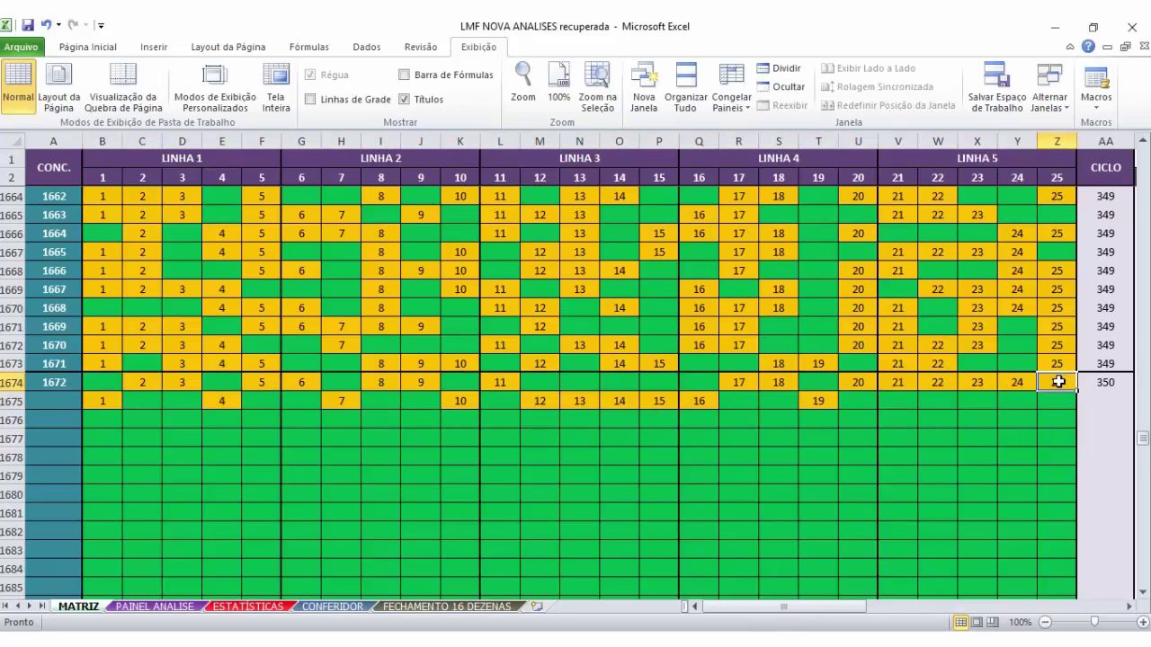
- Open the PAINEL ANALISE sheet and examine the even, odd, prime and Fibonacci counts of contest 1672
{"action": "left_click", "coordinate": [158, 607]}
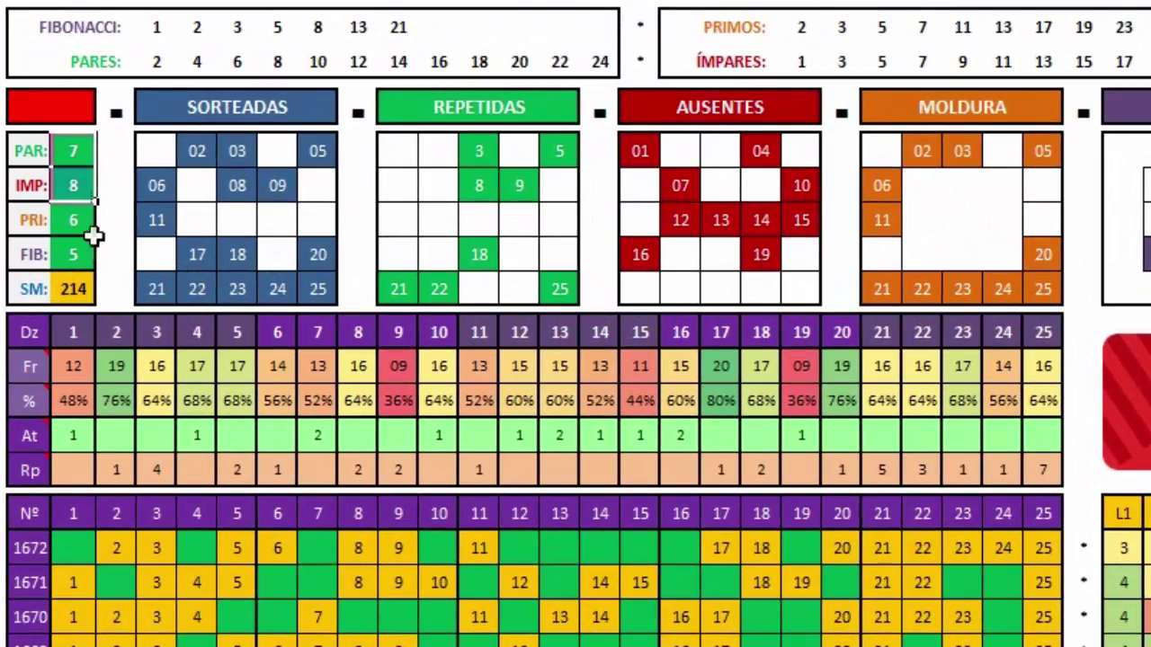
{"action": "left_click", "coordinate": [83, 223]}
{"action": "left_click", "coordinate": [74, 259]}
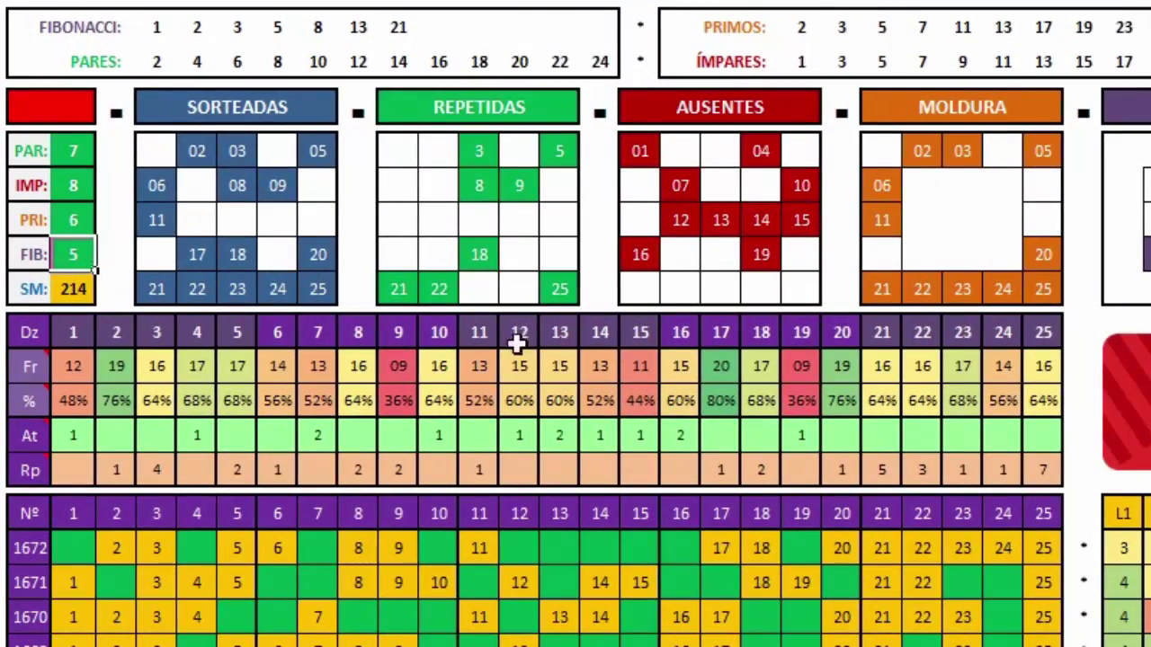
- Go through the numbers in the REPETIDAS grid to count those repeated from the previous contest
{"action": "left_click", "coordinate": [486, 141]}
{"action": "left_click_drag", "start_coordinate": [486, 141], "coordinate": [557, 287]}
{"action": "left_click", "coordinate": [398, 288]}
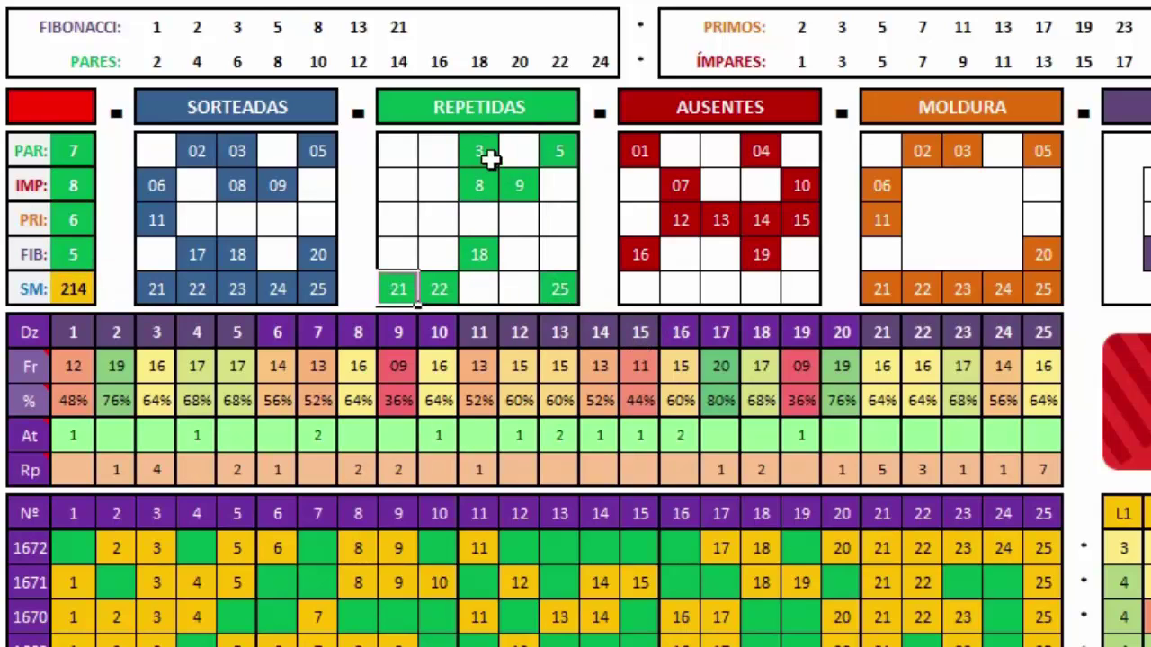
{"action": "left_click", "coordinate": [437, 295]}
{"action": "left_click", "coordinate": [490, 151]}
{"action": "left_click", "coordinate": [522, 150]}
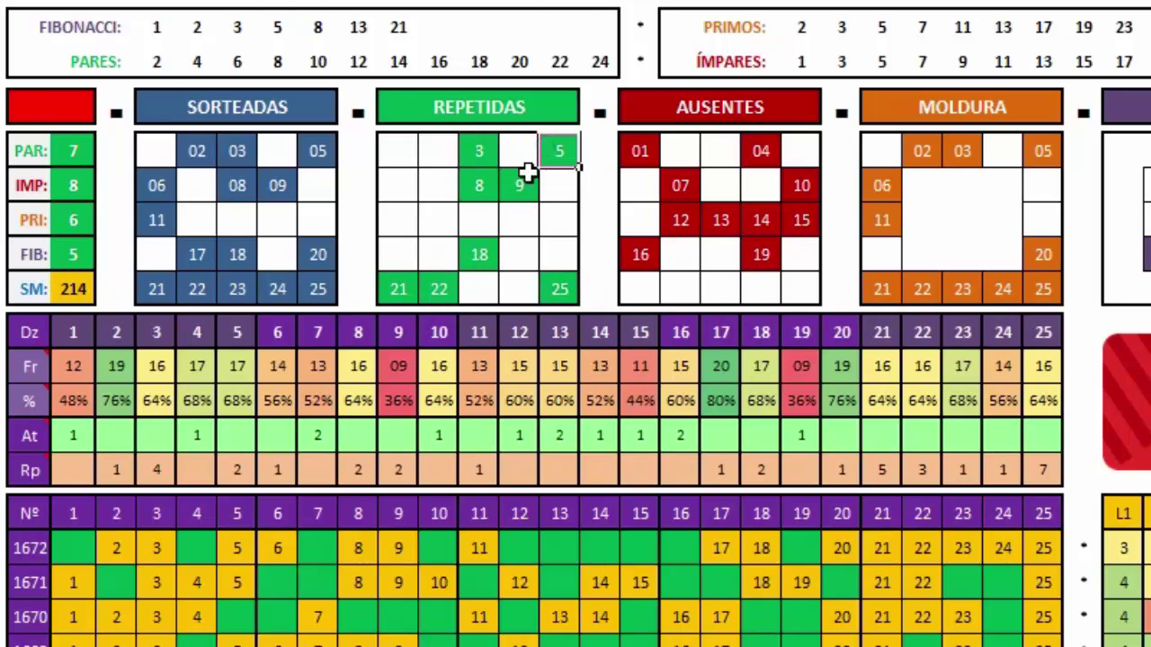
{"action": "left_click", "coordinate": [521, 180]}
{"action": "left_click", "coordinate": [484, 186]}
{"action": "left_click", "coordinate": [562, 288]}
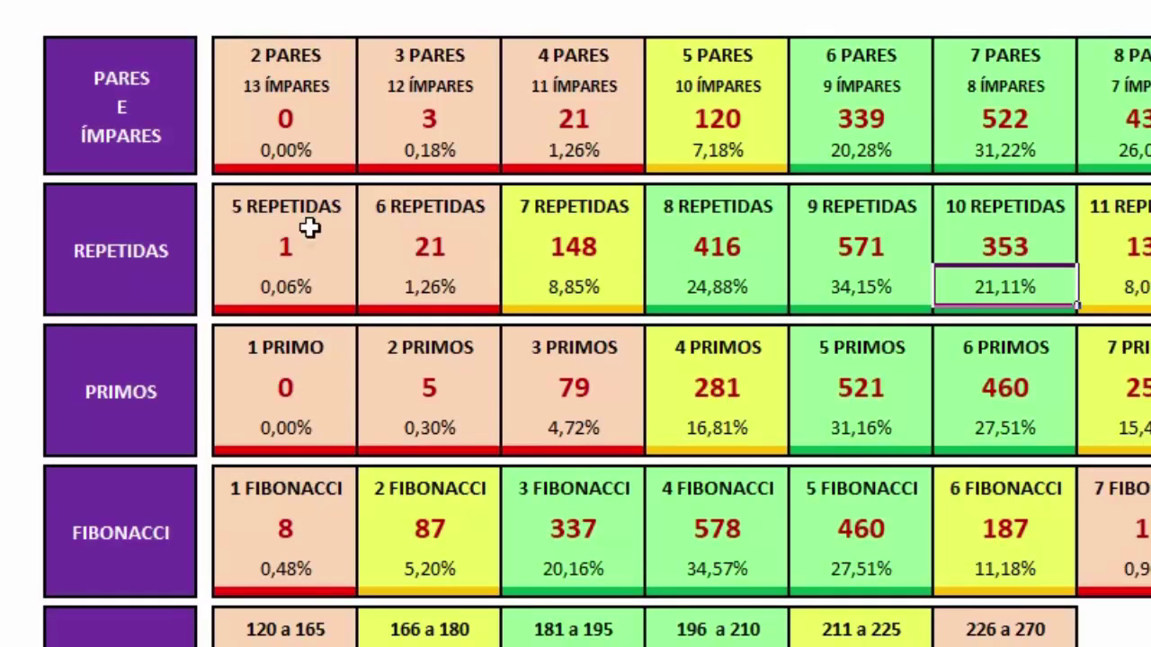
- Check the historical statistics for 8 REPETIDAS and for the 7 PARES / 8 ÍMPARES combination
{"action": "mouse_move", "coordinate": [740, 197]}
{"action": "left_mouse_down"}
{"action": "mouse_move", "coordinate": [746, 306]}
{"action": "mouse_move", "coordinate": [727, 213]}
{"action": "left_mouse_up"}
{"action": "left_click", "coordinate": [732, 243]}
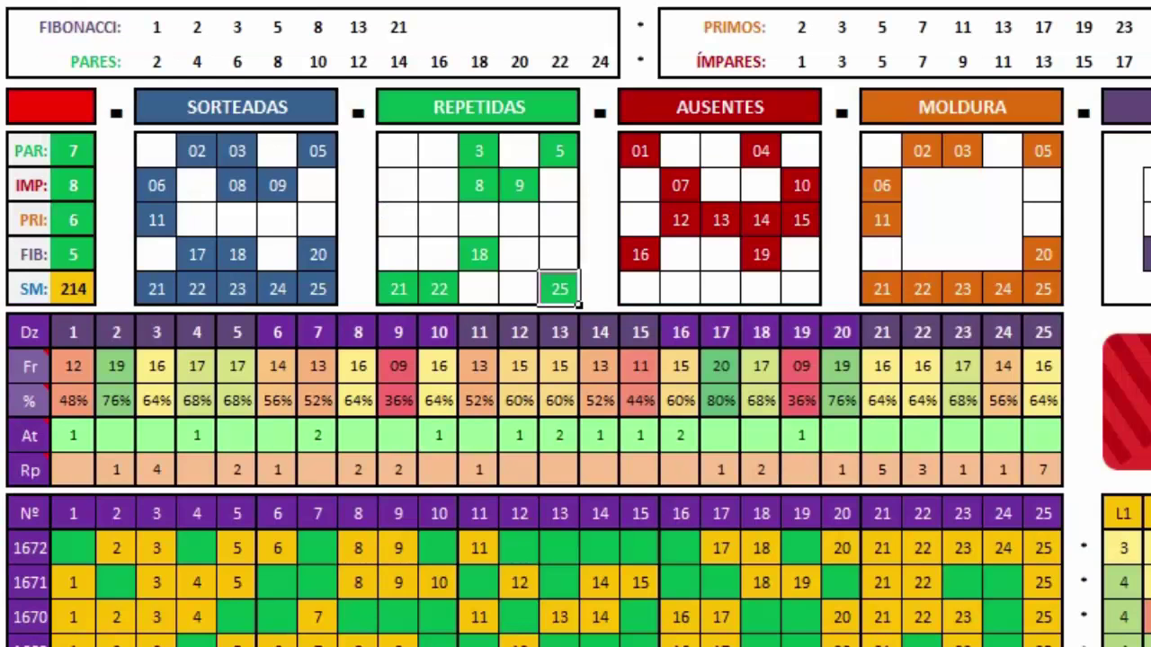
{"action": "left_click", "coordinate": [74, 183]}
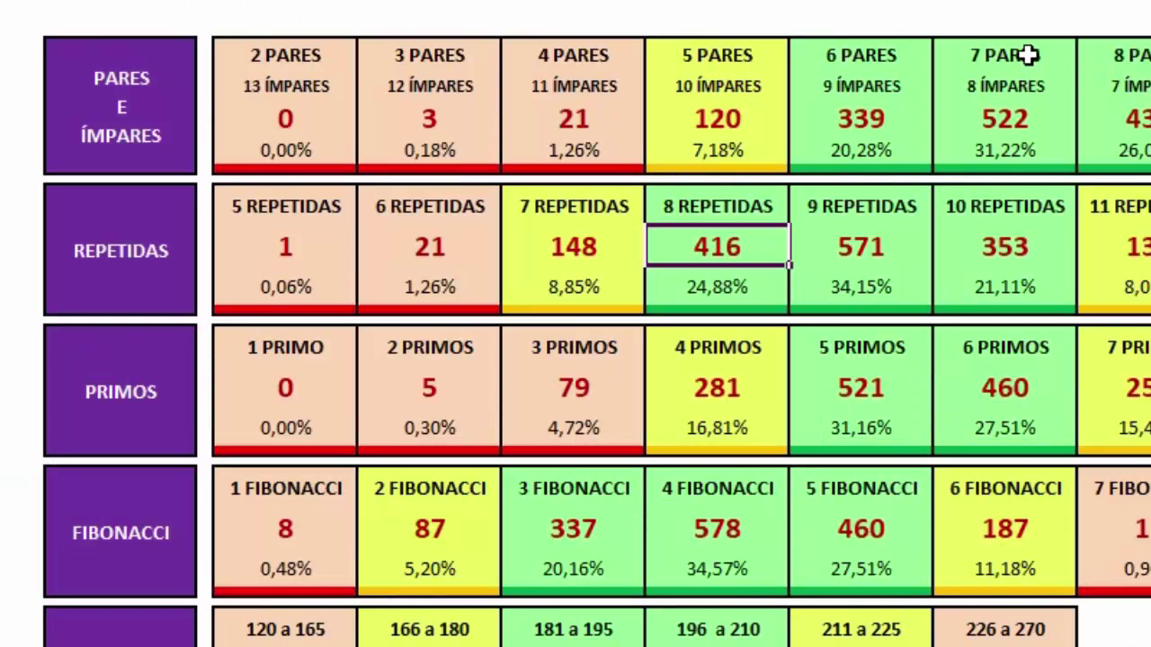
{"action": "left_click_drag", "start_coordinate": [1028, 54], "coordinate": [1029, 168]}
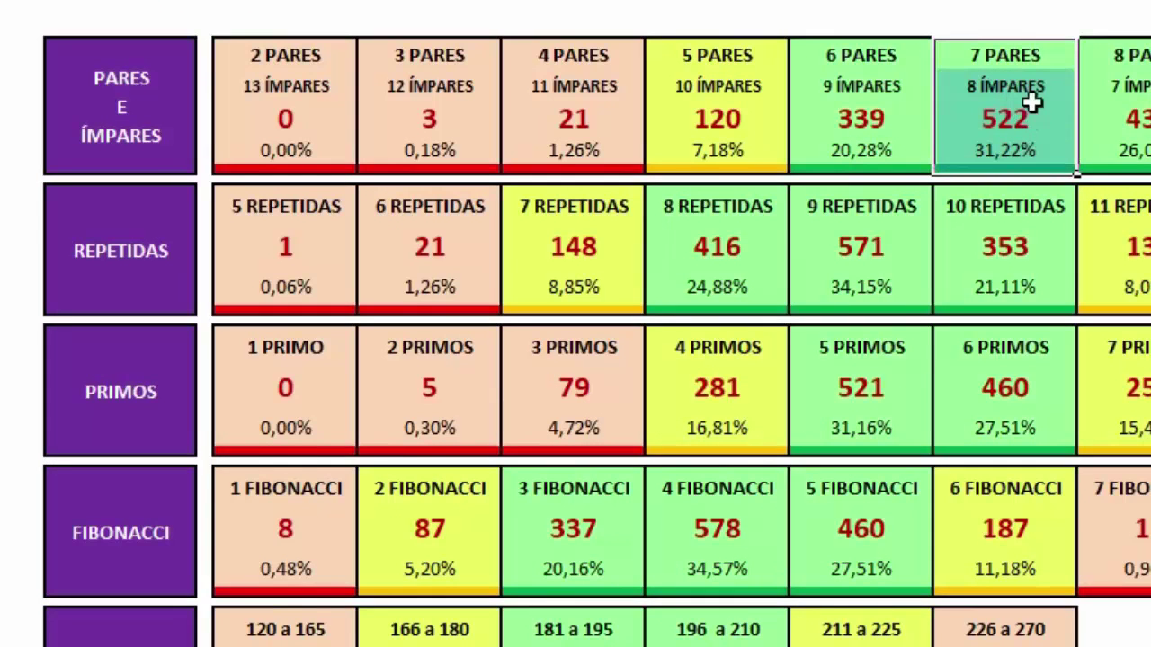
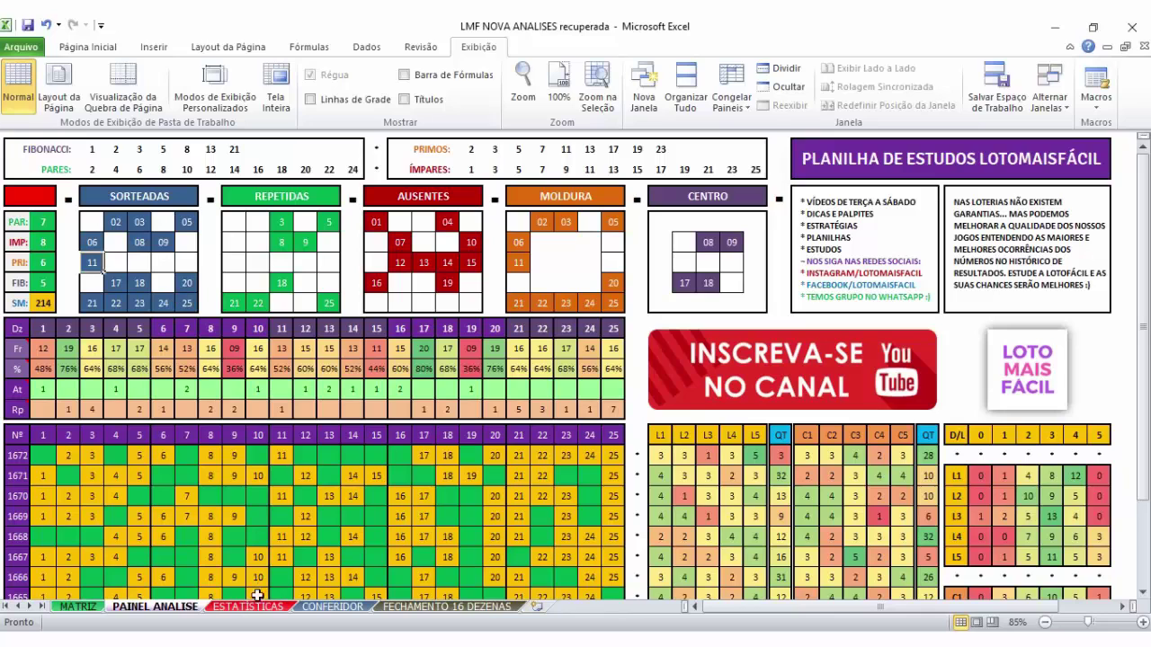
- Check the SM sum of contest 1672 and look up the 211 a 225 range under SOMAS in ESTATÍSTICAS
{"action": "left_click", "coordinate": [40, 297]}
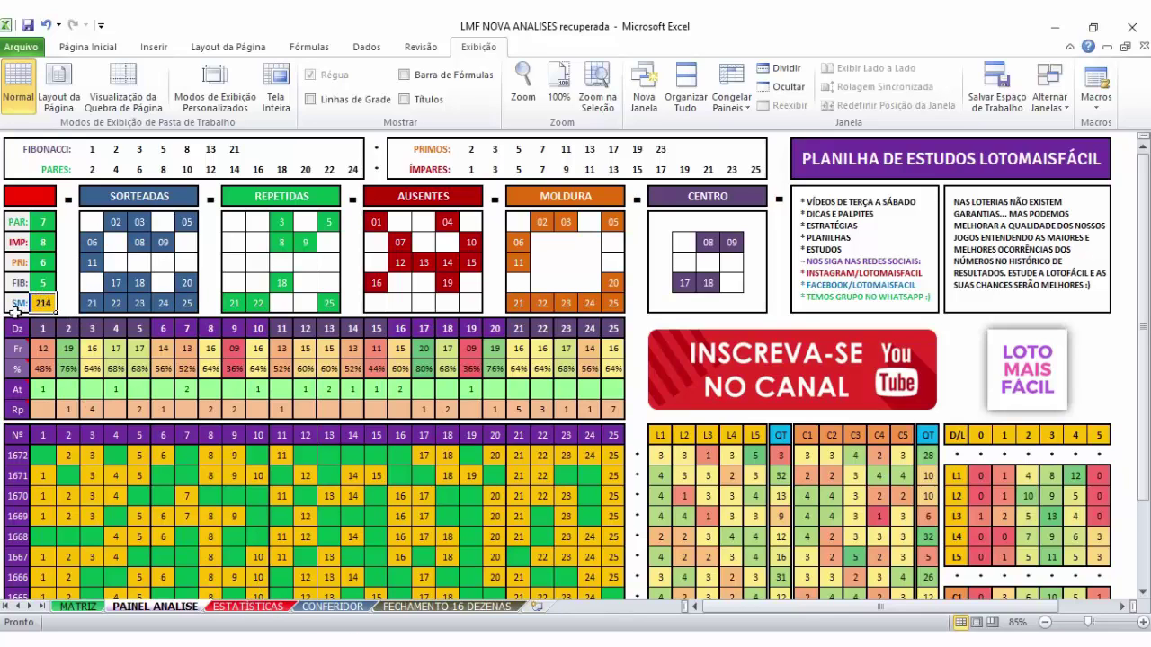
{"action": "left_click", "coordinate": [243, 609]}
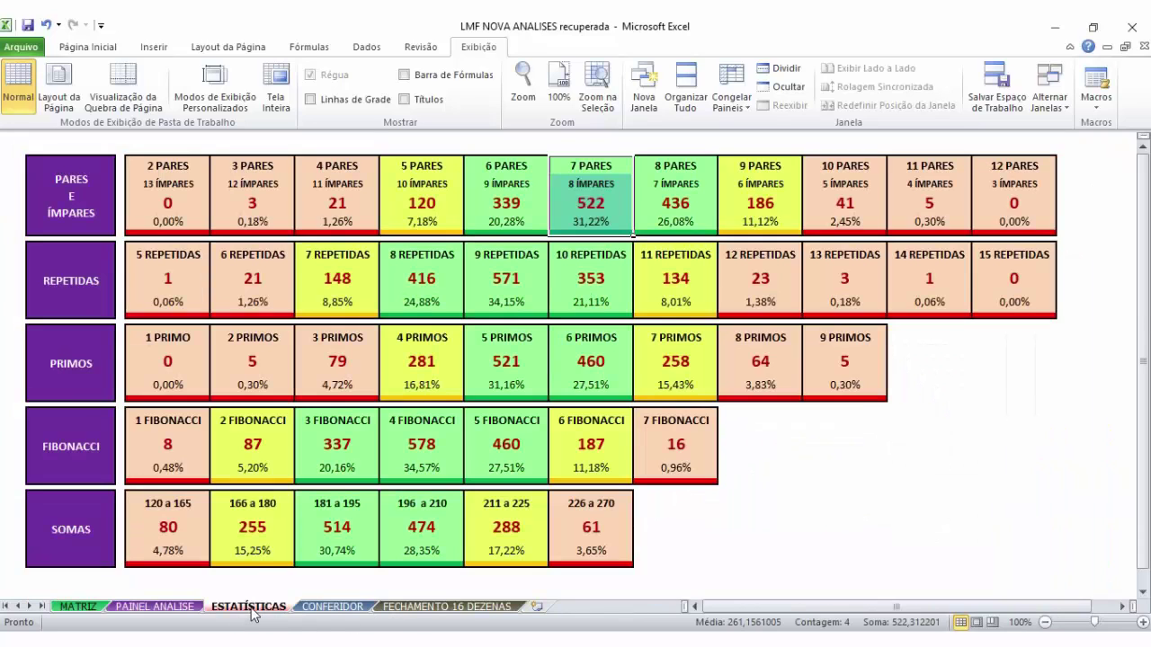
{"action": "left_click_drag", "start_coordinate": [504, 504], "coordinate": [504, 565]}
{"action": "left_click", "coordinate": [518, 528]}
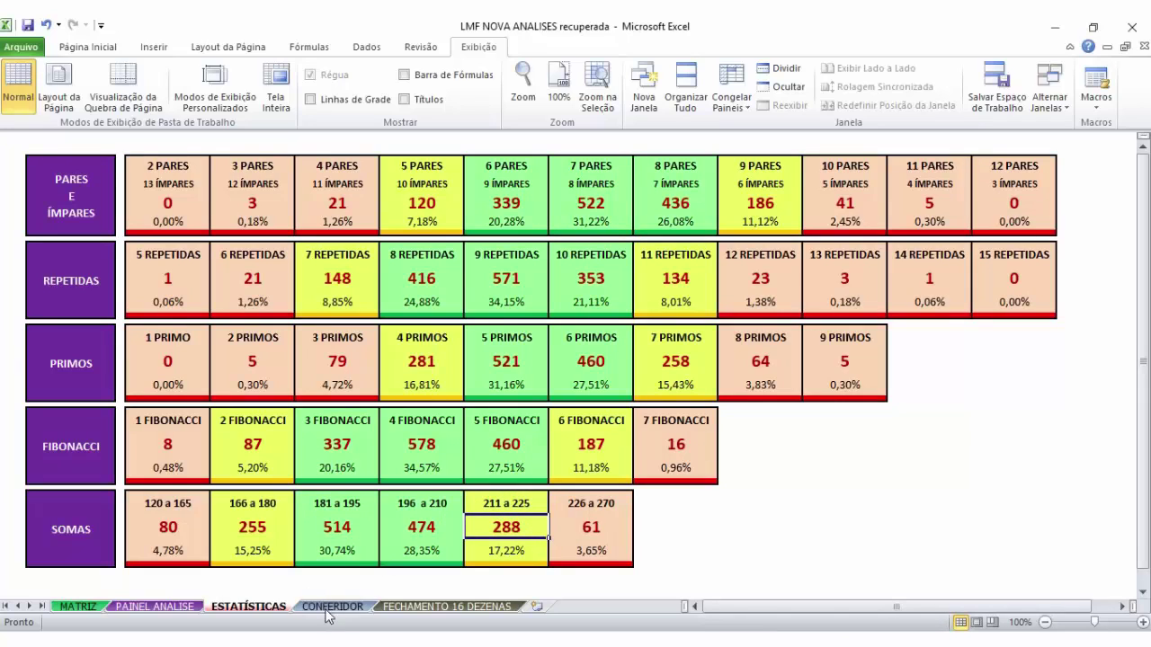
- Go through the red, rarely drawn categories of each pattern in ESTATÍSTICAS, from PARES E ÍMPARES down to SOMAS
{"action": "left_click_drag", "start_coordinate": [845, 183], "coordinate": [868, 399]}
{"action": "left_click", "coordinate": [781, 350]}
{"action": "left_click_drag", "start_coordinate": [673, 418], "coordinate": [674, 462]}
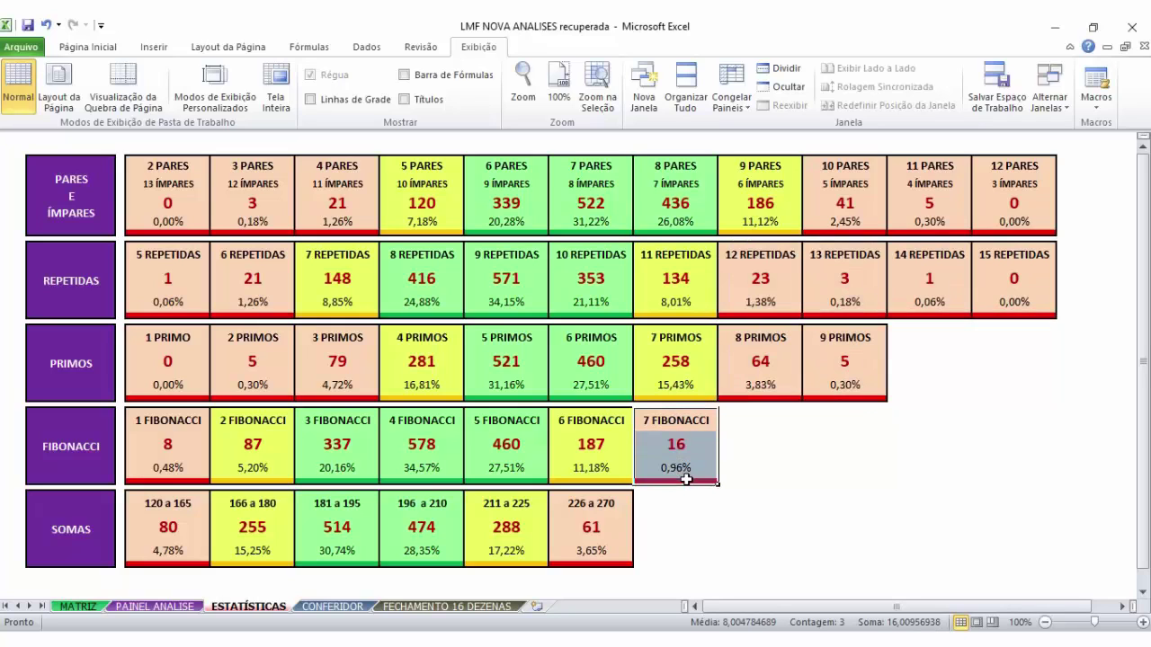
{"action": "left_click_drag", "start_coordinate": [593, 502], "coordinate": [598, 557]}
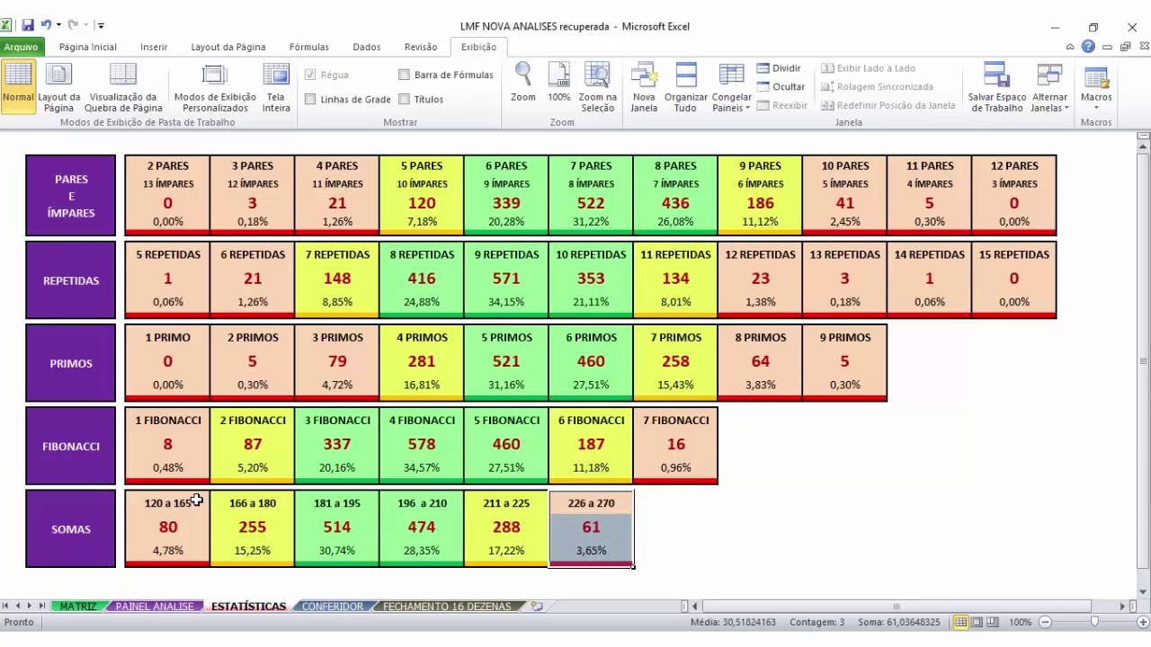
{"action": "left_click_drag", "start_coordinate": [197, 500], "coordinate": [193, 526]}
{"action": "left_click_drag", "start_coordinate": [173, 335], "coordinate": [361, 401]}
{"action": "left_click_drag", "start_coordinate": [172, 258], "coordinate": [244, 317]}
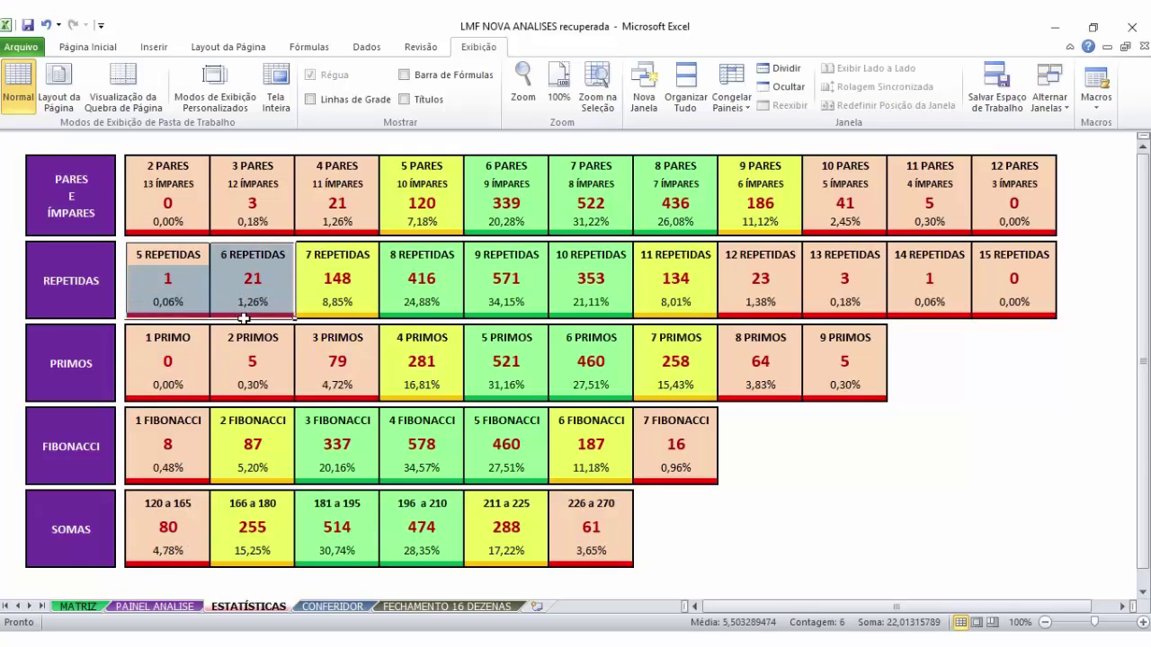
{"action": "left_click_drag", "start_coordinate": [162, 178], "coordinate": [352, 226]}
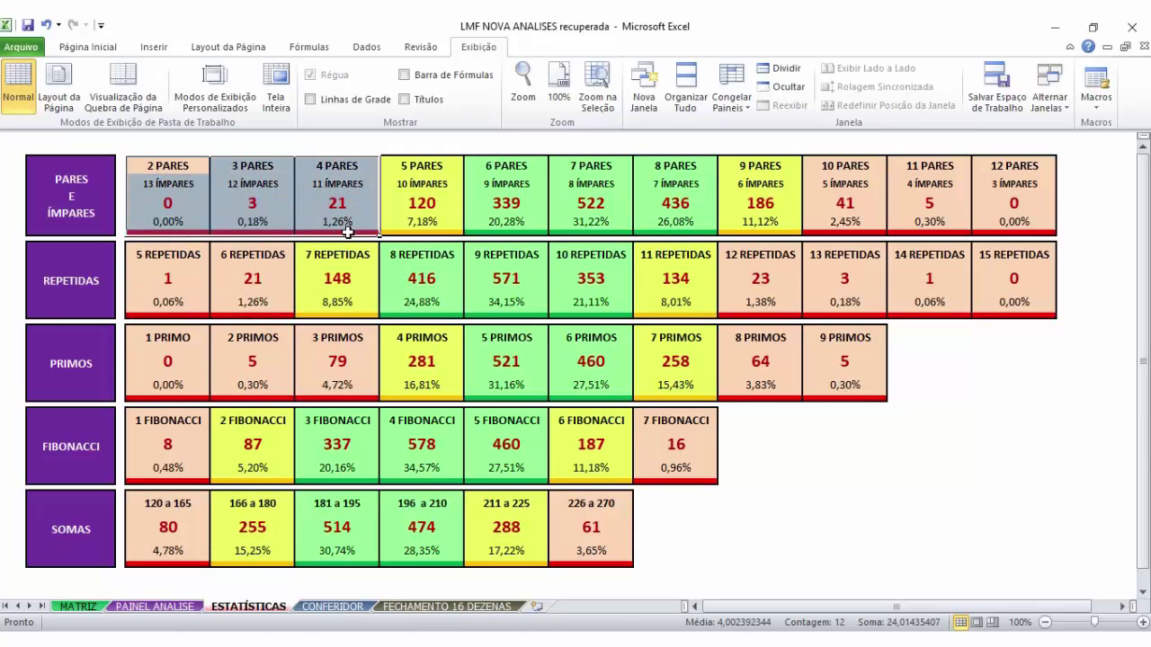
- Open the CONFERIDOR sheet and examine the PONTUAÇÃO ÚLTIMA ANÁLISE numbers, their PRÊMIOS PAGOS and the 10P to 13P scores
{"action": "left_click", "coordinate": [333, 607]}
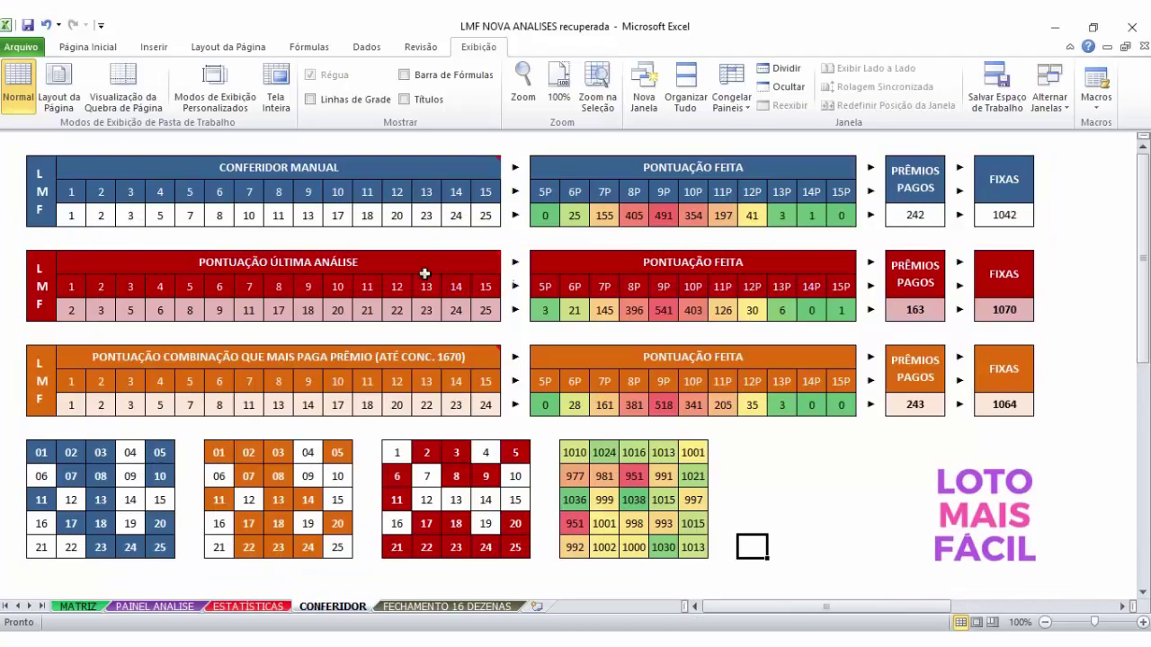
{"action": "left_click_drag", "start_coordinate": [72, 310], "coordinate": [480, 309]}
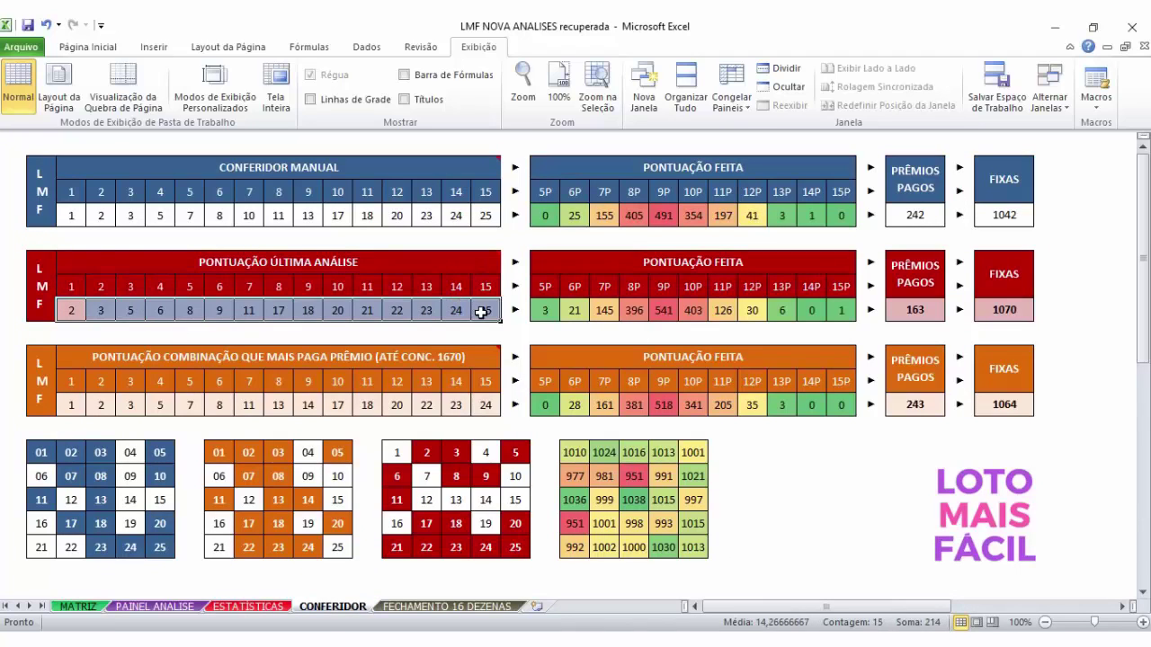
{"action": "left_click", "coordinate": [482, 310]}
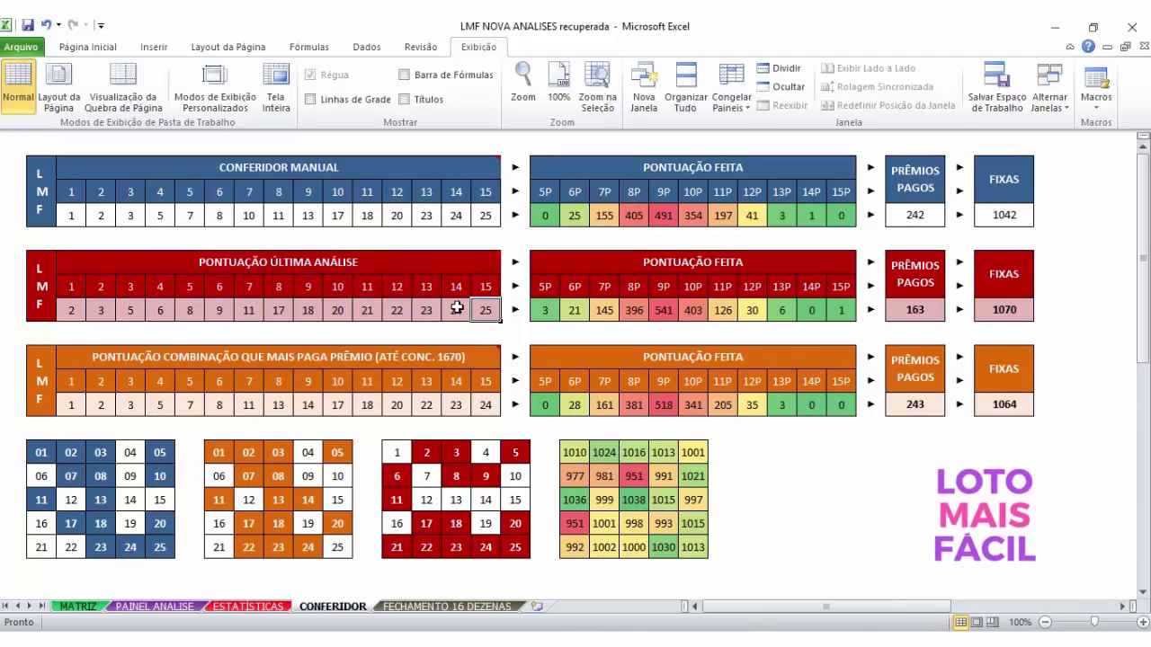
{"action": "left_click", "coordinate": [924, 312]}
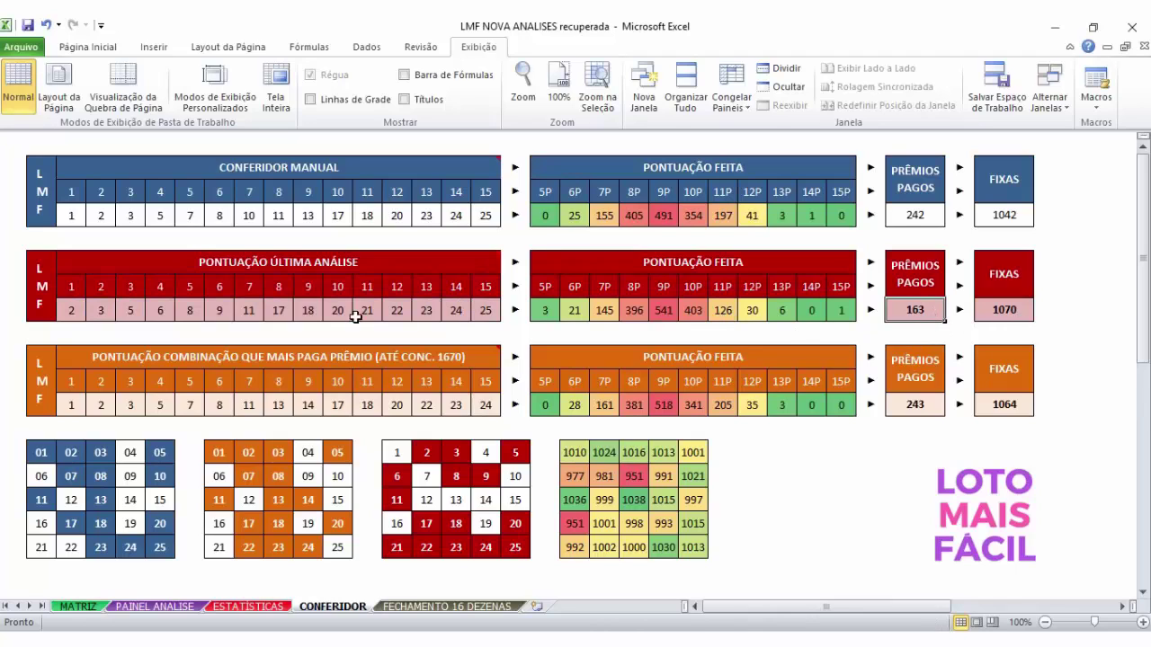
{"action": "left_click", "coordinate": [701, 311]}
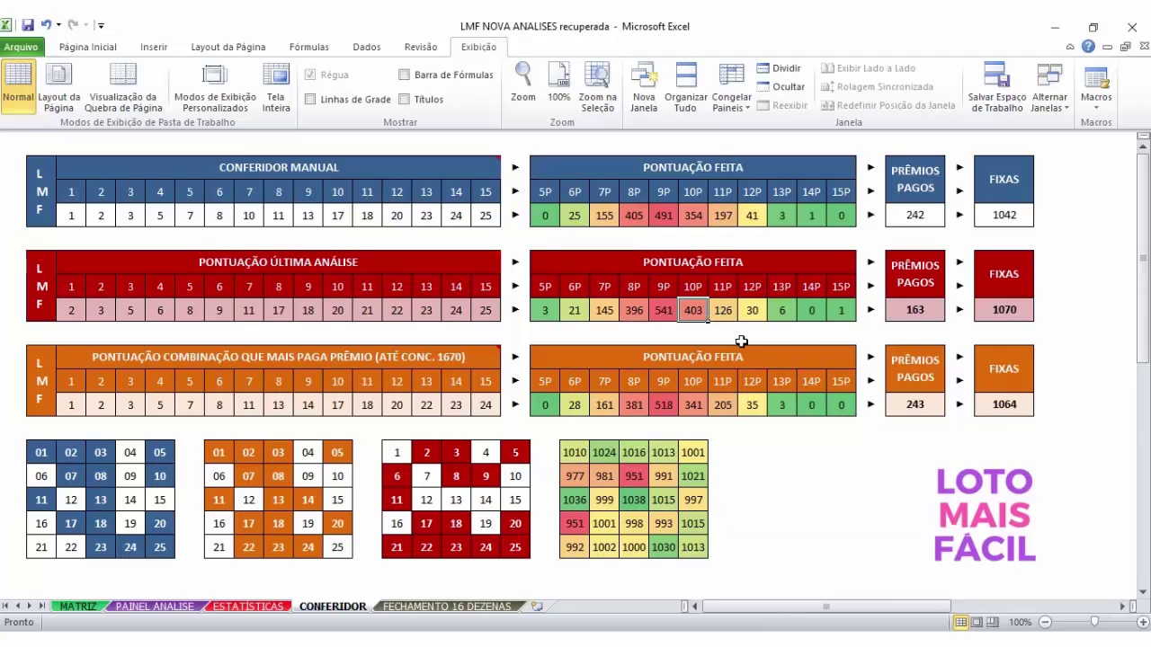
{"action": "left_click", "coordinate": [723, 310]}
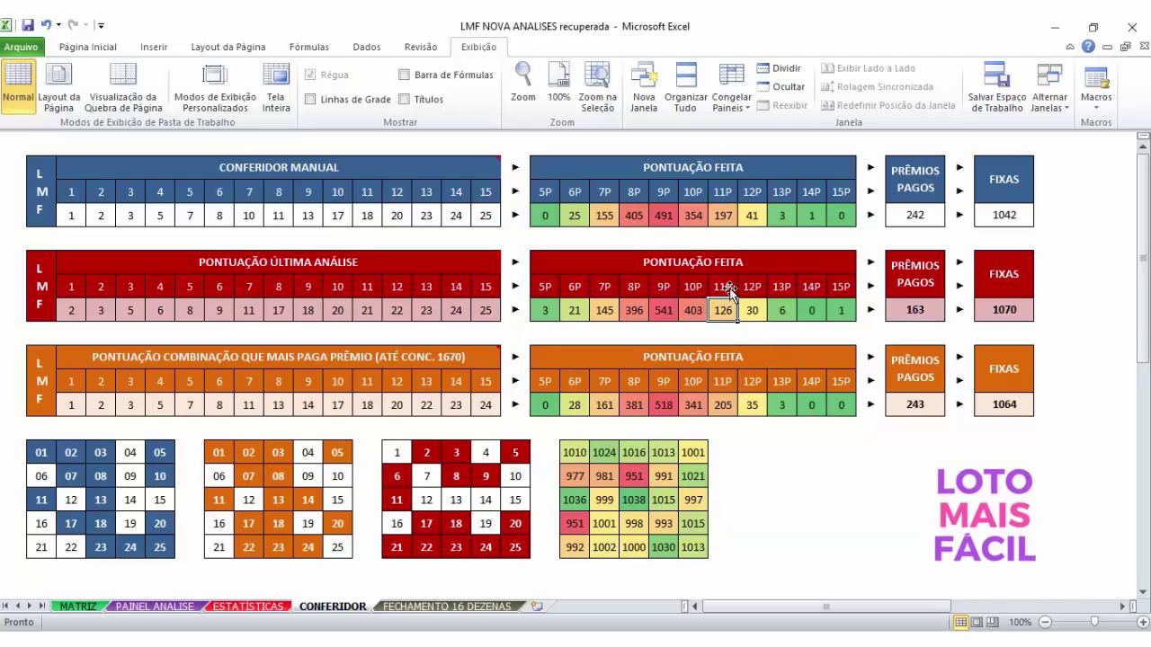
{"action": "left_click", "coordinate": [750, 311]}
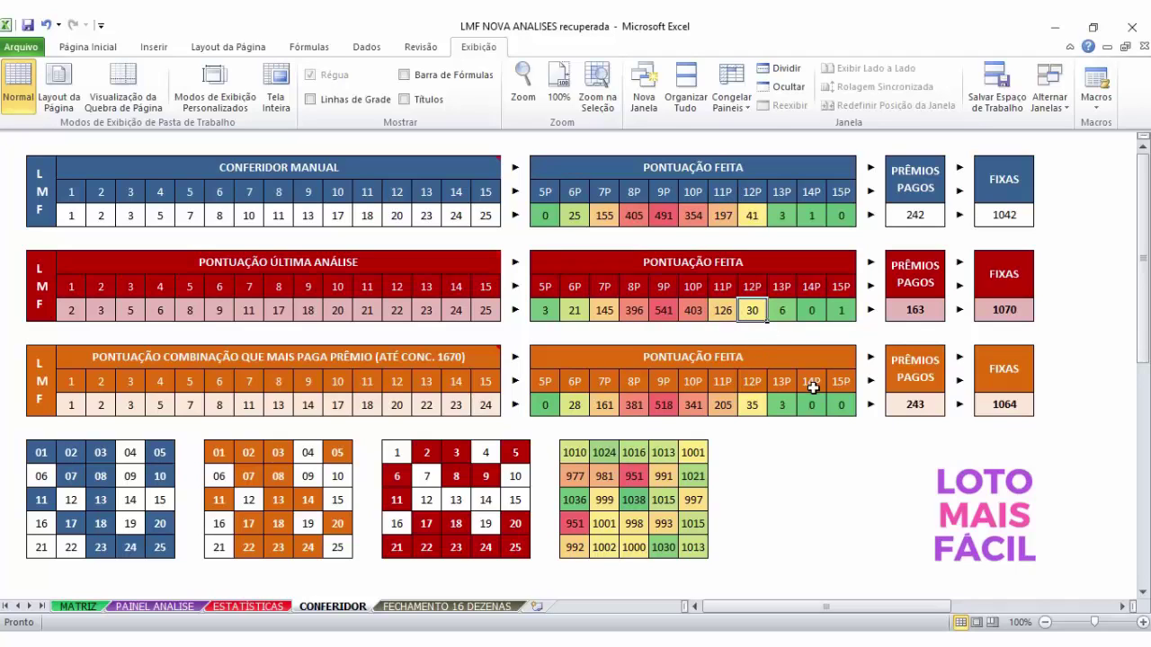
{"action": "left_click", "coordinate": [785, 315]}
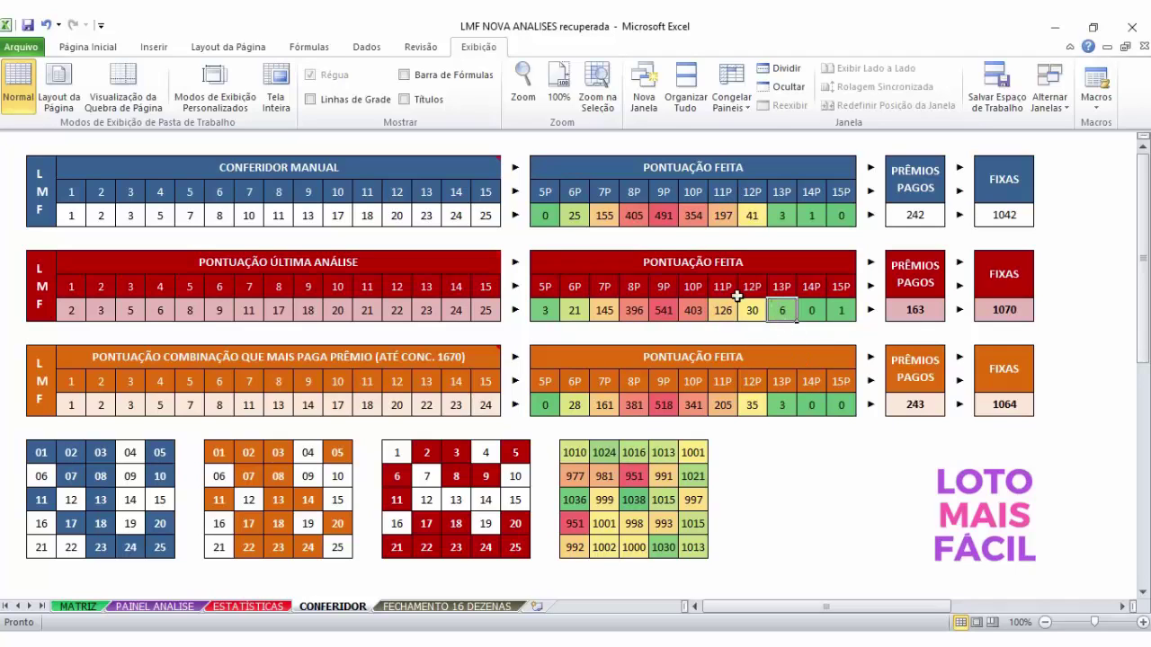
- Clear the 15 numbers entered in the CONFERIDOR MANUAL row
{"action": "left_click_drag", "start_coordinate": [62, 212], "coordinate": [486, 215]}
{"action": "key", "text": "Delete"}
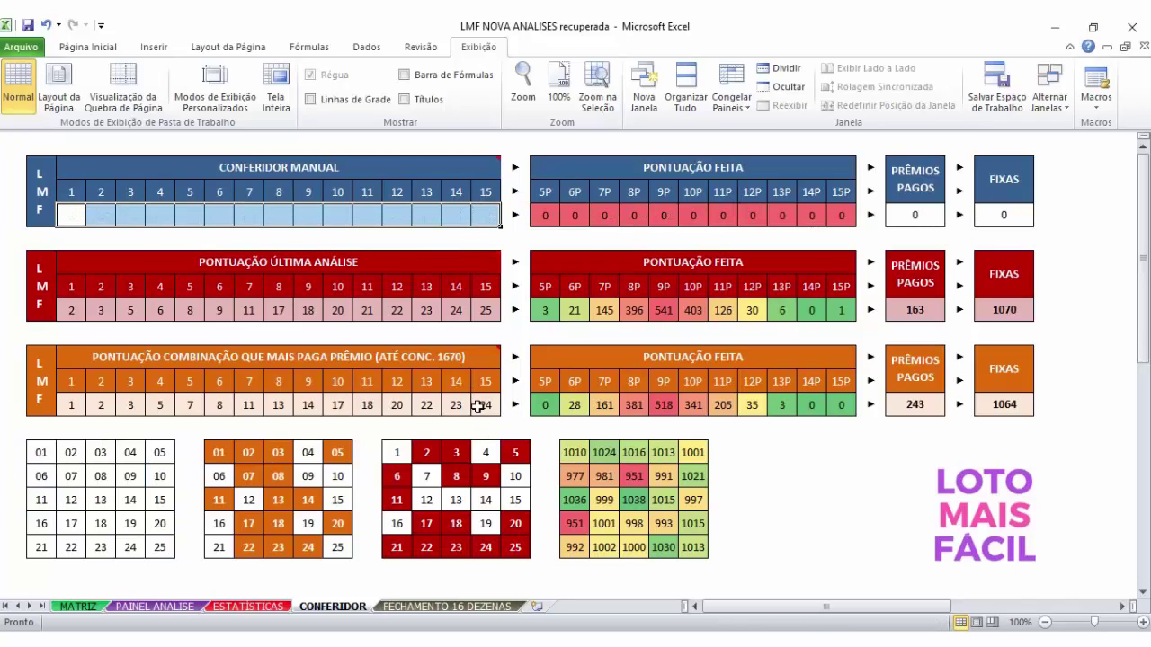
{"action": "left_click", "coordinate": [479, 406]}
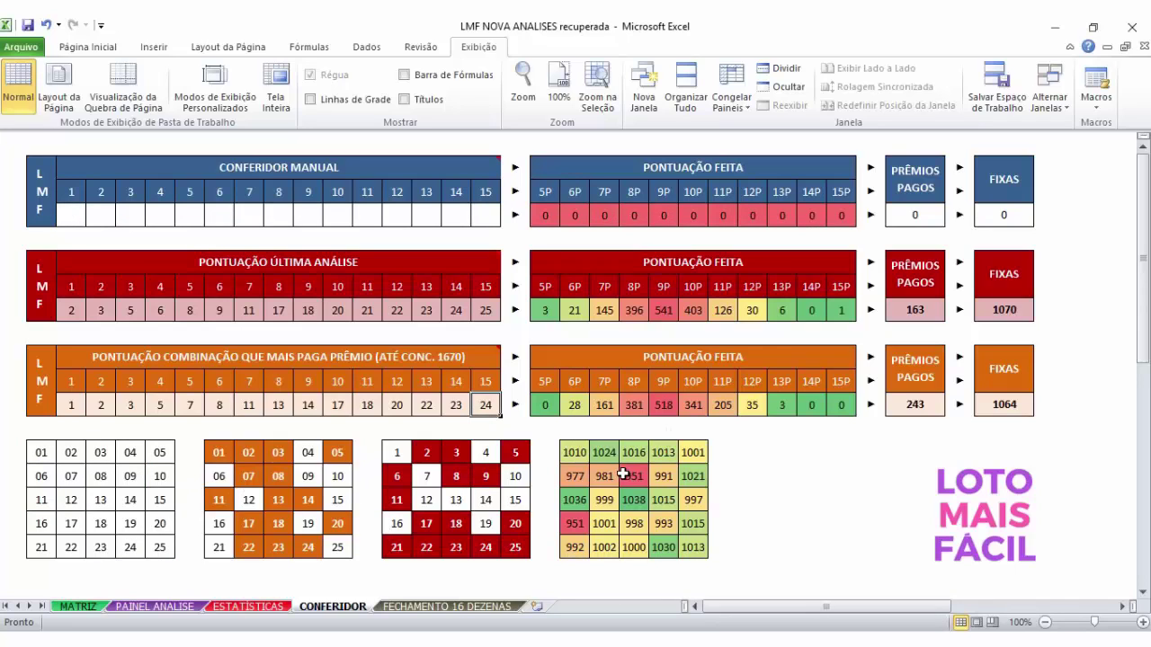
- Compare the colour-scaled frequency grid with the adjacent grid of numbers 1 to 25
{"action": "left_click_drag", "start_coordinate": [576, 455], "coordinate": [691, 544]}
{"action": "left_click", "coordinate": [690, 544]}
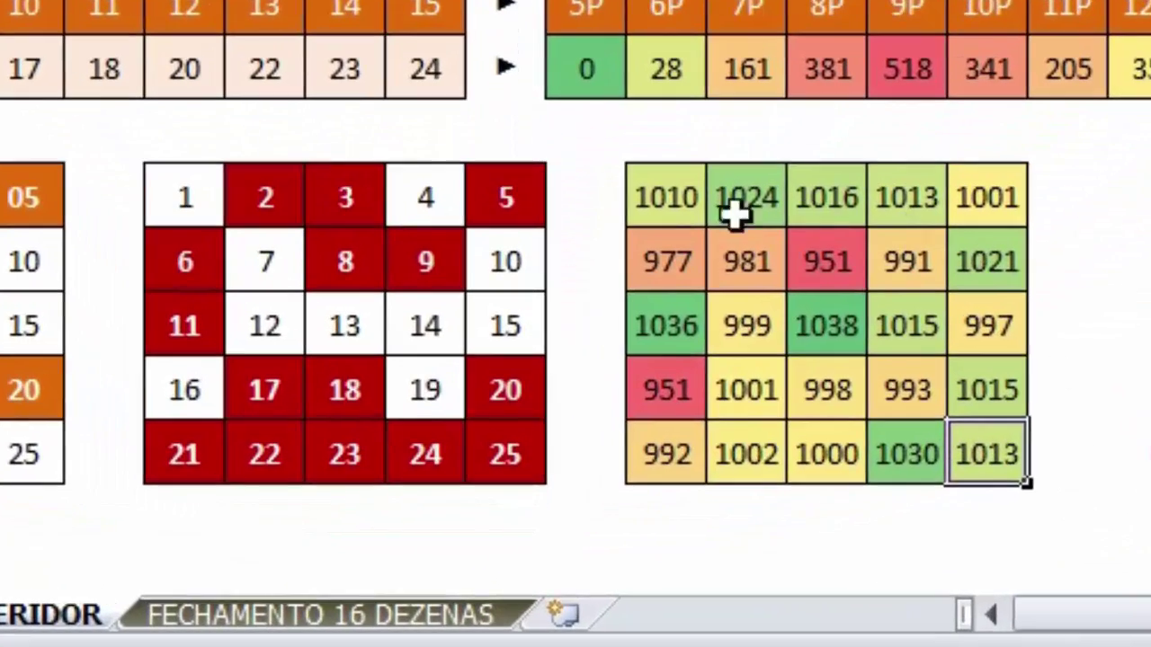
{"action": "left_click_drag", "start_coordinate": [625, 334], "coordinate": [835, 507]}
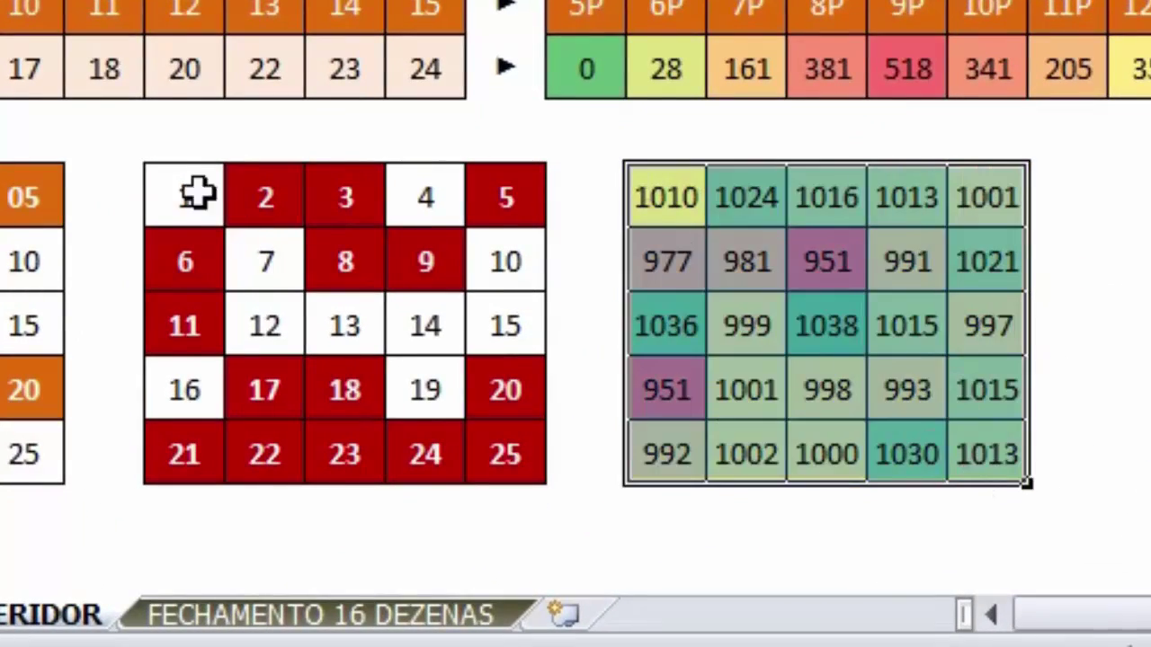
{"action": "left_click_drag", "start_coordinate": [185, 188], "coordinate": [506, 454]}
- Match the two red 951 cells of the frequency grid with numbers 8 and 16 in the number grid
{"action": "left_click", "coordinate": [836, 270]}
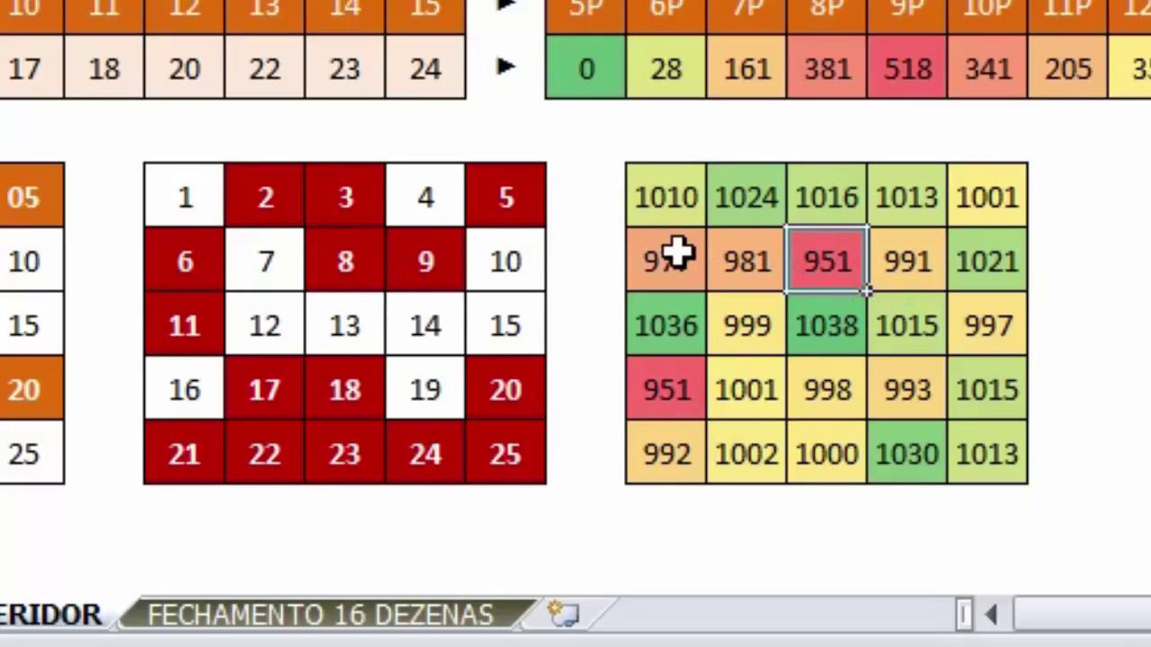
{"action": "left_click", "coordinate": [347, 264]}
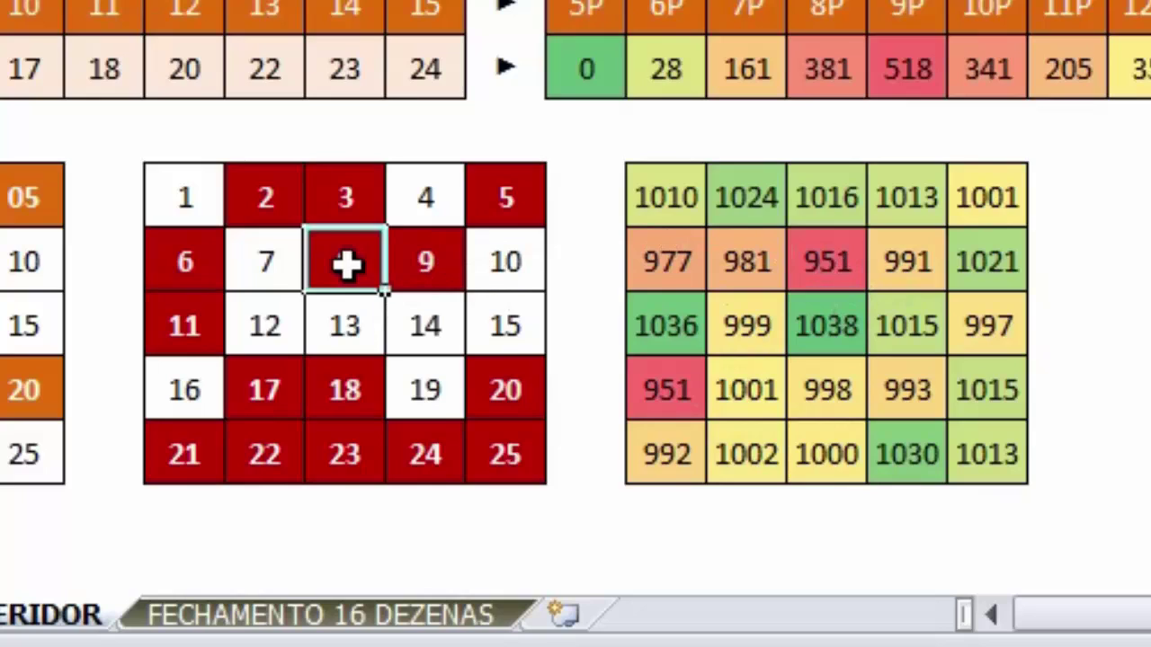
{"action": "left_click", "coordinate": [810, 261]}
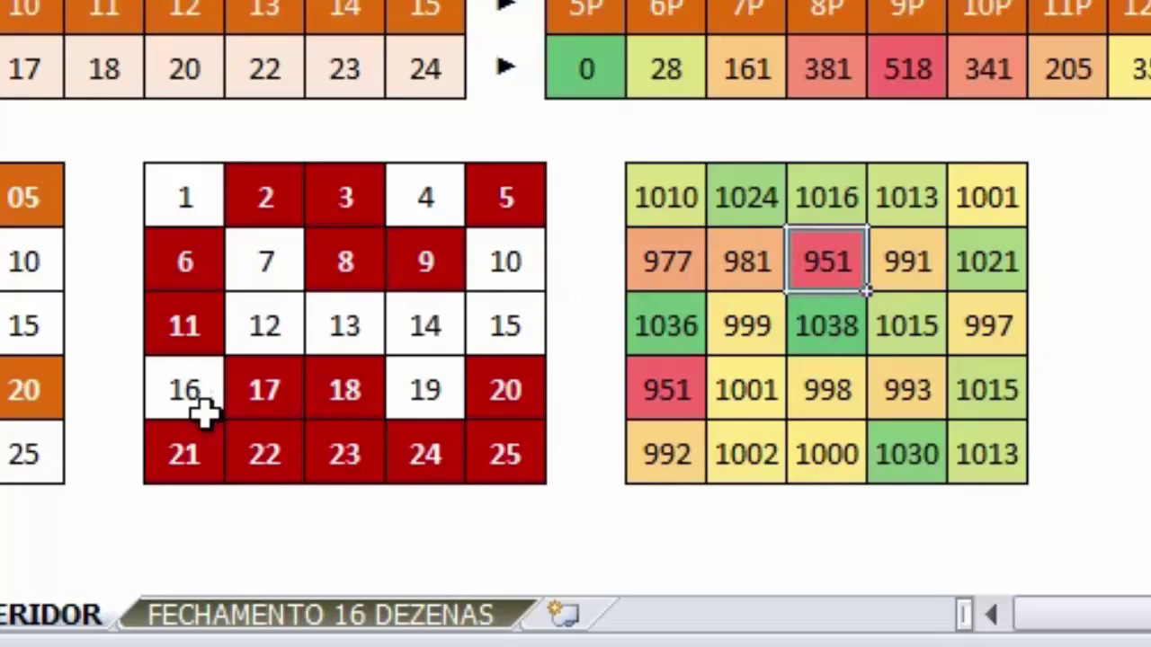
{"action": "left_click", "coordinate": [194, 385]}
{"action": "left_click", "coordinate": [674, 386]}
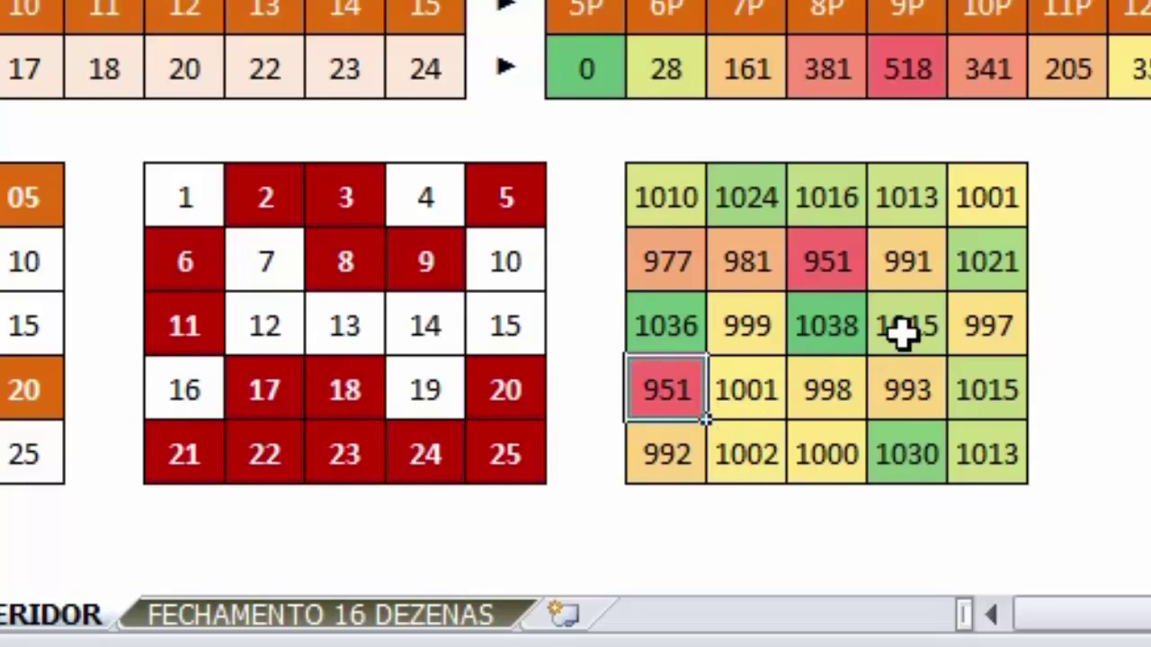
{"action": "left_click", "coordinate": [833, 266]}
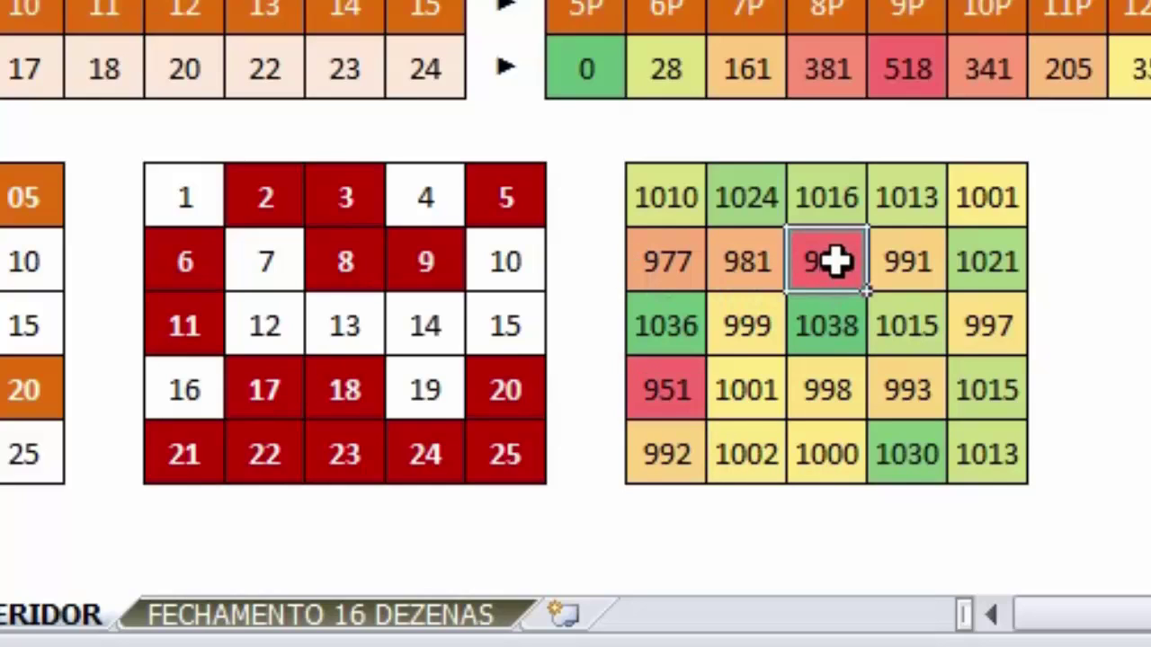
{"action": "left_click", "coordinate": [665, 402]}
{"action": "left_click", "coordinate": [836, 261]}
{"action": "left_click", "coordinate": [613, 432]}
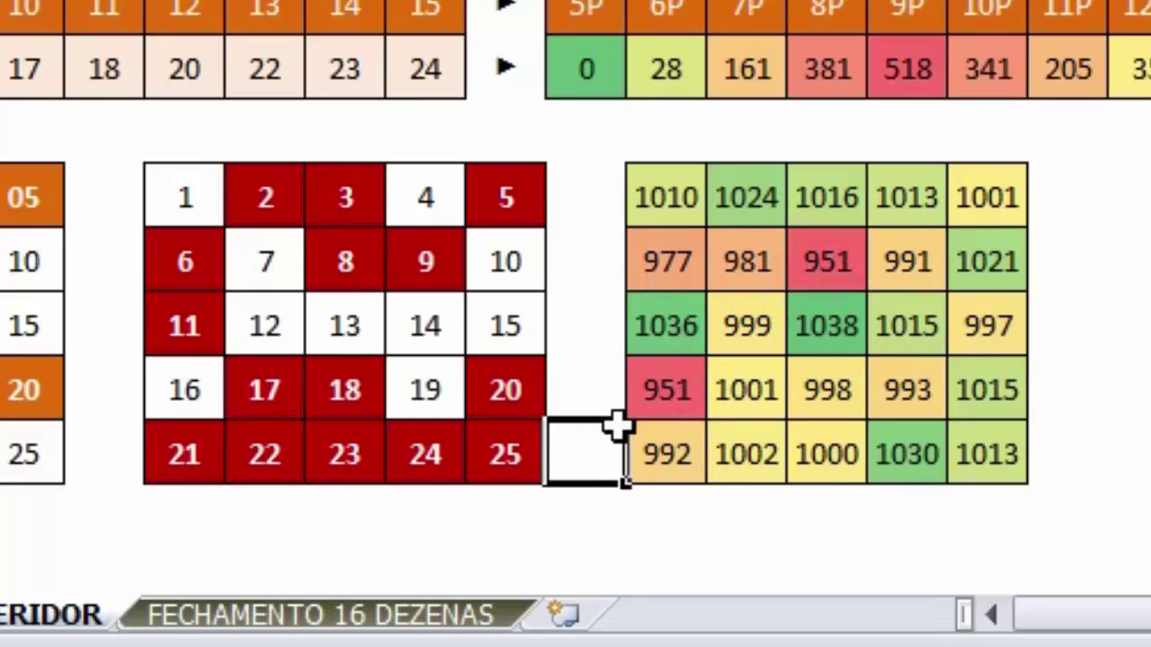
- Examine the darkest green cells of the frequency grid (1036, 1038 and 1030), and review the rest of the grid
{"action": "left_click", "coordinate": [820, 328]}
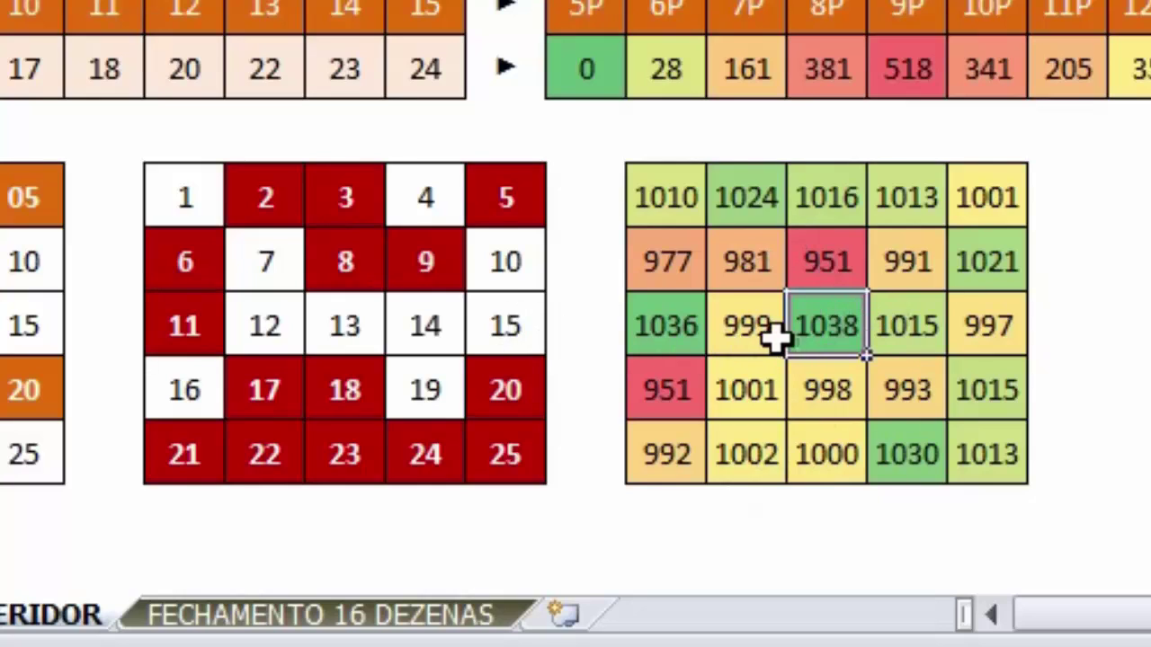
{"action": "left_click", "coordinate": [668, 324]}
{"action": "left_click", "coordinate": [909, 456]}
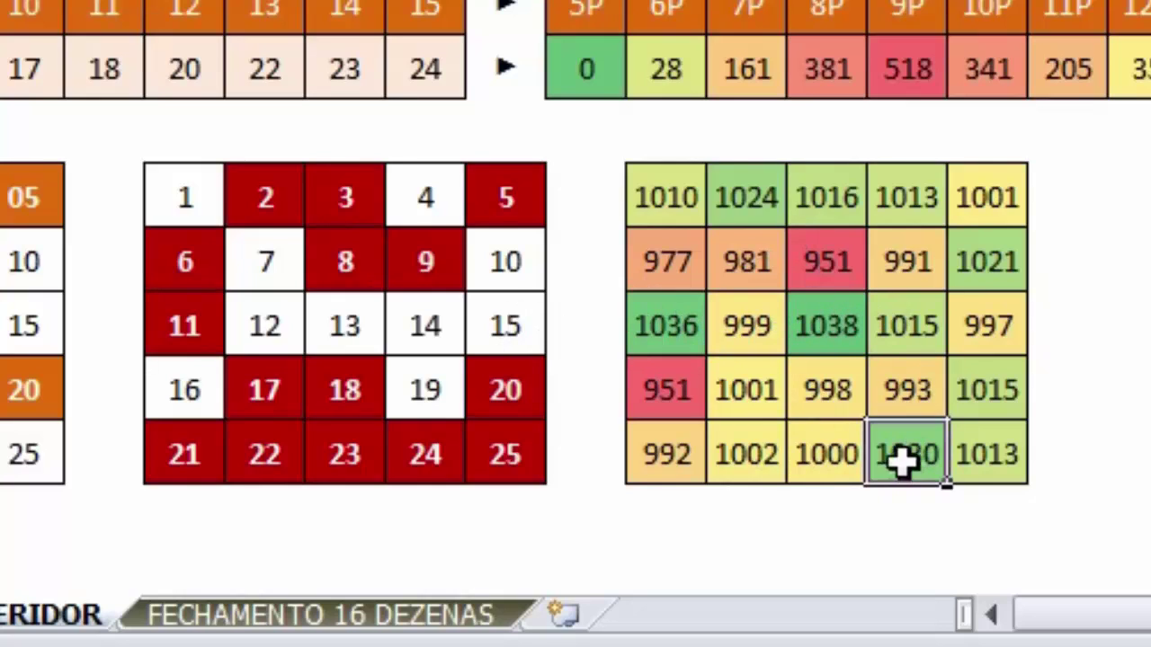
{"action": "left_click", "coordinate": [803, 340]}
{"action": "left_click", "coordinate": [638, 324]}
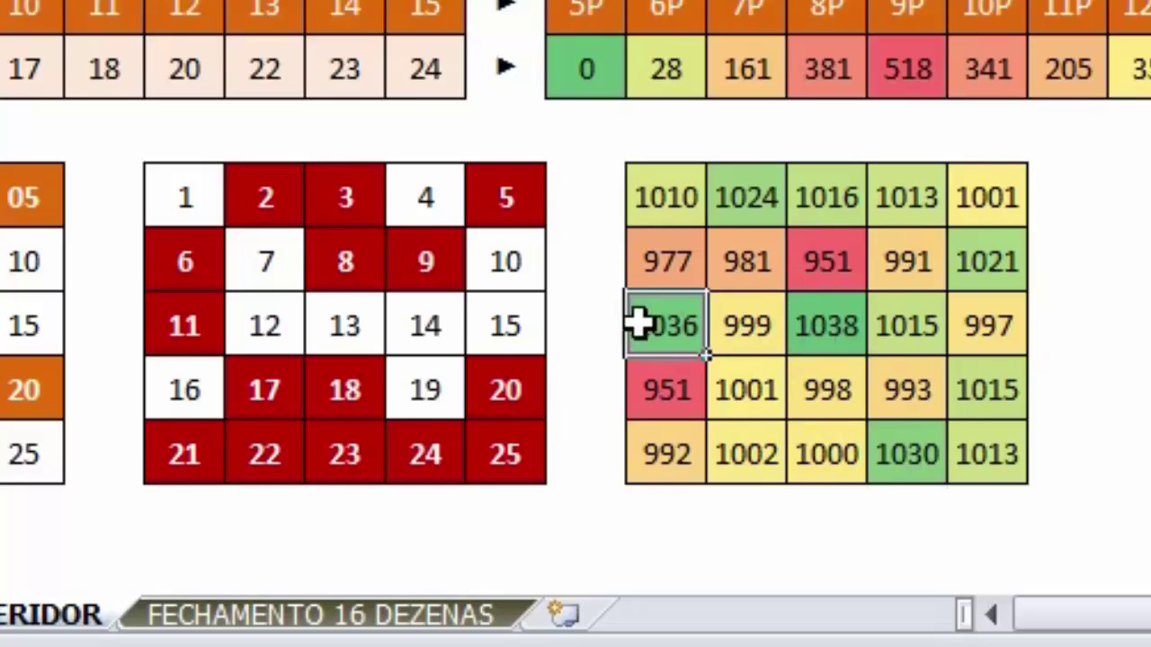
{"action": "left_click", "coordinate": [814, 316], "text": "ctrl"}
{"action": "left_click", "coordinate": [908, 468], "text": "ctrl"}
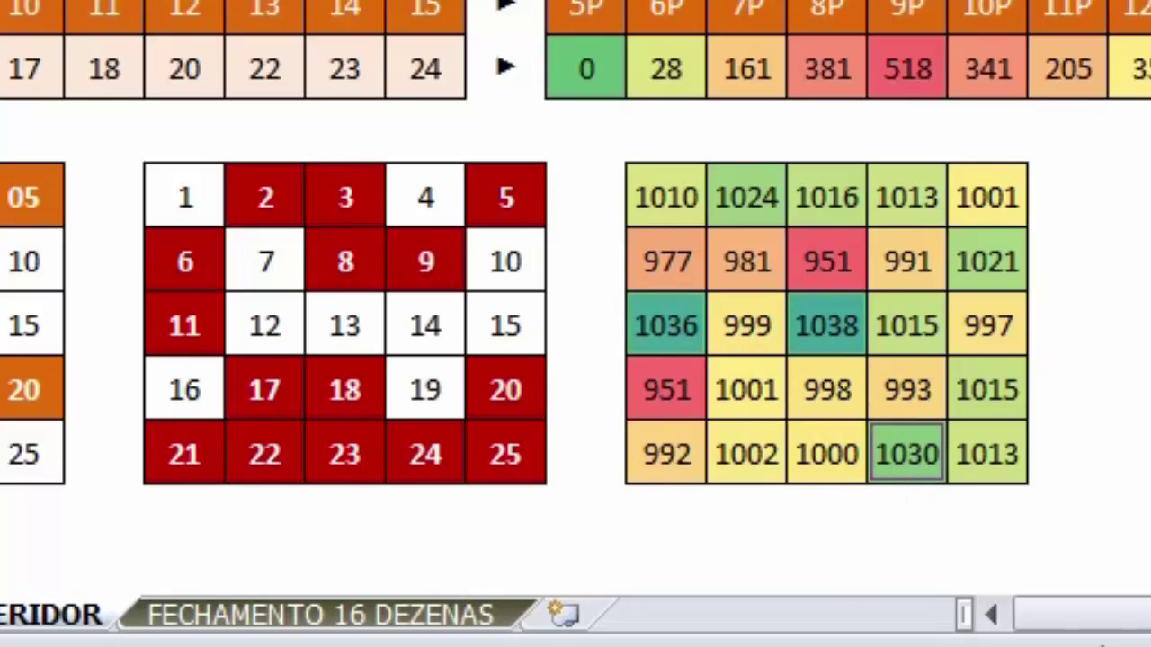
{"action": "left_click", "coordinate": [998, 389]}
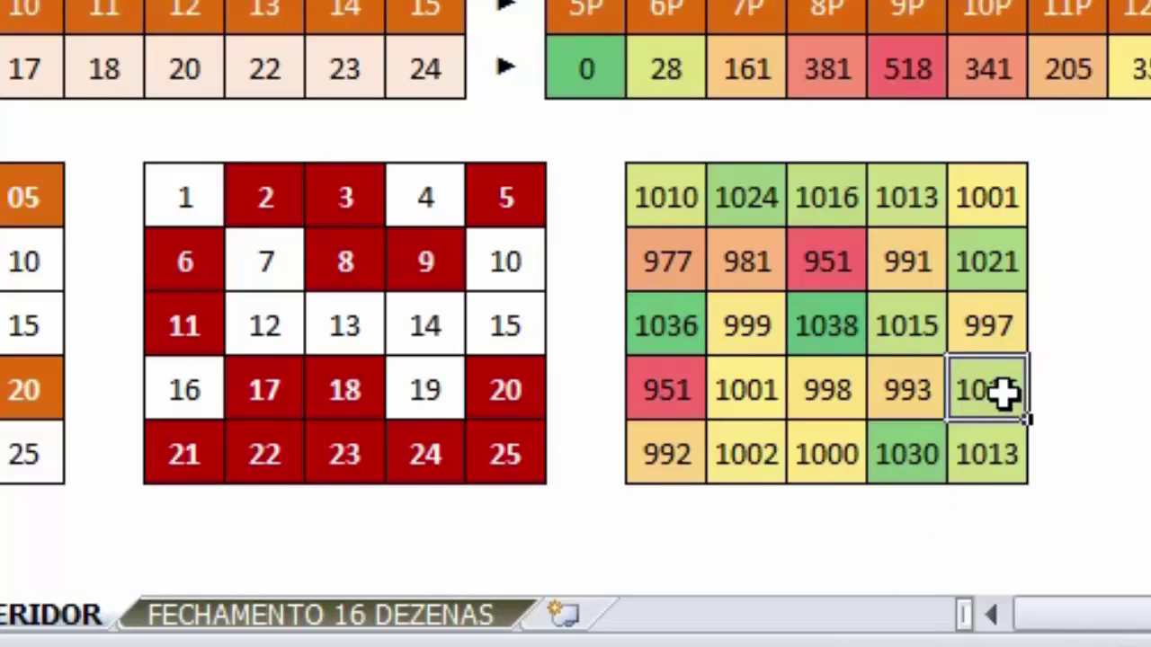
{"action": "left_click_drag", "start_coordinate": [667, 196], "coordinate": [778, 467]}
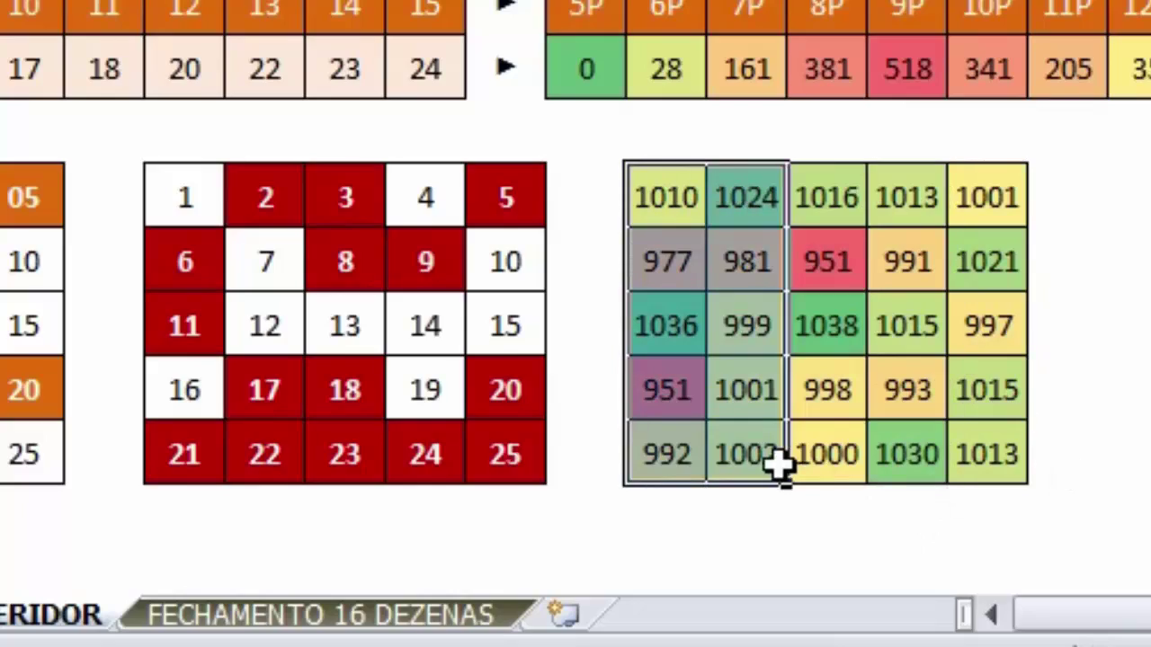
{"action": "left_click", "coordinate": [773, 459]}
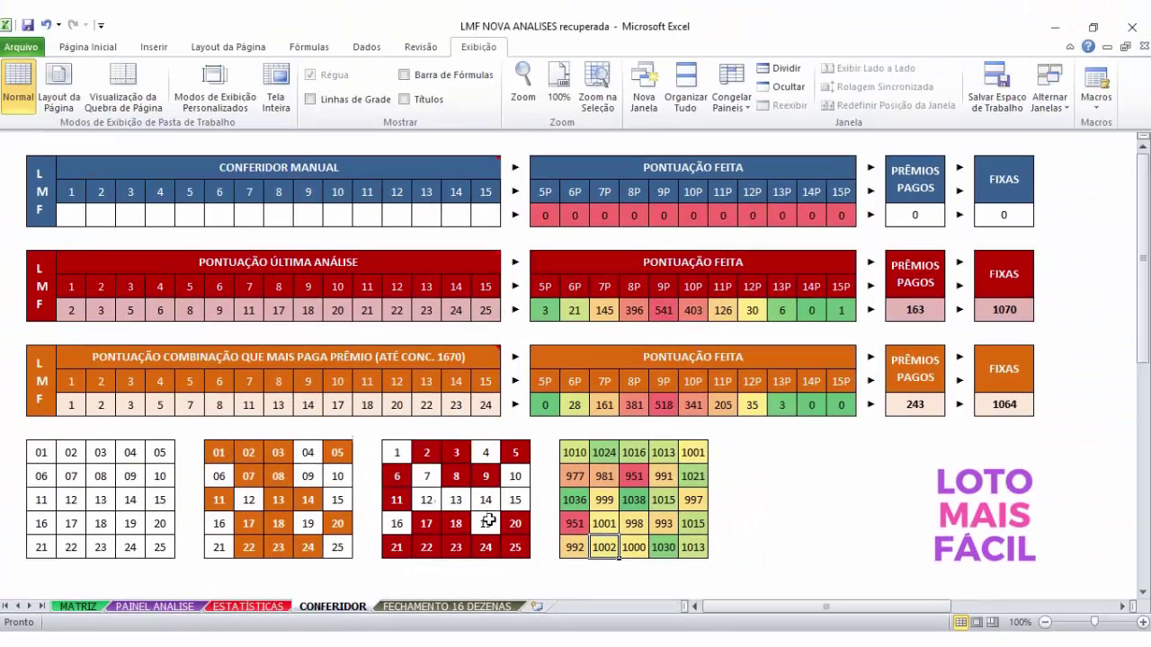
- Open the FECHAMENTO 16 DEZENAS sheet and examine the row of 16 chosen numbers and the games J01 to J16
{"action": "left_click", "coordinate": [420, 606]}
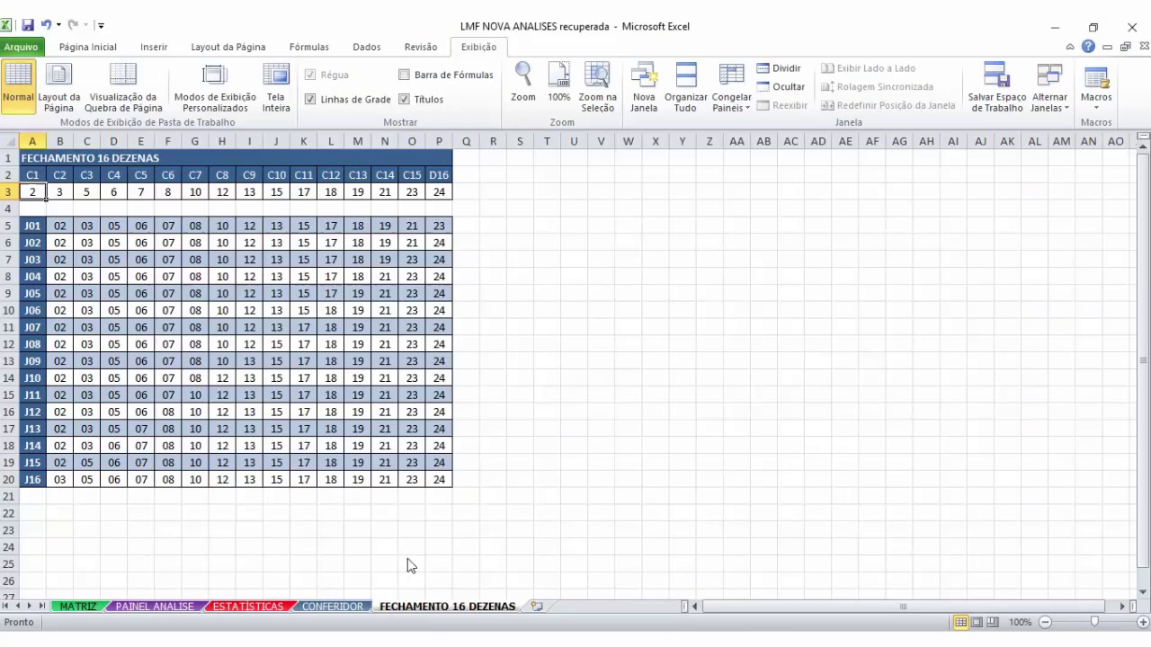
{"action": "left_click", "coordinate": [470, 257]}
{"action": "left_click_drag", "start_coordinate": [36, 190], "coordinate": [438, 190]}
{"action": "left_click", "coordinate": [538, 299]}
{"action": "left_click_drag", "start_coordinate": [59, 226], "coordinate": [440, 480]}
{"action": "left_click", "coordinate": [440, 480]}
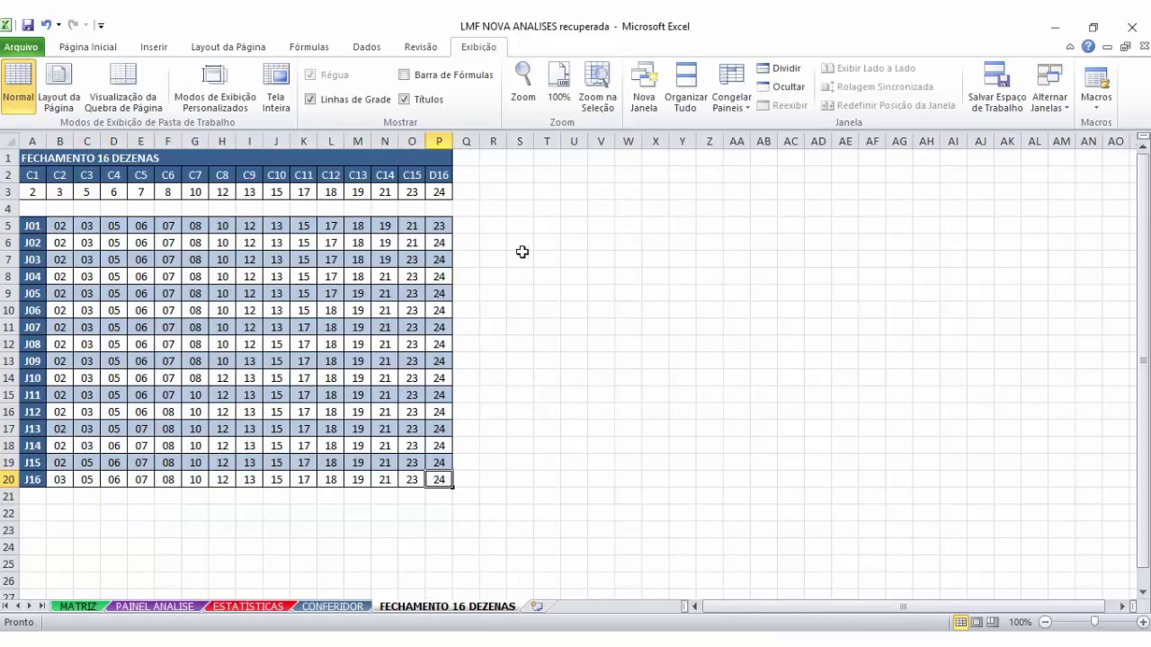
{"action": "left_click_drag", "start_coordinate": [30, 192], "coordinate": [430, 191]}
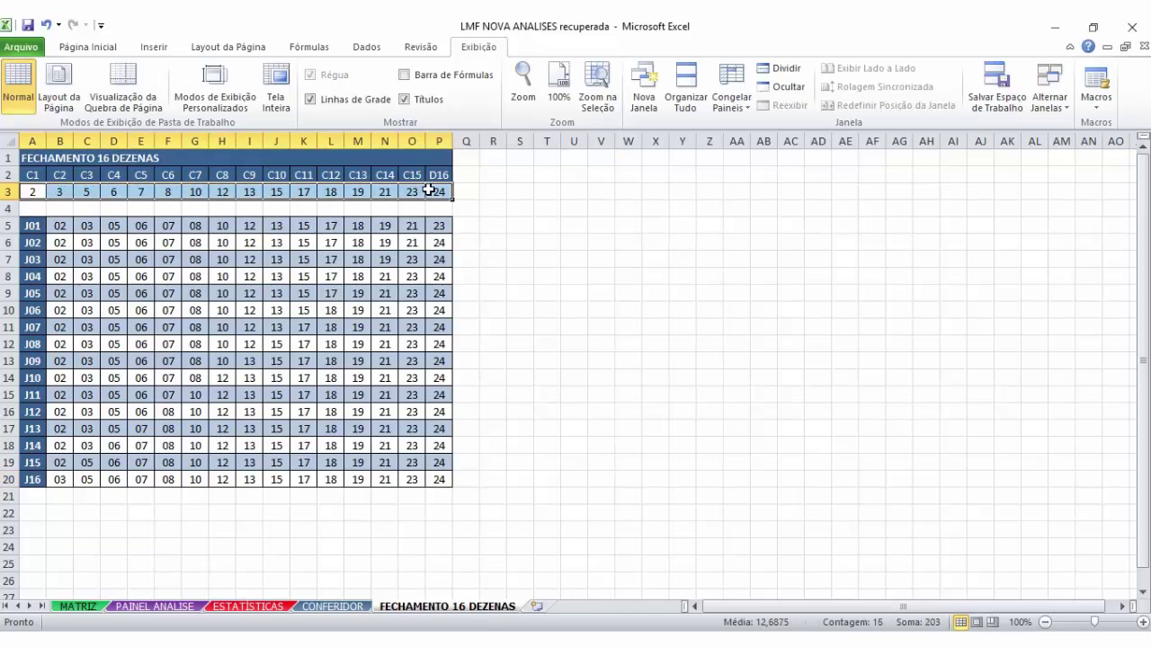
{"action": "left_click", "coordinate": [491, 205]}
- Insert four blank rows above the FECHAMENTO 16 DEZENAS title and select the empty range T7:U26 beside the table
{"action": "left_click", "coordinate": [9, 157]}
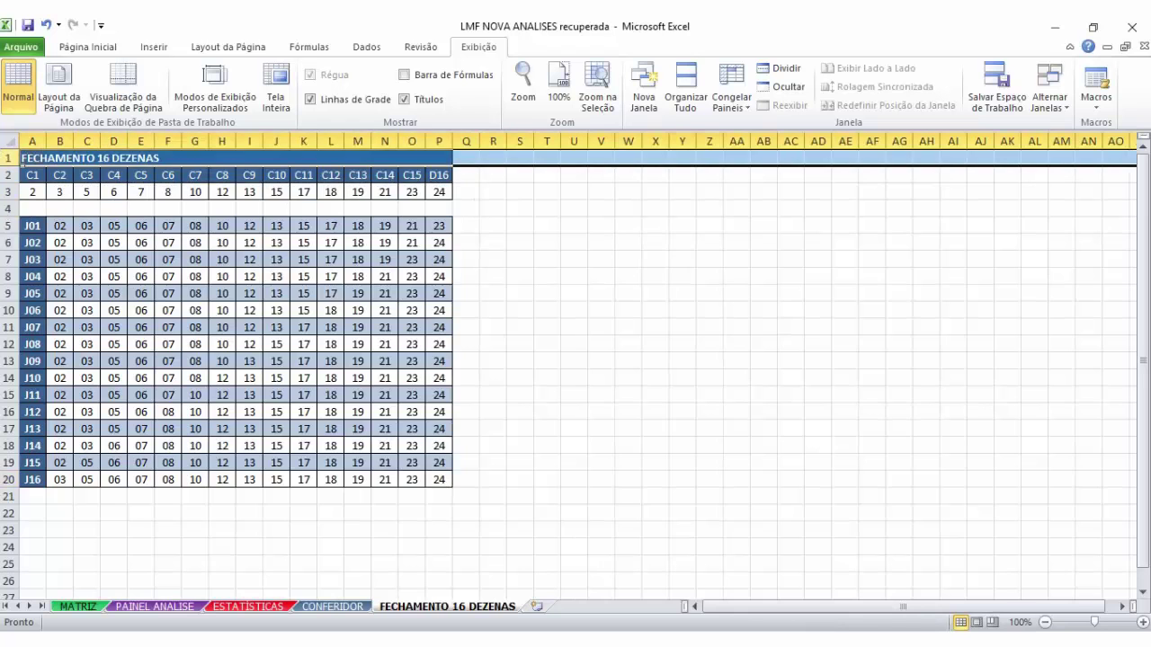
{"action": "key", "text": "ctrl+plus"}
{"action": "key", "text": "ctrl+plus"}
{"action": "key", "text": "ctrl+plus"}
{"action": "key", "text": "ctrl+plus"}
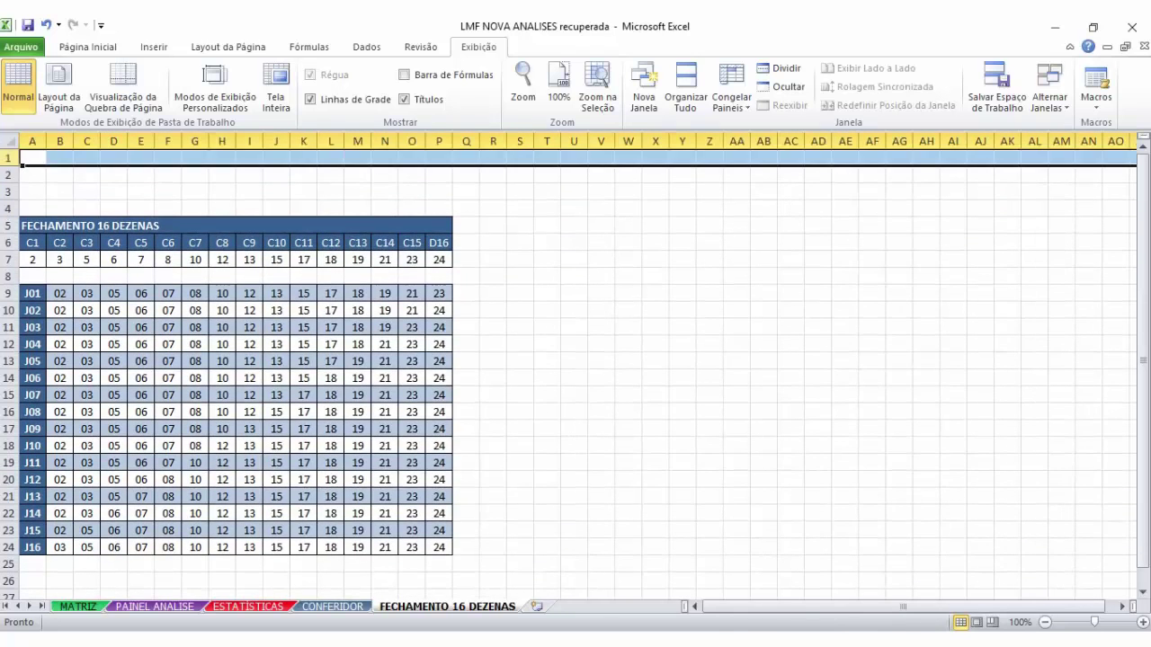
{"action": "left_click_drag", "start_coordinate": [547, 260], "coordinate": [575, 583]}
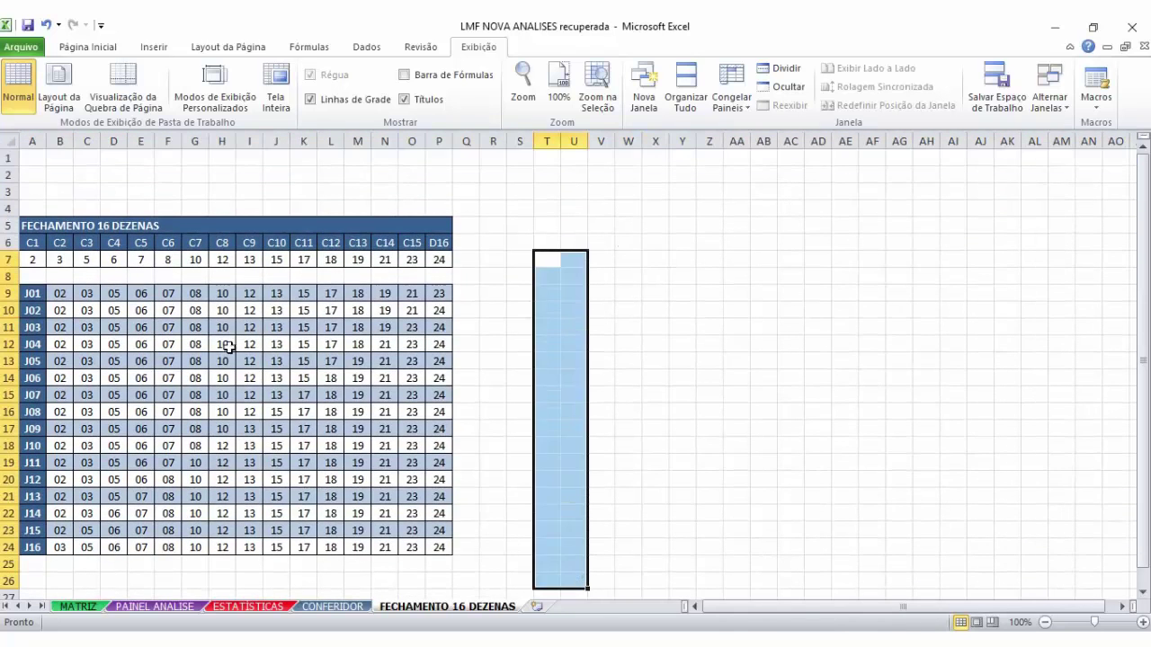
- Deselect the empty range beside the table and make A1 the active cell of the FECHAMENTO 16 DEZENAS sheet
{"action": "left_click", "coordinate": [490, 360]}
{"action": "left_click", "coordinate": [526, 288]}
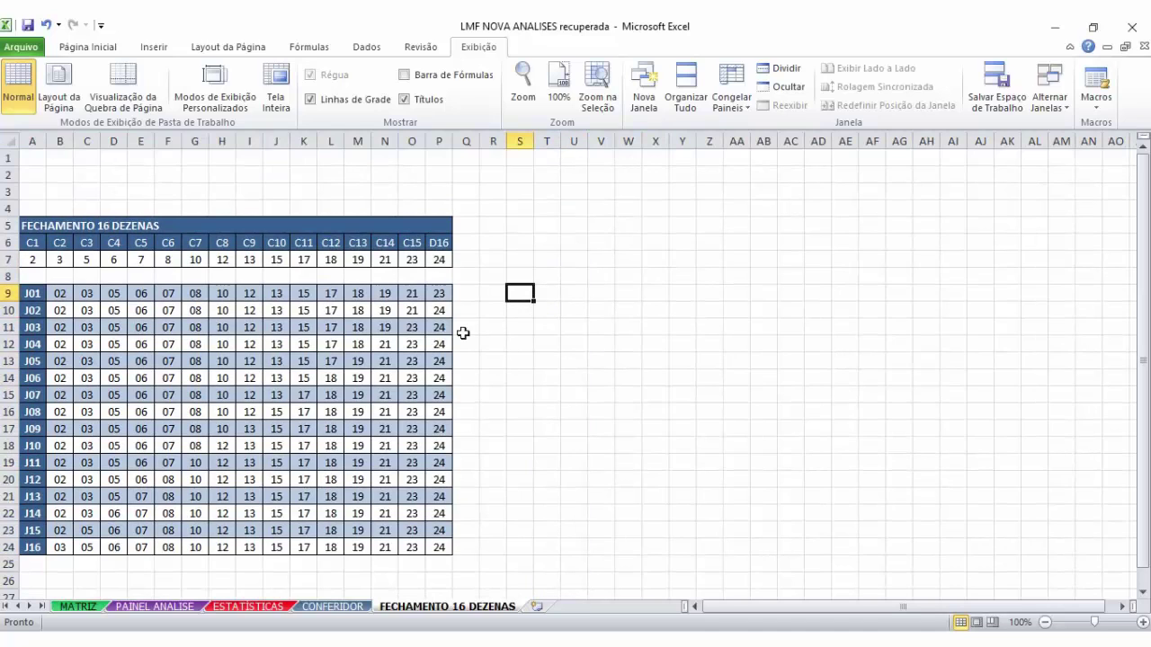
{"action": "left_click", "coordinate": [45, 160]}
{"action": "left_click", "coordinate": [43, 160]}
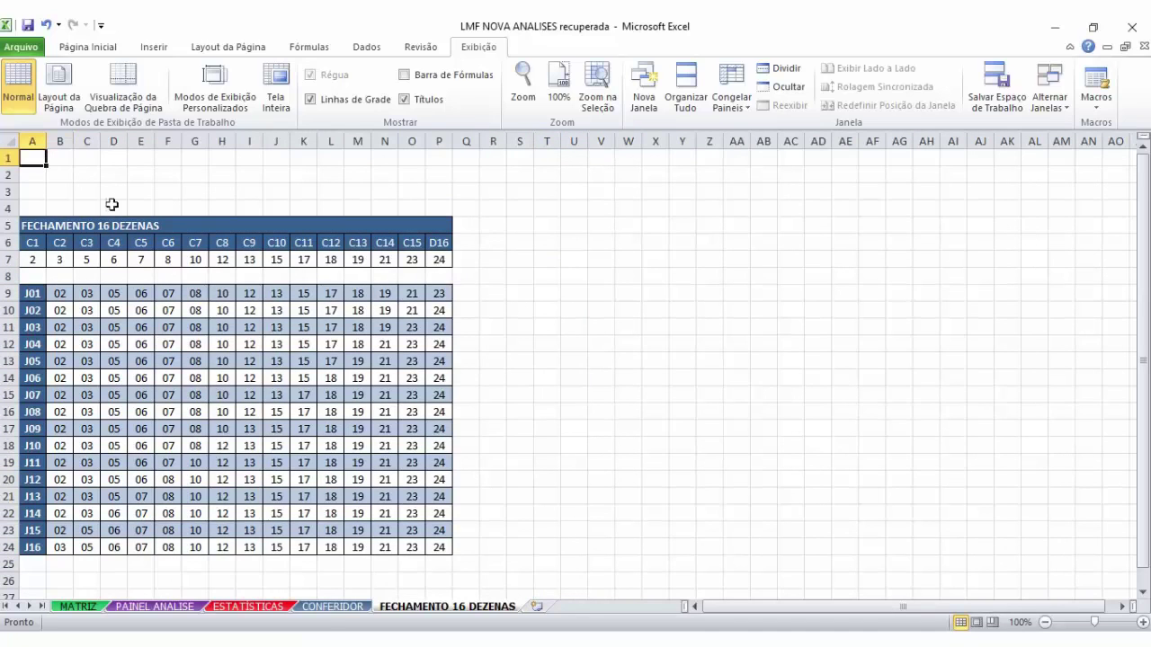
- Review the CONFERIDOR, ESTATÍSTICAS, MATRIZ, PAINEL ANALISE and FECHAMENTO 16 DEZENAS sheets, then return to CONFERIDOR
{"action": "left_click", "coordinate": [335, 607]}
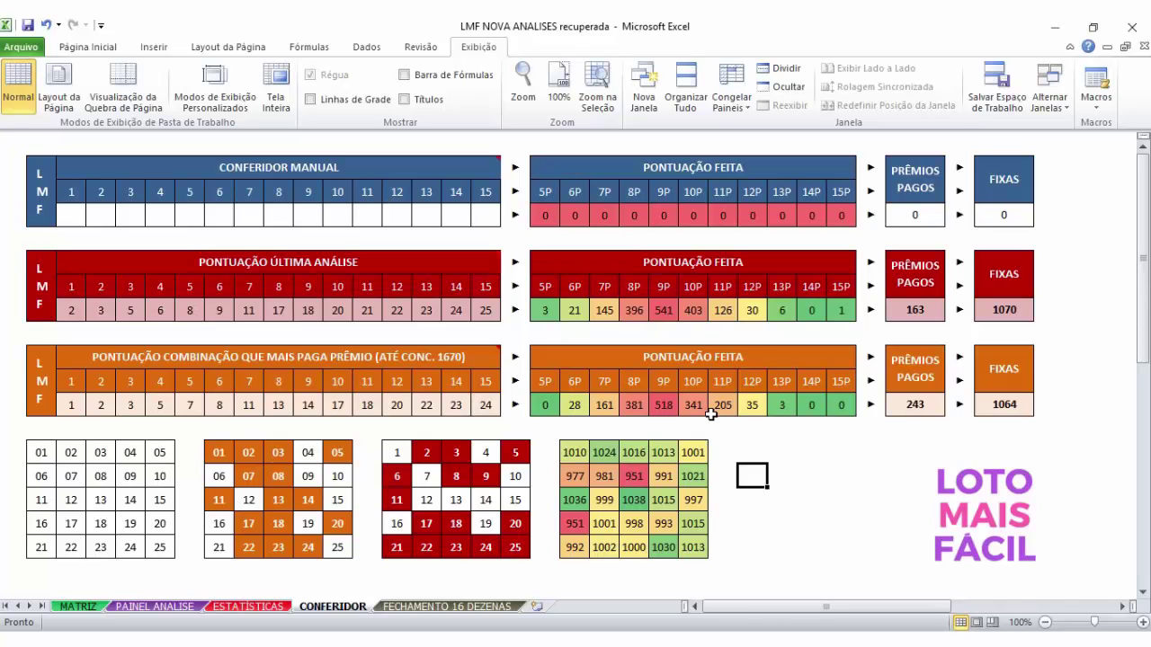
{"action": "left_click_drag", "start_coordinate": [760, 470], "coordinate": [760, 447]}
{"action": "left_click", "coordinate": [250, 607]}
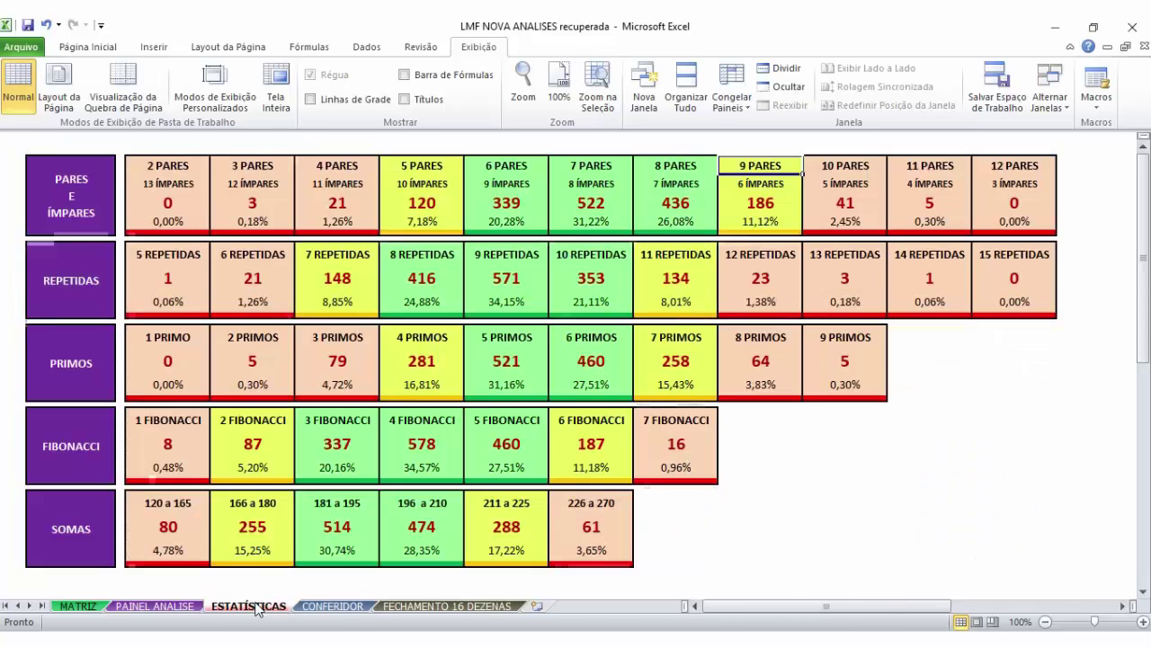
{"action": "left_click", "coordinate": [189, 607]}
{"action": "left_click", "coordinate": [100, 607]}
{"action": "left_click", "coordinate": [155, 607]}
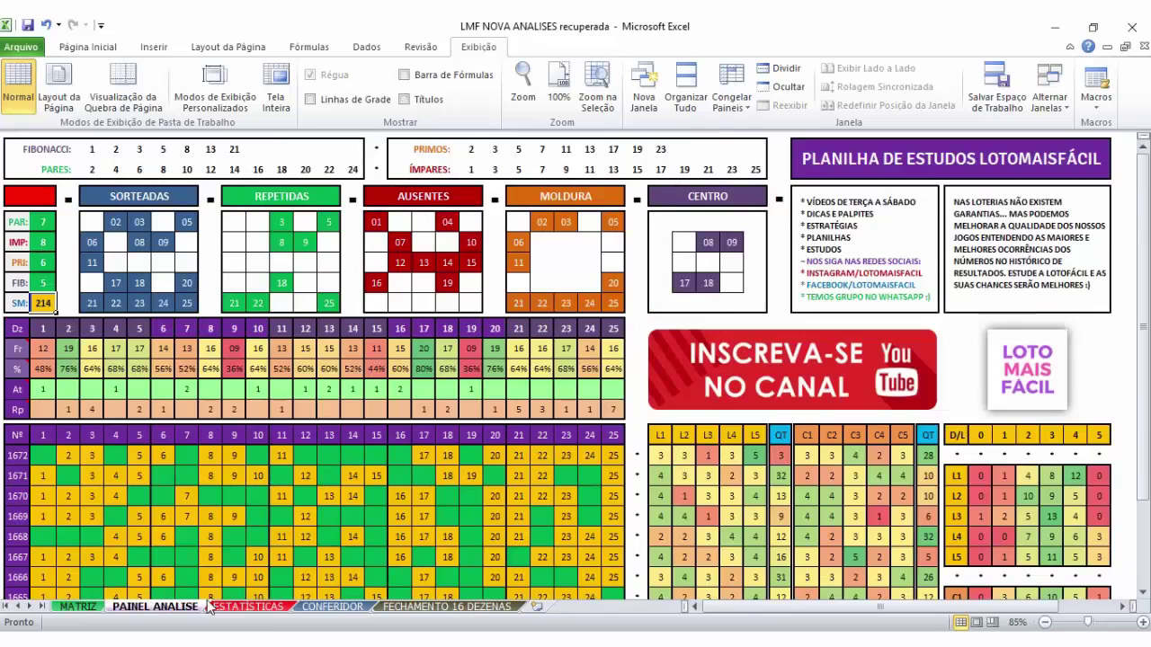
{"action": "left_click", "coordinate": [248, 607]}
{"action": "left_click", "coordinate": [332, 607]}
{"action": "left_click", "coordinate": [448, 607]}
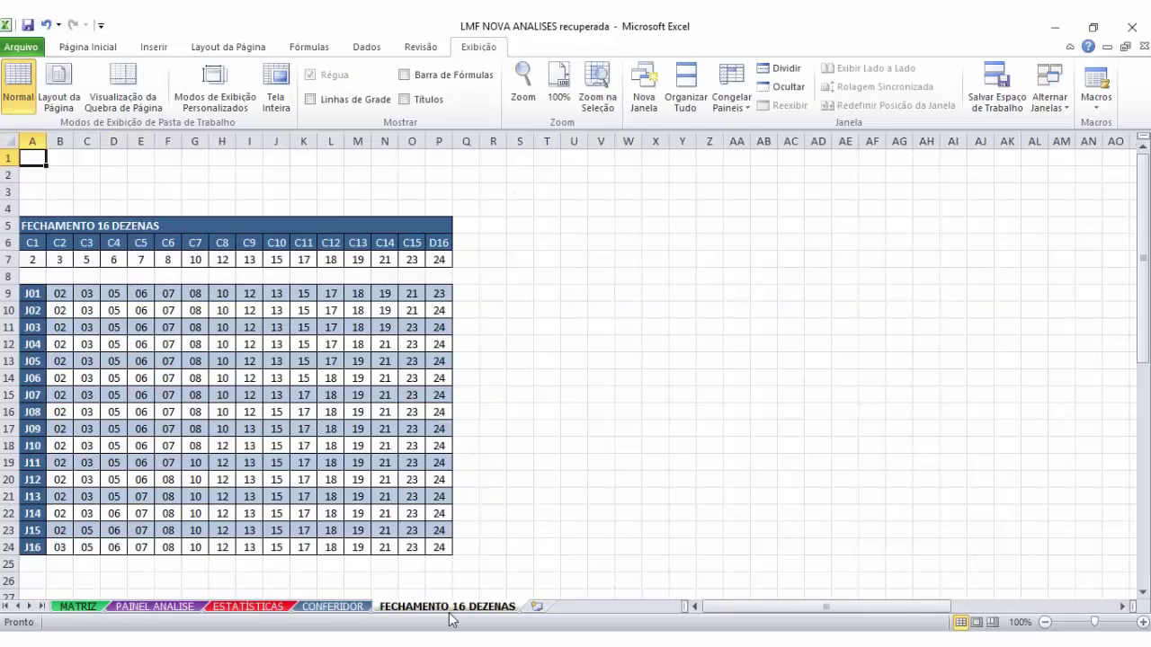
{"action": "left_click", "coordinate": [342, 610]}
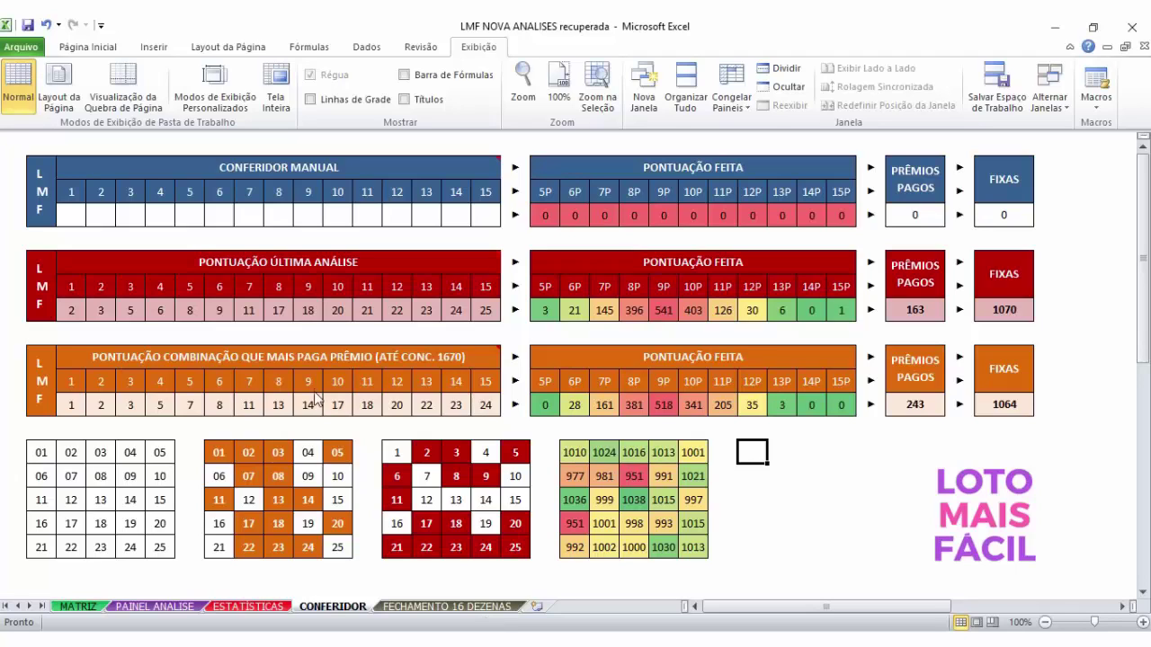
{"action": "left_click_drag", "start_coordinate": [14, 141], "coordinate": [24, 393]}
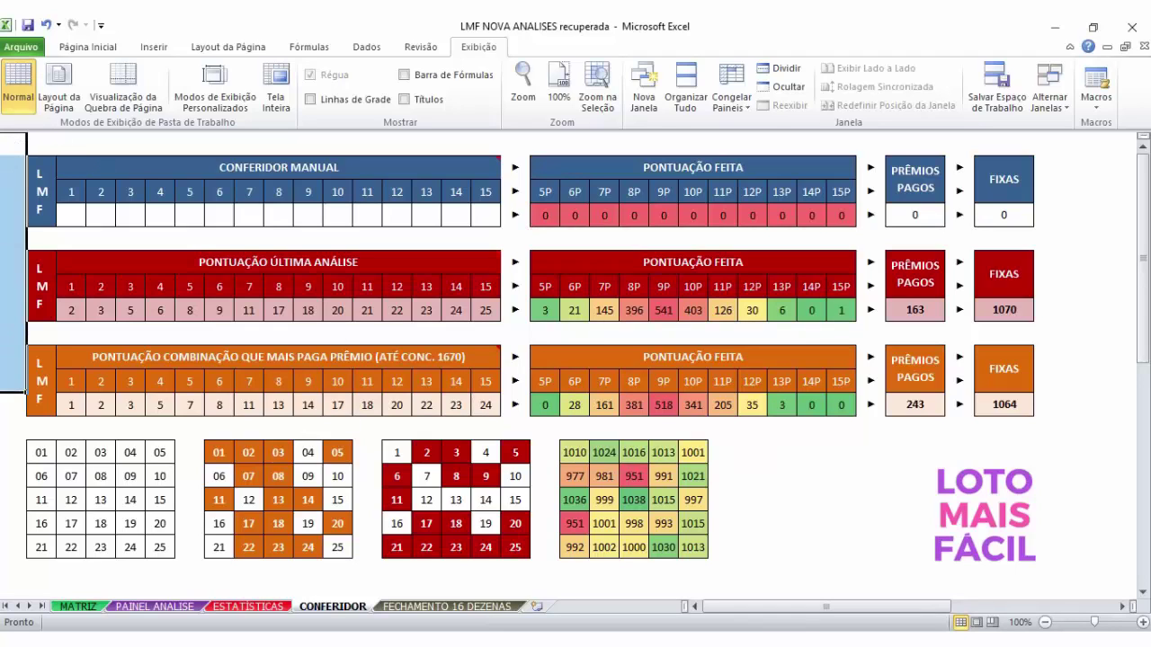
{"action": "left_click_drag", "start_coordinate": [12, 142], "coordinate": [1089, 450]}
{"action": "left_click", "coordinate": [1049, 145]}
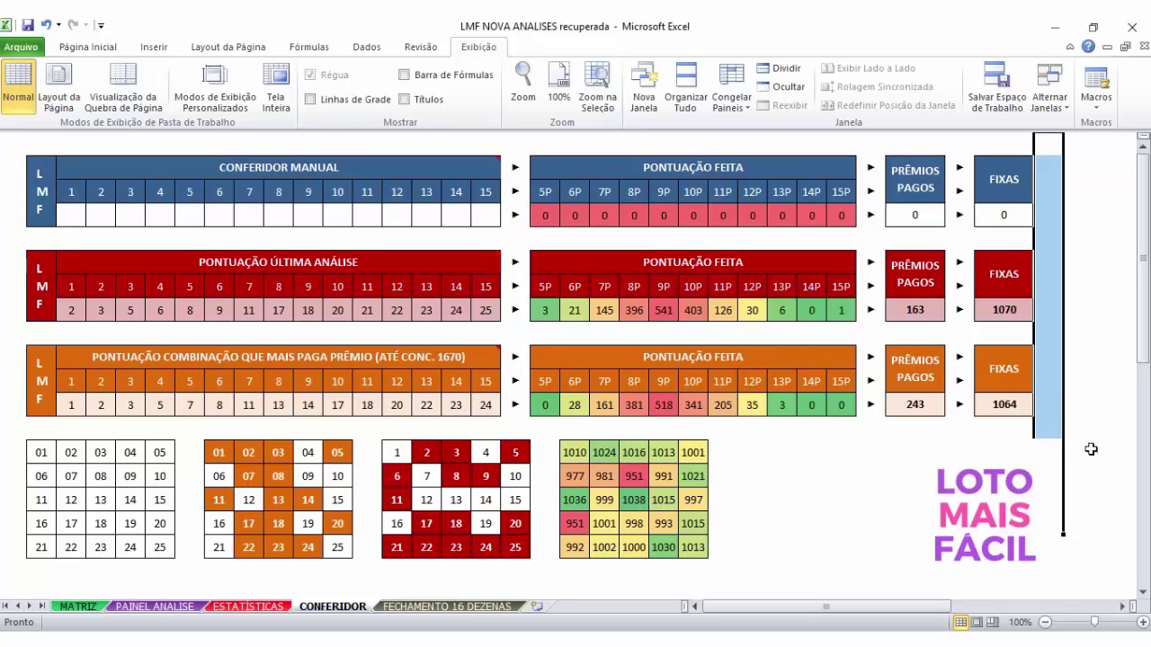
{"action": "left_click", "coordinate": [1084, 451]}
{"action": "left_click_drag", "start_coordinate": [1083, 146], "coordinate": [1086, 319]}
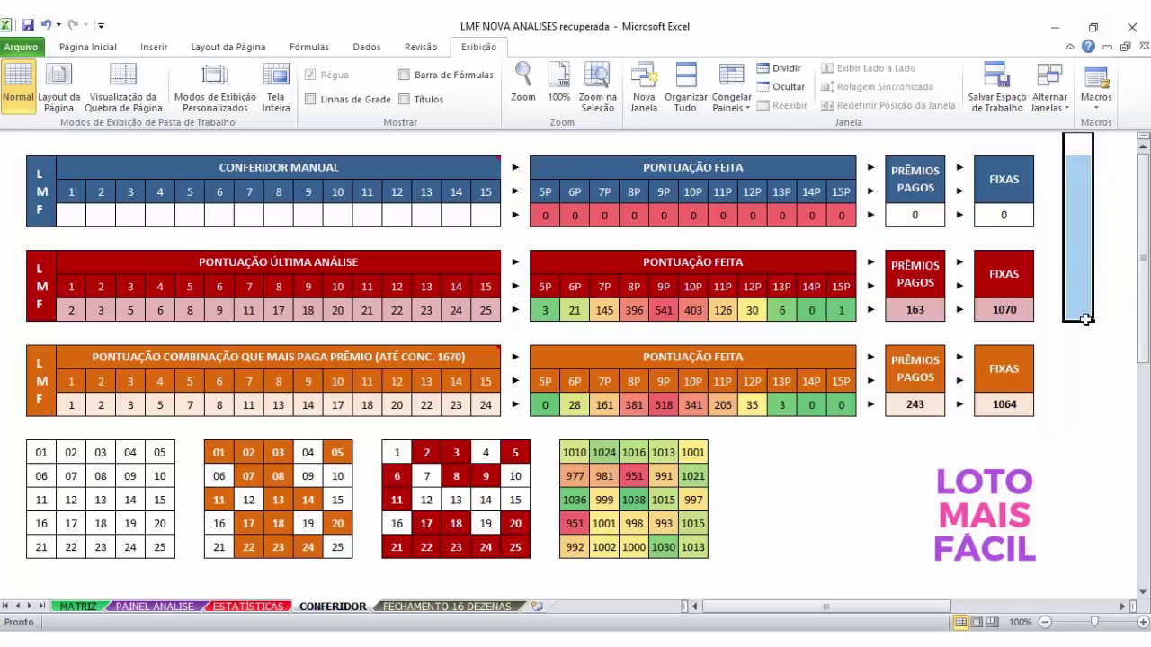
{"action": "left_click_drag", "start_coordinate": [1079, 144], "coordinate": [7, 455]}
{"action": "left_click", "coordinate": [6, 150]}
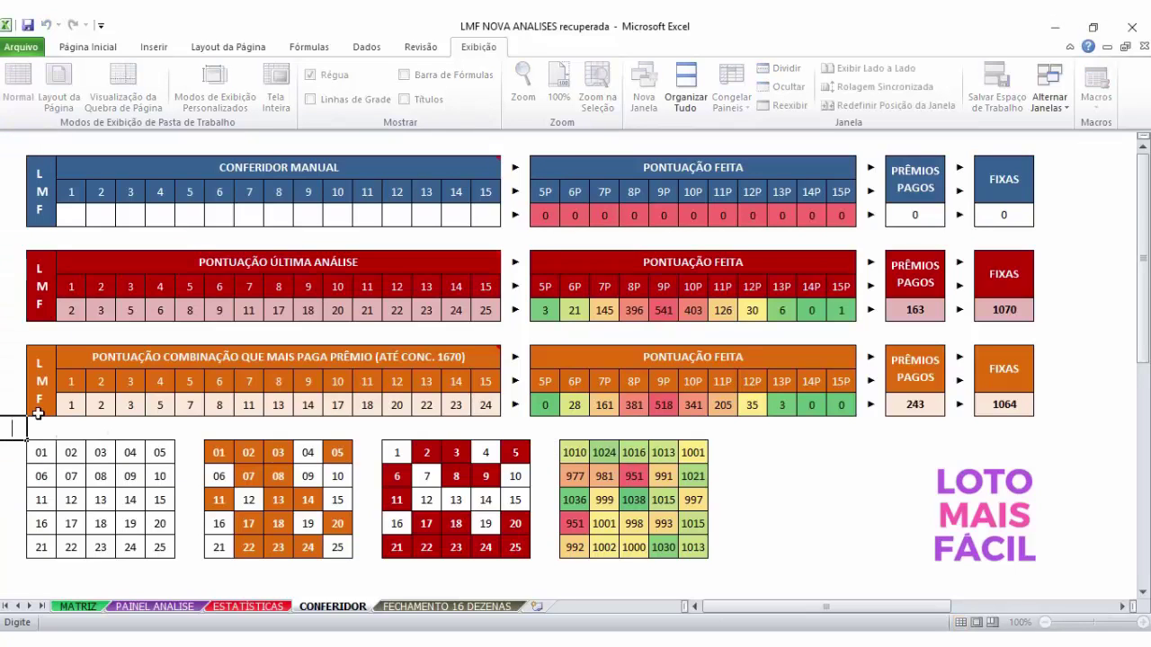
{"action": "left_click", "coordinate": [7, 341]}
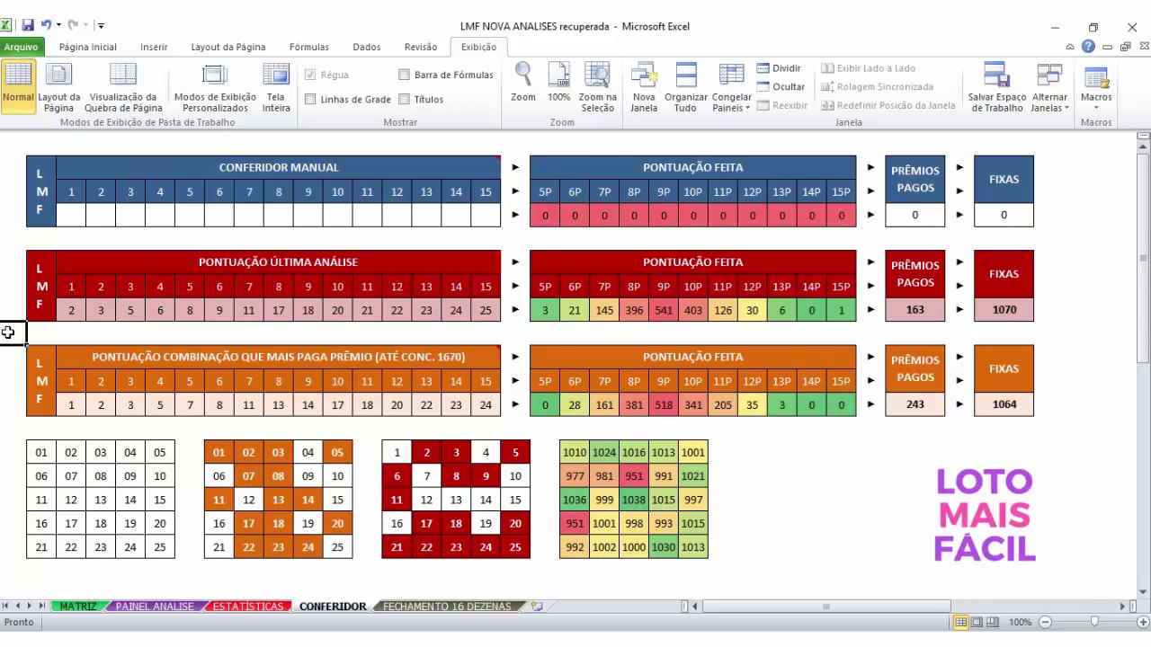
- Open the MATRIZ sheet and examine the row of numbers listed directly below contest 1672, from column 1 to column 21
{"action": "left_click", "coordinate": [77, 606]}
{"action": "left_click_drag", "start_coordinate": [1052, 400], "coordinate": [817, 398]}
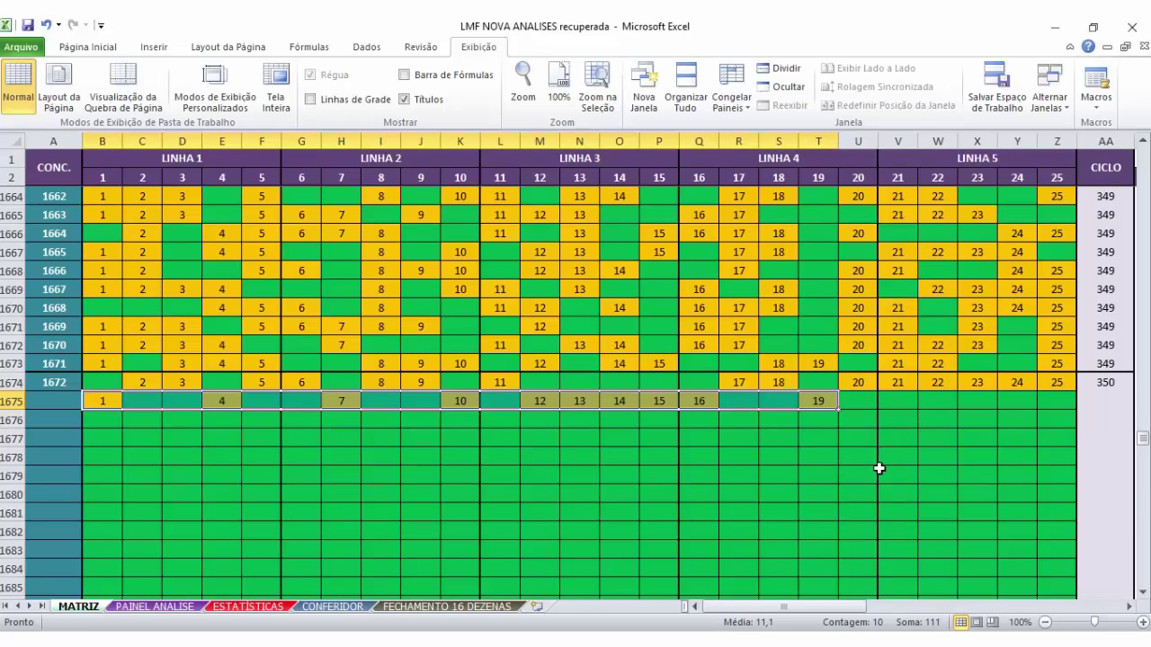
{"action": "left_click", "coordinate": [647, 431]}
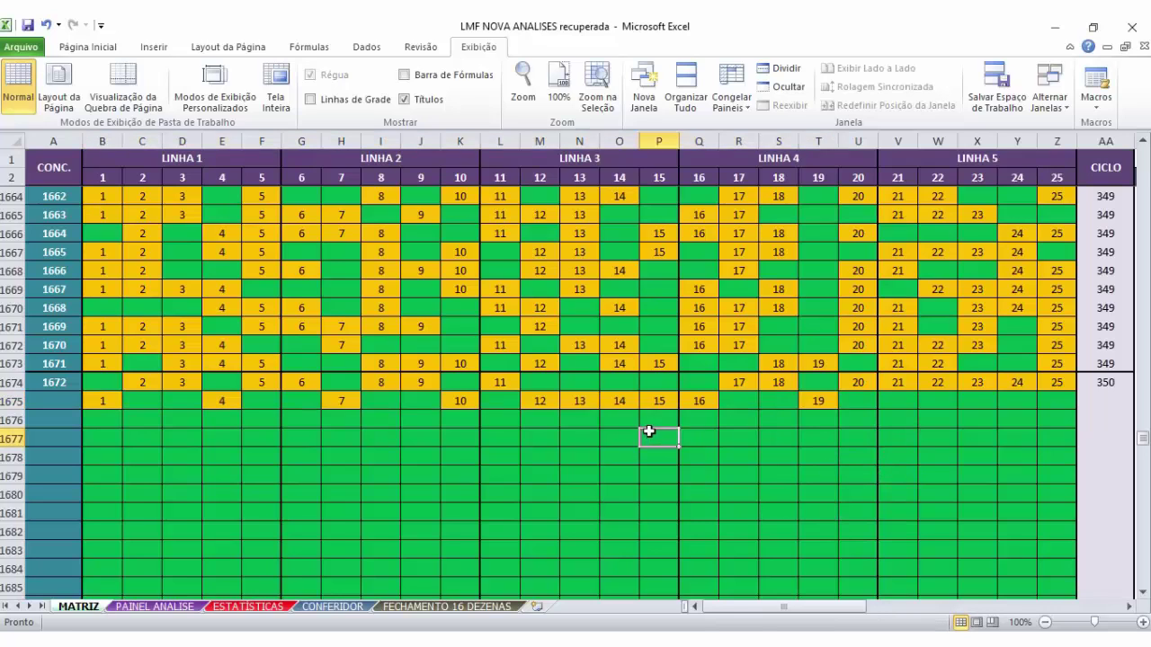
{"action": "left_click_drag", "start_coordinate": [819, 400], "coordinate": [107, 399]}
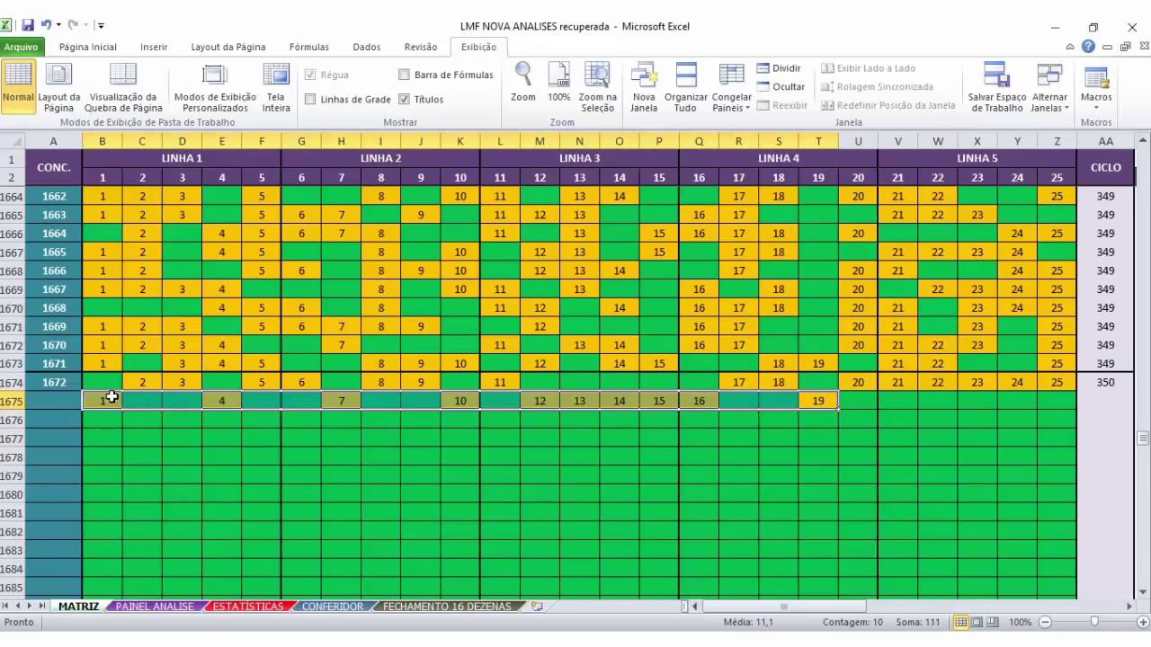
{"action": "left_click", "coordinate": [262, 432]}
{"action": "left_click", "coordinate": [419, 419]}
{"action": "left_click", "coordinate": [617, 436]}
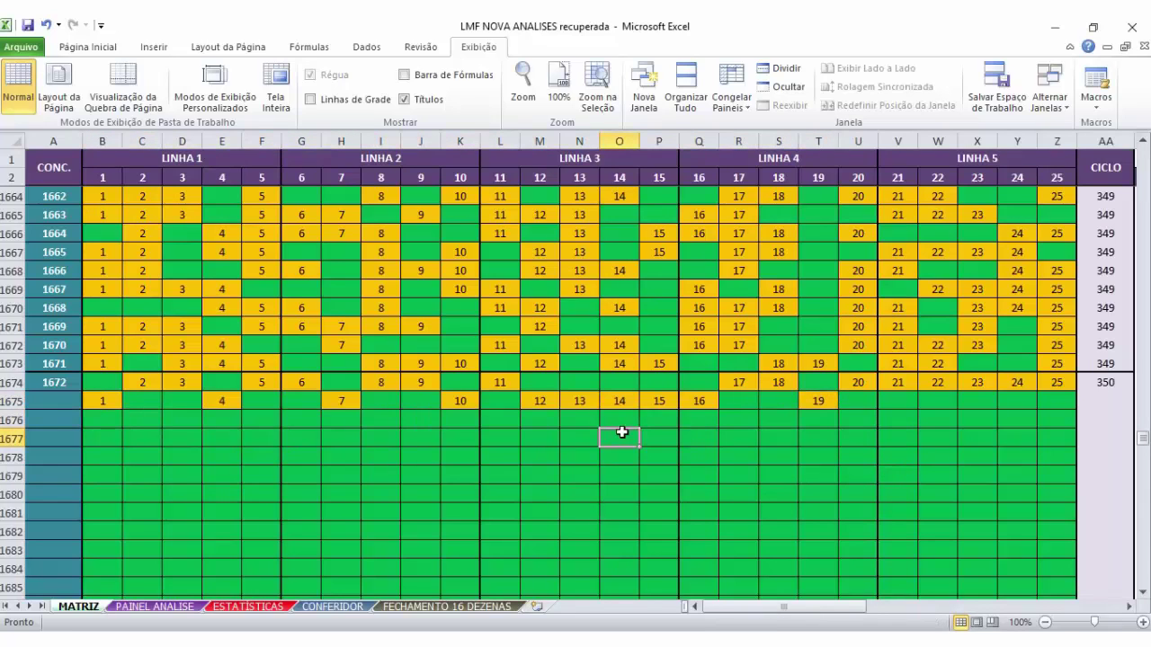
{"action": "mouse_move", "coordinate": [899, 400]}
{"action": "left_mouse_down"}
{"action": "mouse_move", "coordinate": [1051, 399]}
{"action": "mouse_move", "coordinate": [915, 401]}
{"action": "left_mouse_up"}
{"action": "left_click", "coordinate": [910, 403]}
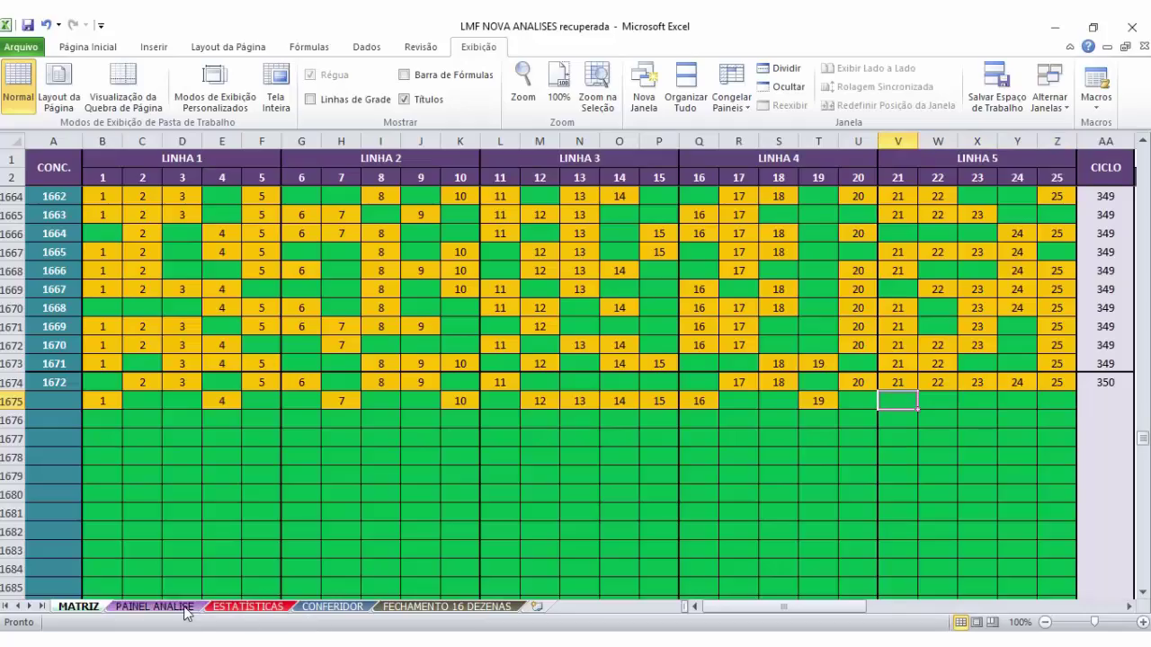
- Open the PAINEL ANALISE sheet and examine contest 1672's distribution across lines L1 to L5 with its QT value
{"action": "left_click", "coordinate": [154, 607]}
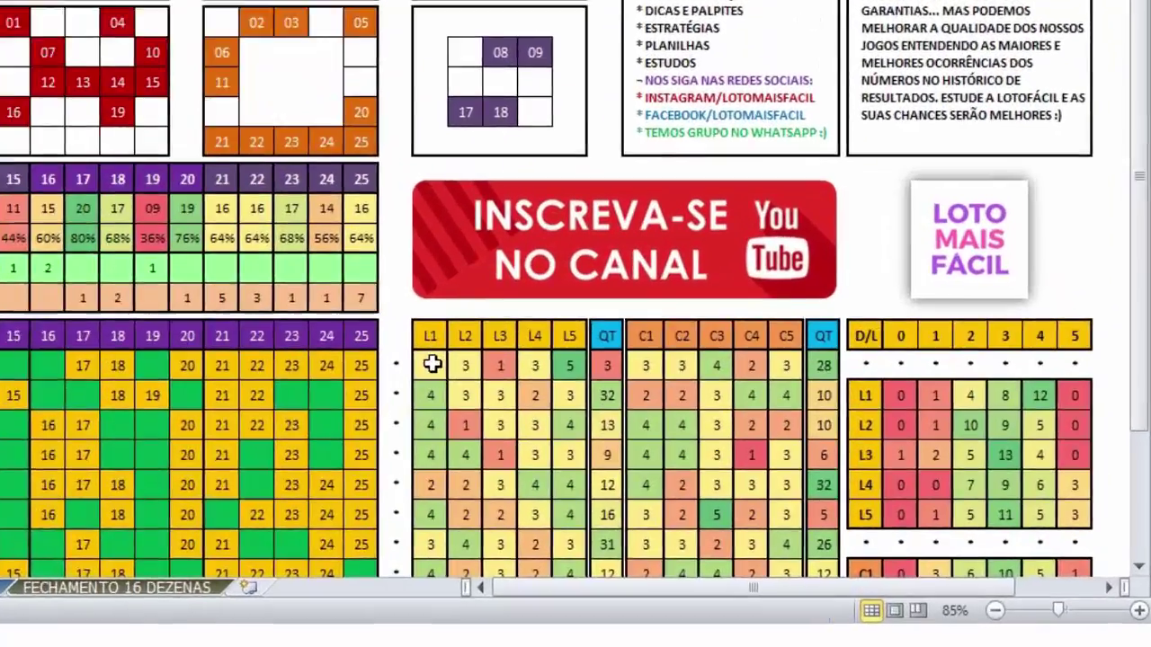
{"action": "left_click_drag", "start_coordinate": [433, 364], "coordinate": [576, 361]}
{"action": "left_click", "coordinate": [608, 365]}
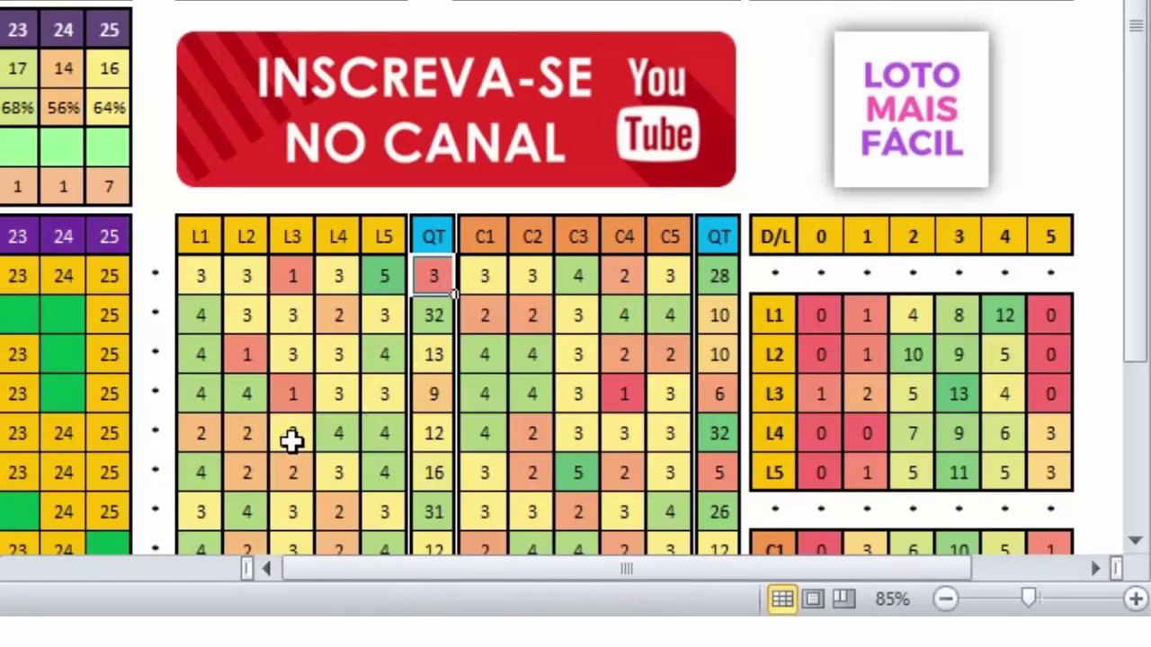
{"action": "left_click", "coordinate": [206, 278]}
{"action": "left_click", "coordinate": [236, 276]}
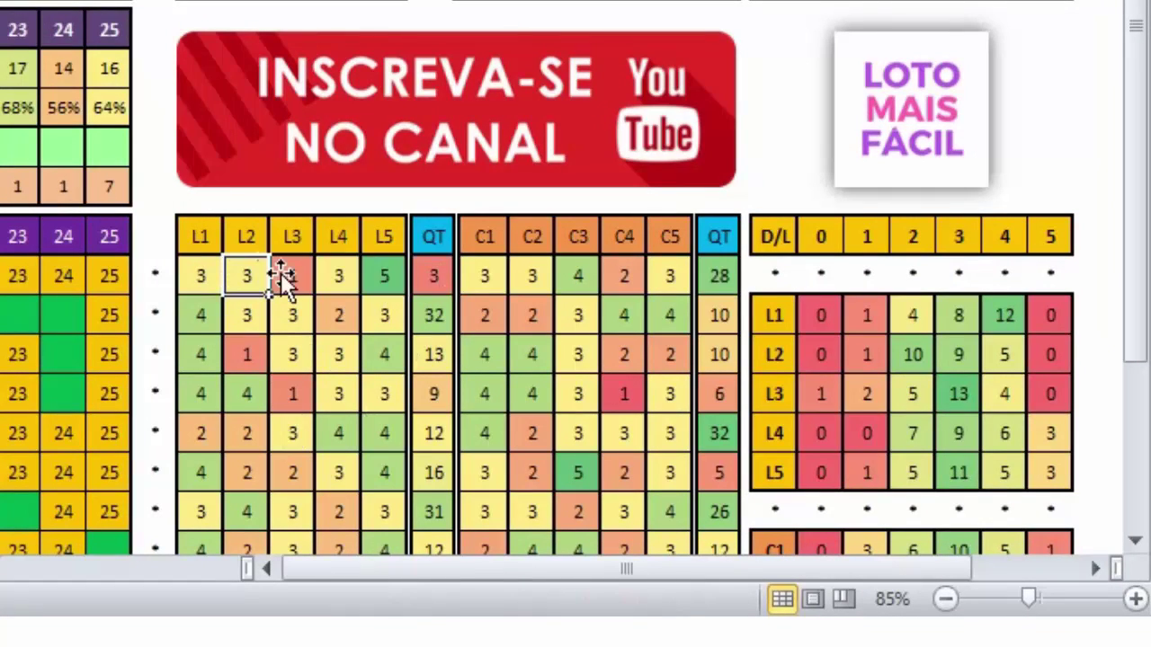
{"action": "left_click", "coordinate": [297, 273]}
{"action": "left_click", "coordinate": [346, 281]}
{"action": "left_click", "coordinate": [383, 281]}
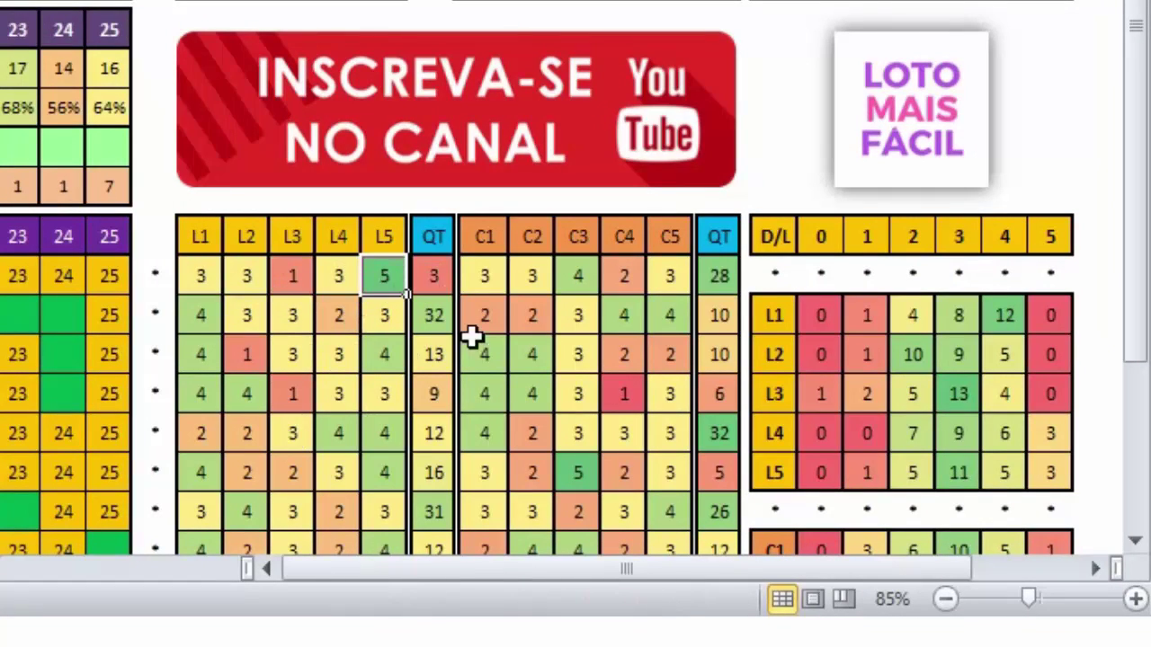
{"action": "left_click", "coordinate": [433, 279]}
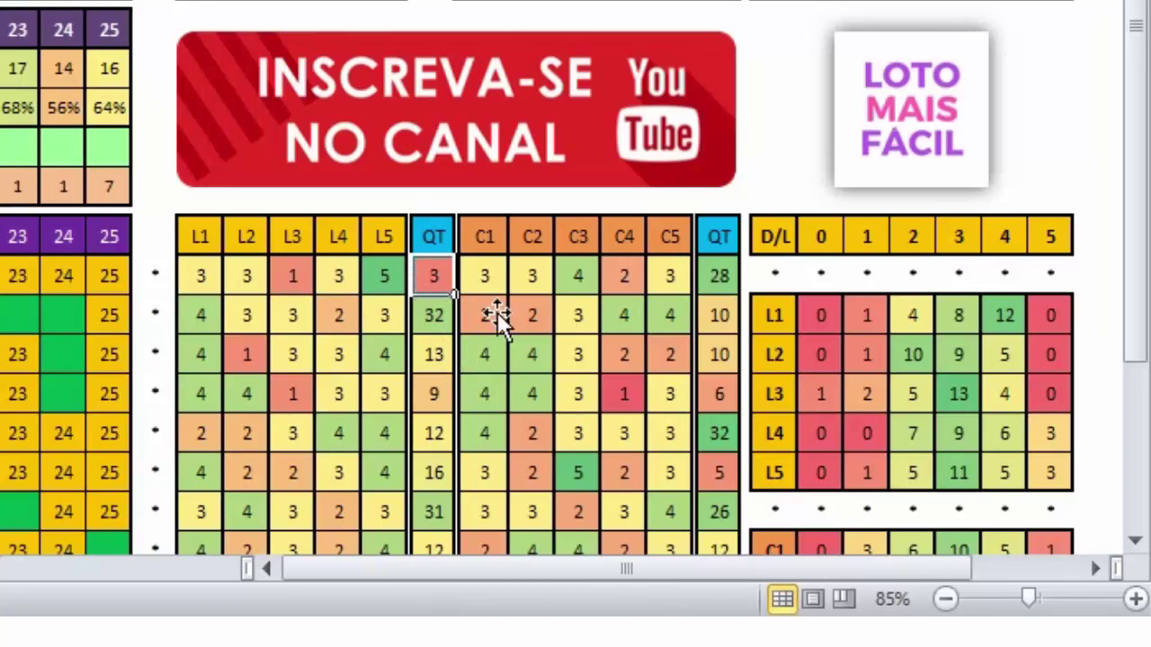
- Examine contest 1672's distribution across columns C1 to C5 and the QT value of that column pattern
{"action": "left_click_drag", "start_coordinate": [503, 288], "coordinate": [670, 275]}
{"action": "left_click", "coordinate": [504, 275]}
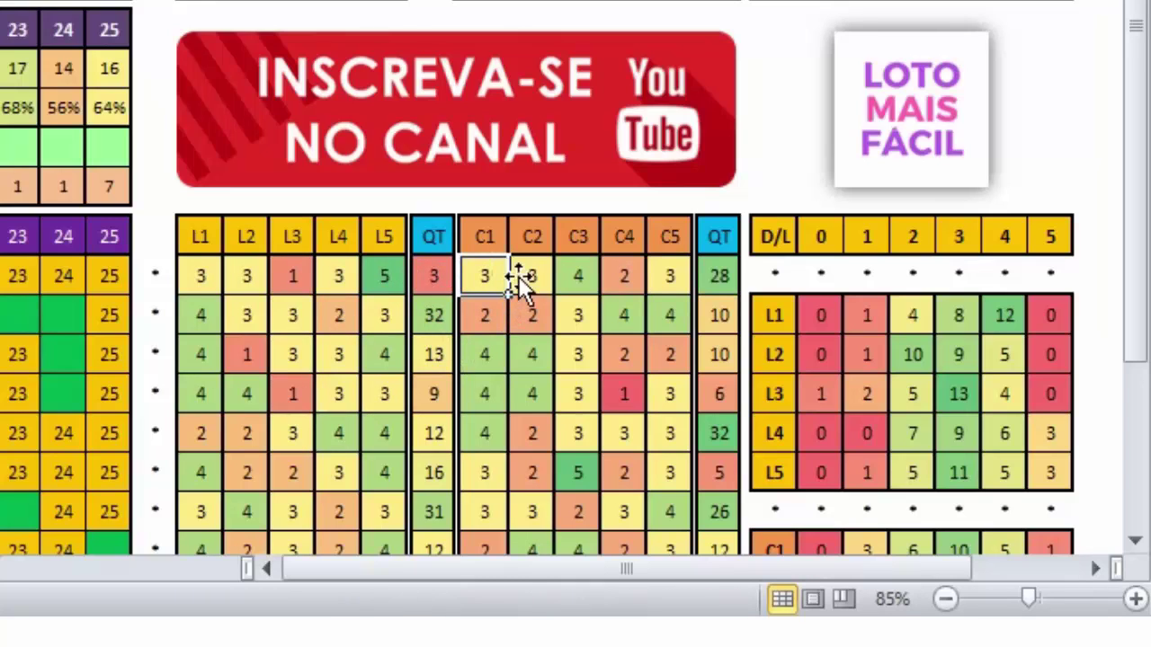
{"action": "left_click", "coordinate": [531, 277]}
{"action": "left_click", "coordinate": [578, 275]}
{"action": "left_click", "coordinate": [624, 275]}
{"action": "left_click", "coordinate": [716, 275]}
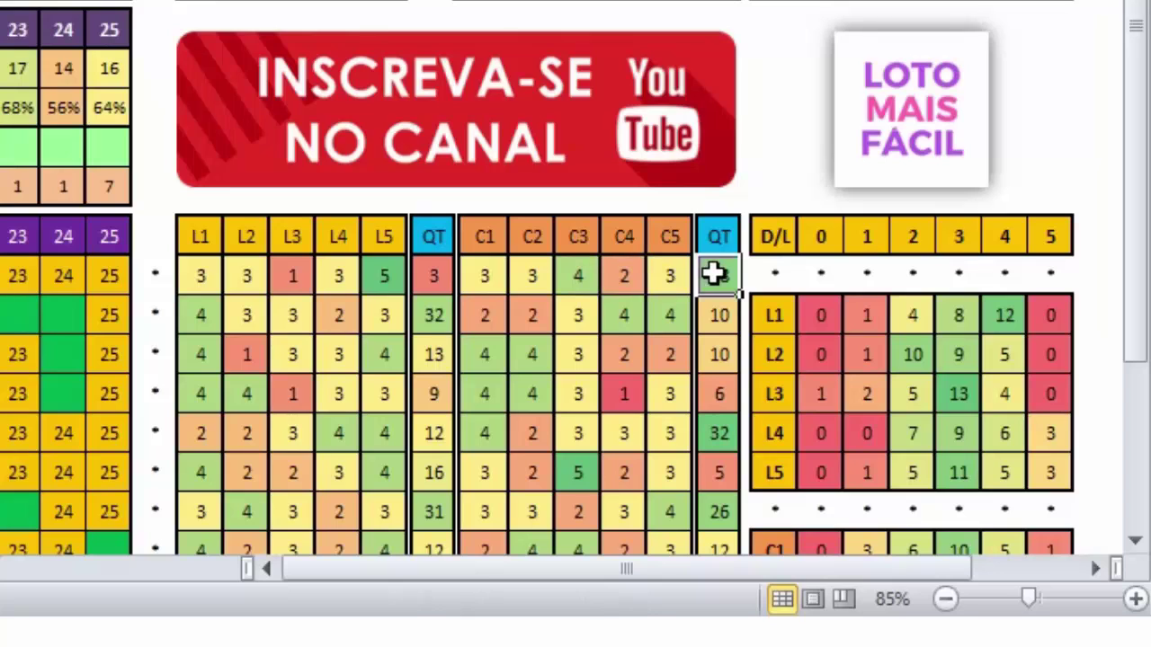
- Compare contest 1672's L3 count with earlier contests down the L3 column, looking for lines with one or zero numbers
{"action": "scroll", "coordinate": [297, 306], "scroll_direction": "down", "scroll_amount": 1}
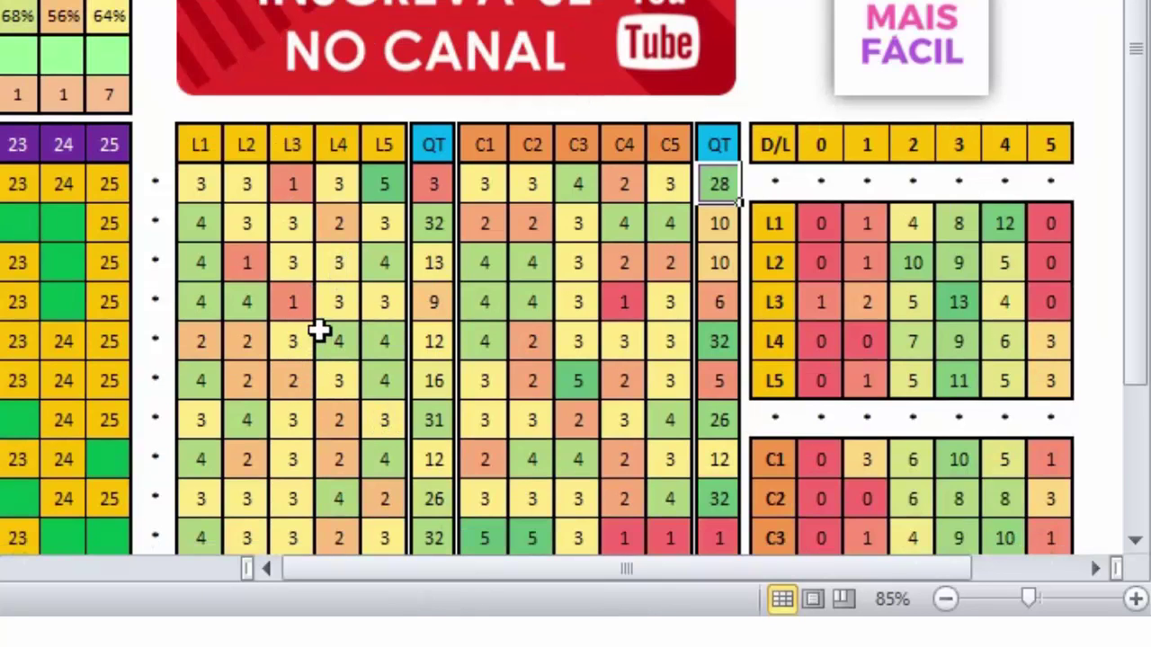
{"action": "left_click", "coordinate": [291, 185]}
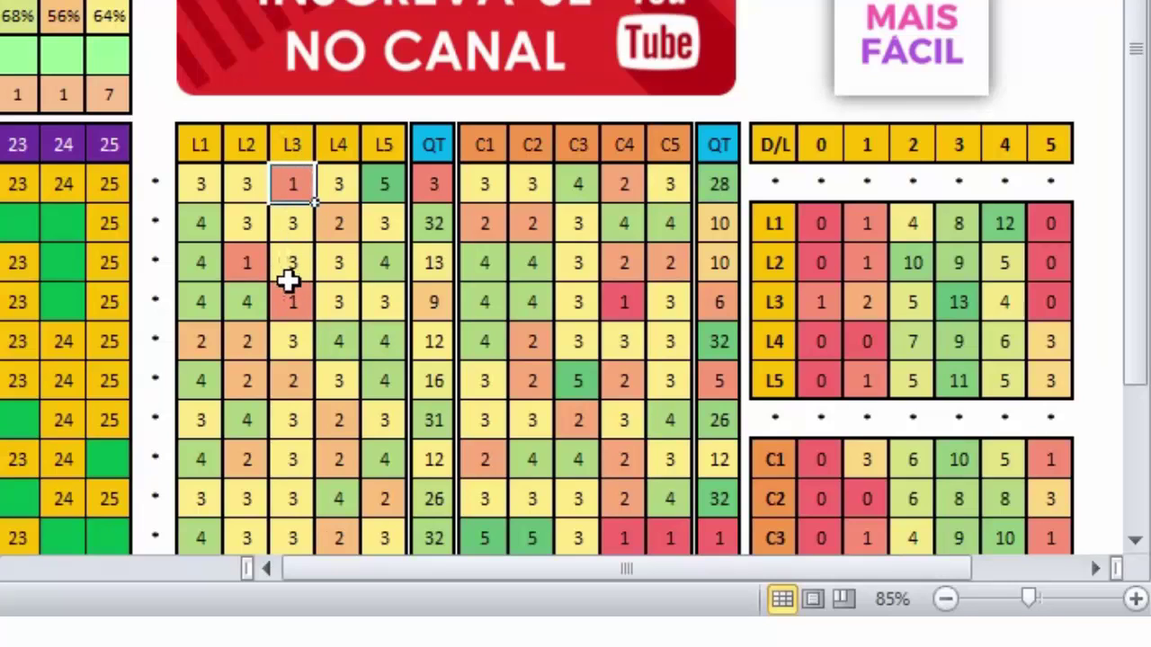
{"action": "left_click", "coordinate": [296, 306]}
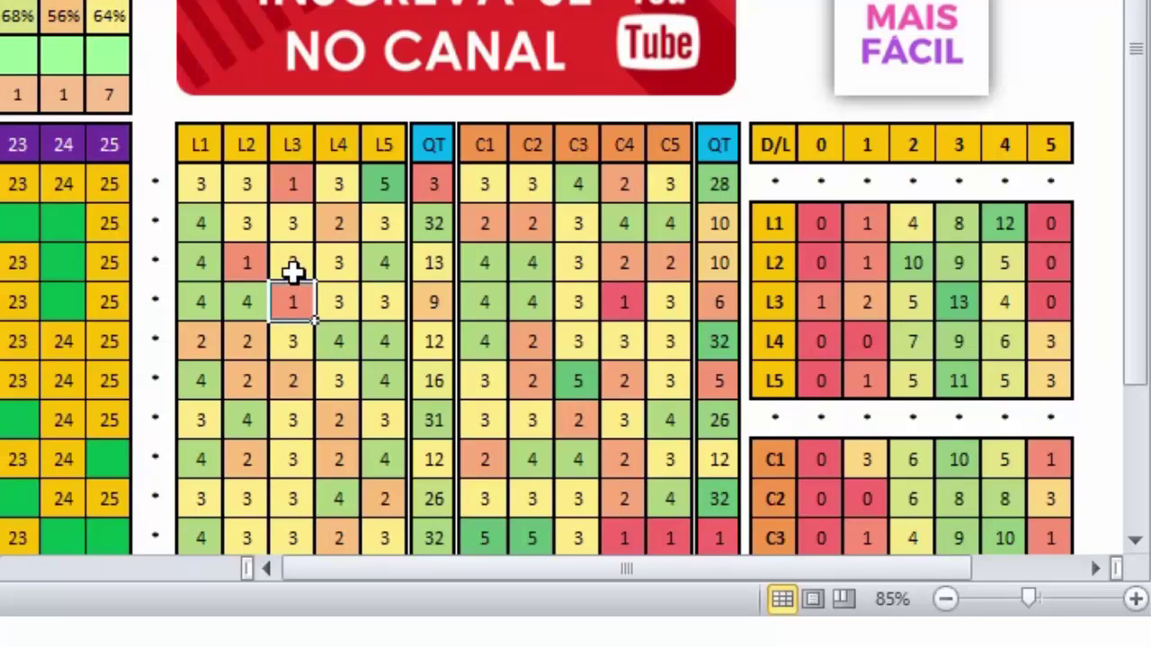
{"action": "left_click", "coordinate": [296, 267]}
{"action": "left_click_drag", "start_coordinate": [298, 300], "coordinate": [298, 279]}
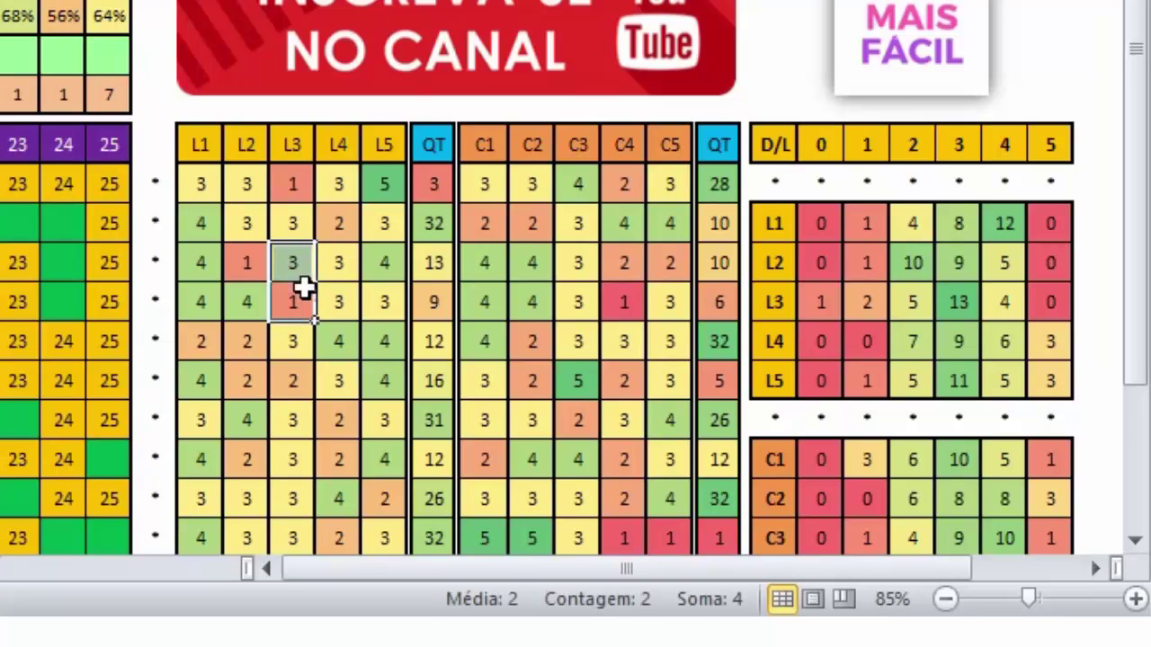
{"action": "scroll", "coordinate": [329, 315], "scroll_direction": "down", "scroll_amount": 2}
{"action": "scroll", "coordinate": [329, 315], "scroll_direction": "down", "scroll_amount": 5}
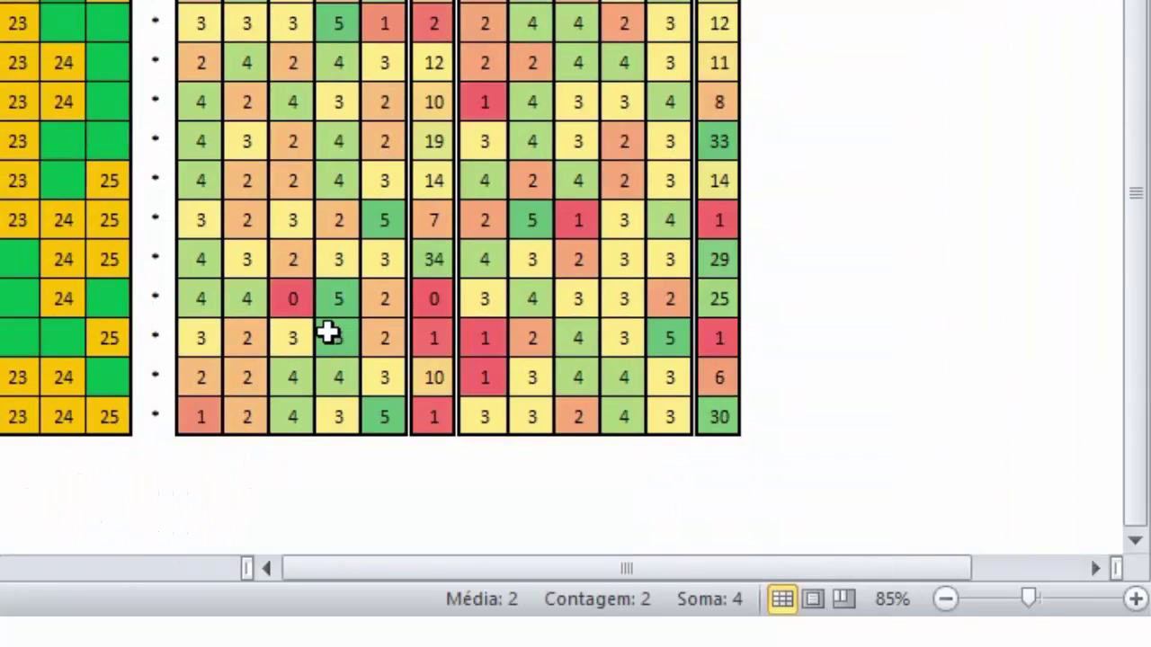
{"action": "left_click_drag", "start_coordinate": [297, 259], "coordinate": [296, 231]}
{"action": "left_click_drag", "start_coordinate": [296, 333], "coordinate": [296, 553]}
{"action": "scroll", "coordinate": [299, 145], "scroll_direction": "up", "scroll_amount": 4}
{"action": "left_click", "coordinate": [347, 222]}
- Examine in the D/L table how often lines L1 to L5 hold each count from 0 to 5, focusing on L3, L4 and L5
{"action": "scroll", "coordinate": [351, 231], "scroll_direction": "up", "scroll_amount": 3}
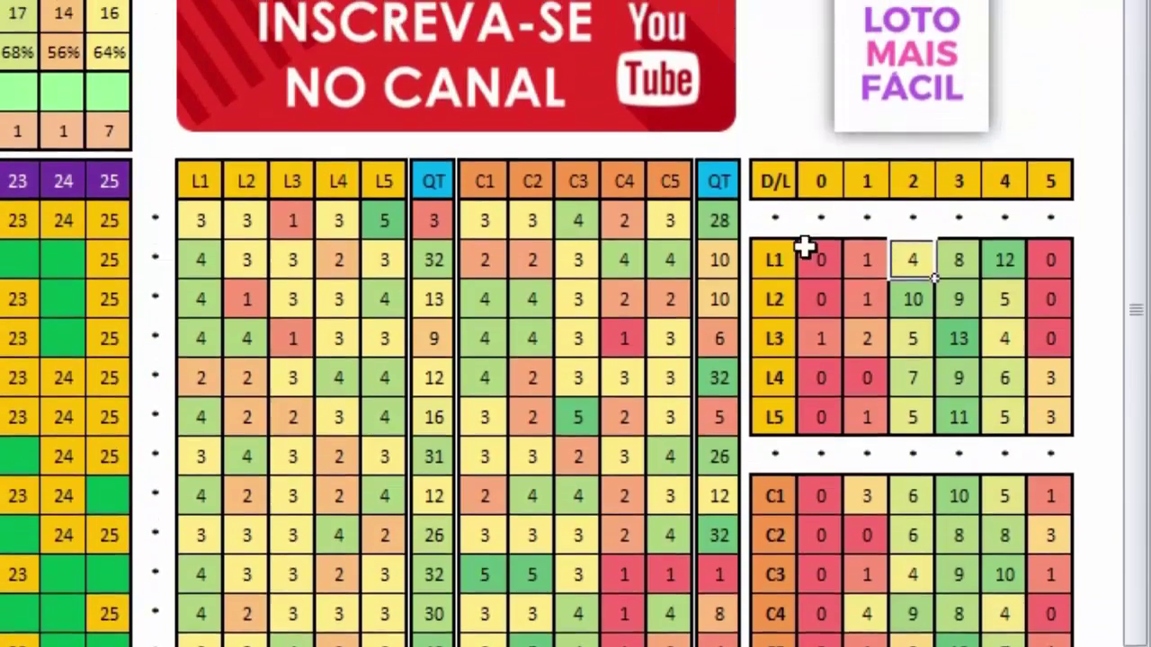
{"action": "left_click", "coordinate": [776, 44]}
{"action": "left_click_drag", "start_coordinate": [779, 385], "coordinate": [1055, 380]}
{"action": "left_click", "coordinate": [959, 381]}
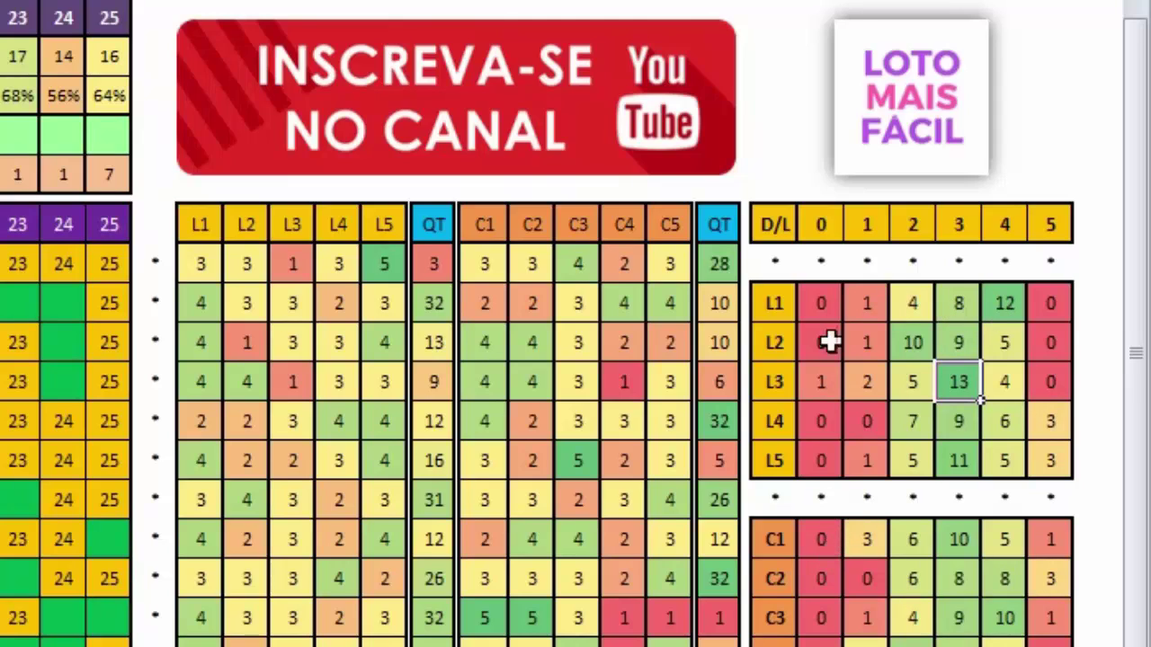
{"action": "left_click_drag", "start_coordinate": [911, 224], "coordinate": [913, 343]}
{"action": "left_click_drag", "start_coordinate": [797, 432], "coordinate": [959, 419]}
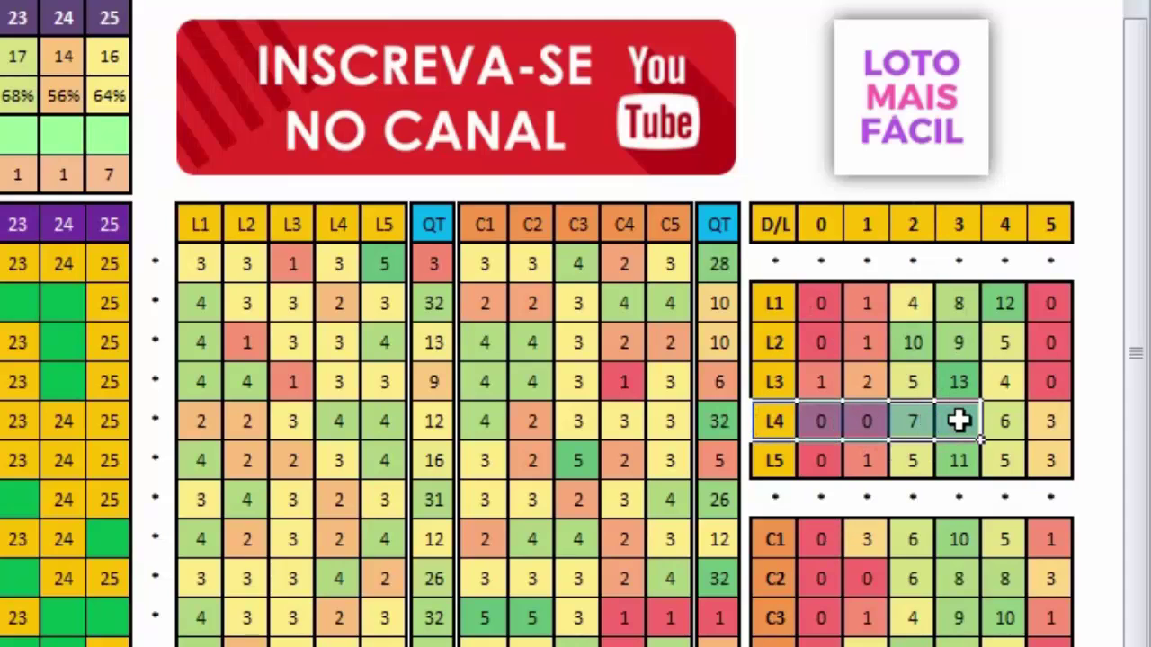
{"action": "left_click", "coordinate": [958, 424]}
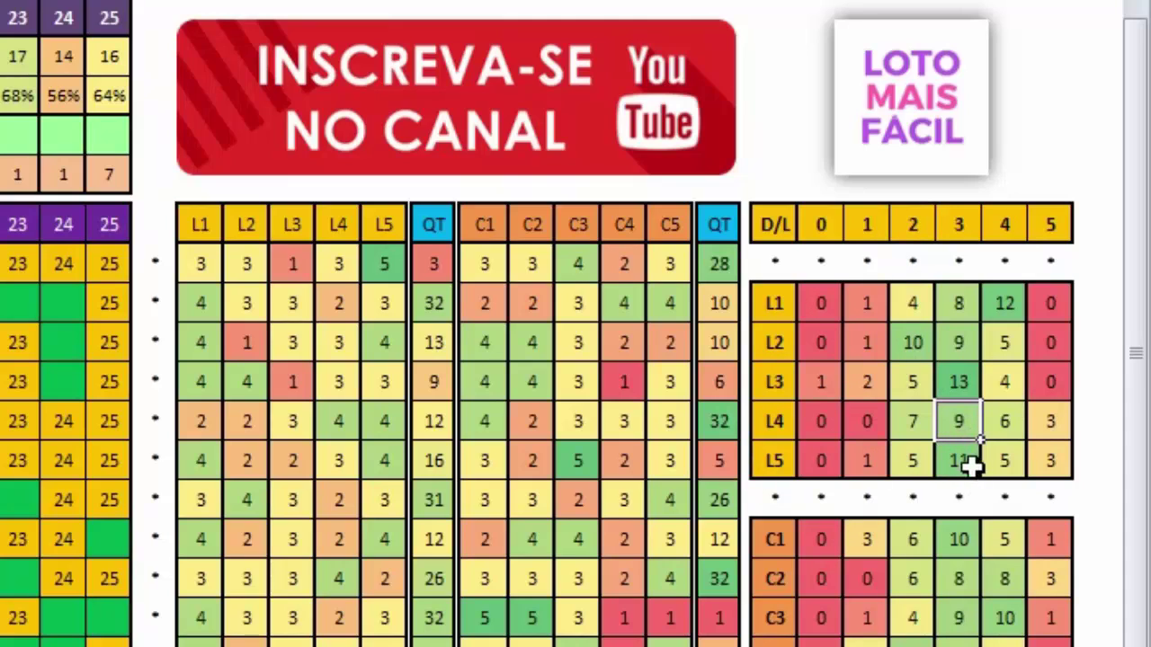
{"action": "left_click", "coordinate": [964, 463]}
- Compare the D/L table's frequencies of two, three and four numbers for lines L1 to L5
{"action": "left_click_drag", "start_coordinate": [1035, 297], "coordinate": [912, 461]}
{"action": "left_click_drag", "start_coordinate": [922, 294], "coordinate": [999, 458]}
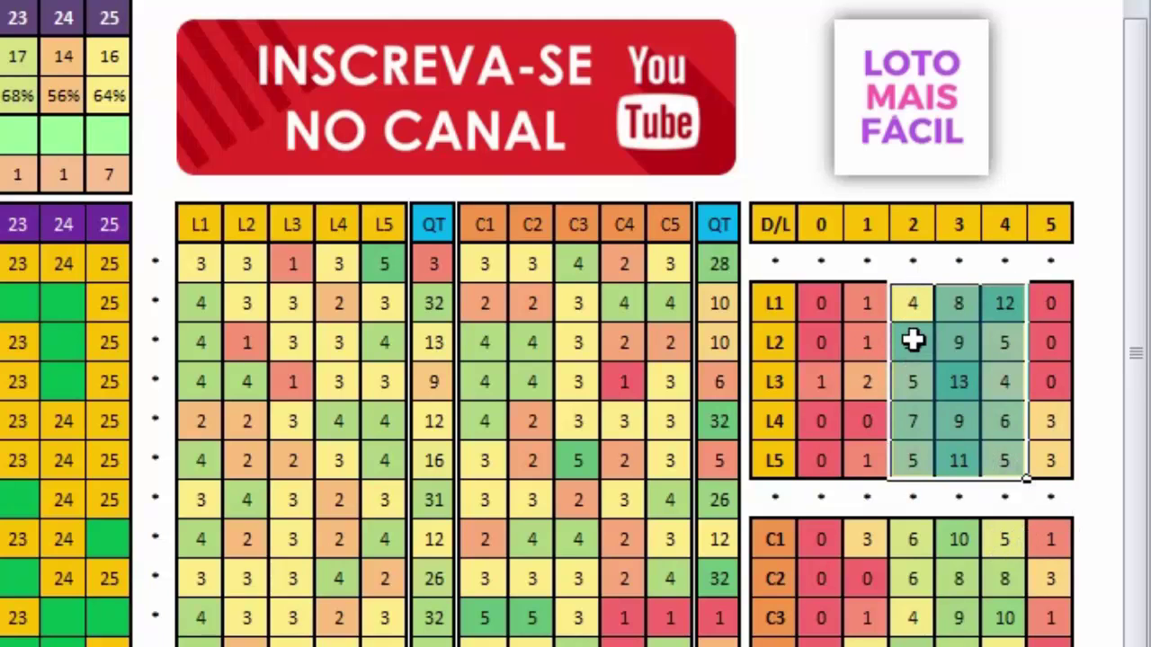
{"action": "left_click_drag", "start_coordinate": [912, 303], "coordinate": [1003, 477]}
{"action": "left_click", "coordinate": [1003, 476]}
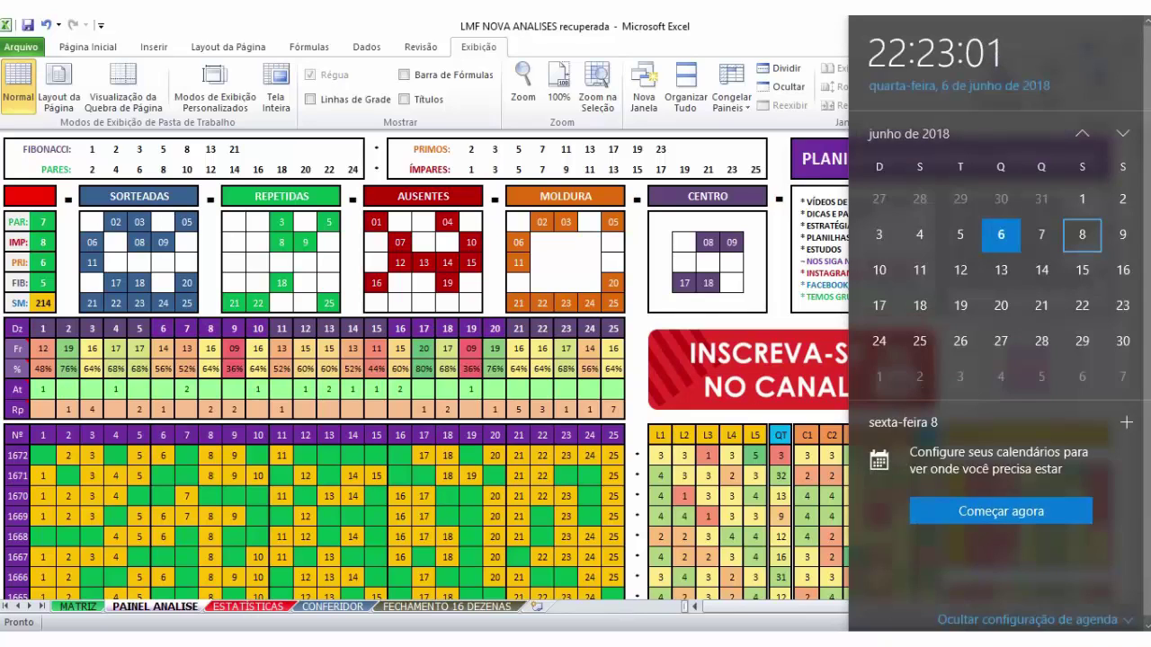
- Close the calendar, check the At row on PAINEL ANALISE, and glance through the ESTATÍSTICAS sheet's tables
{"action": "left_click", "coordinate": [439, 22]}
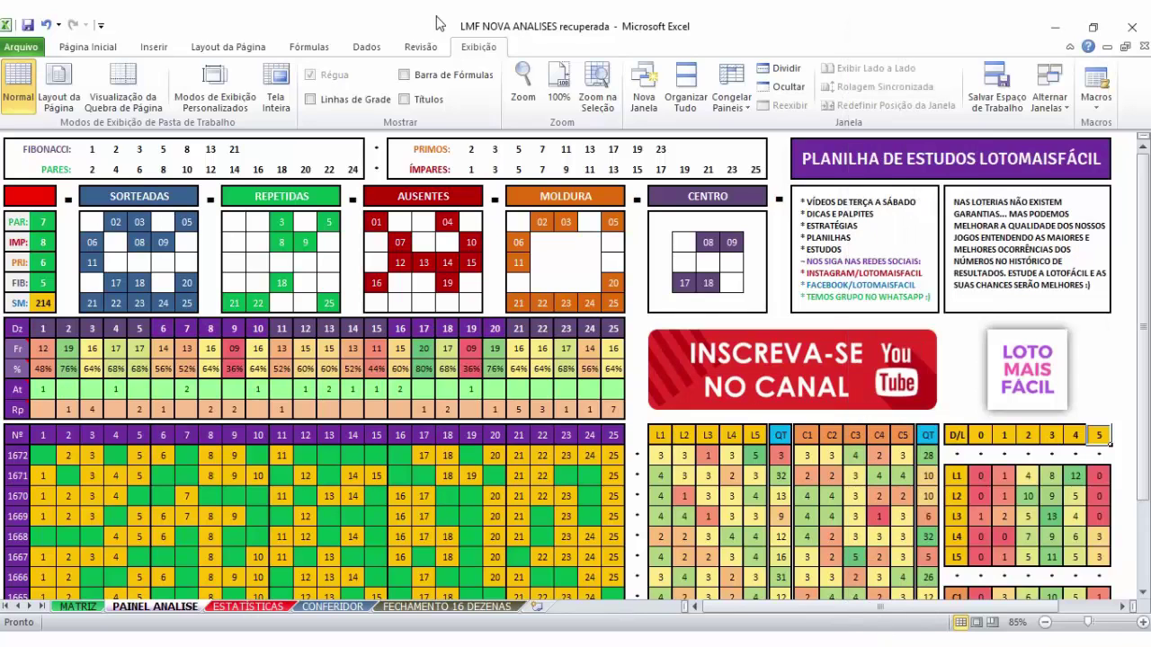
{"action": "left_click", "coordinate": [40, 391]}
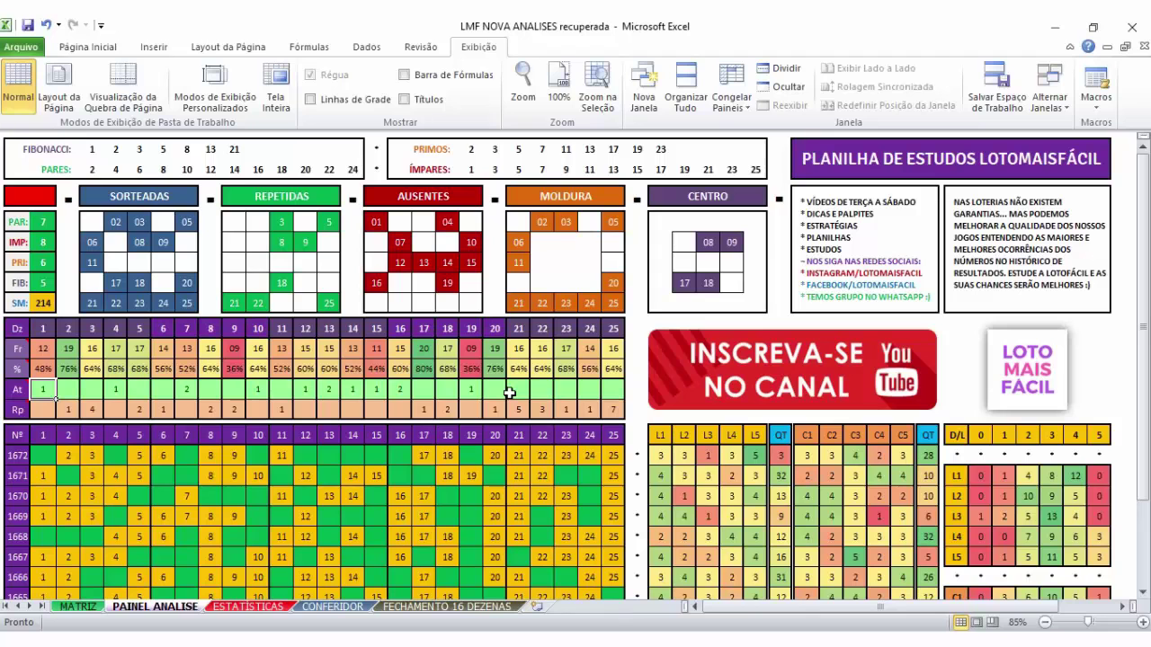
{"action": "left_click", "coordinate": [256, 607]}
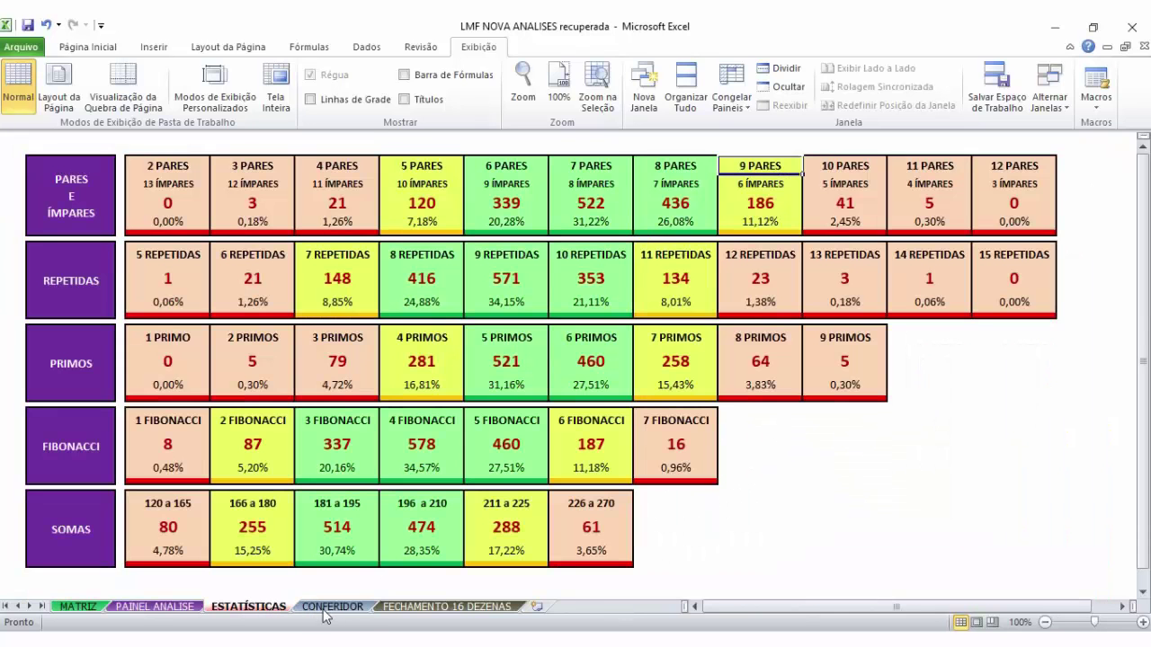
{"action": "left_click", "coordinate": [148, 608]}
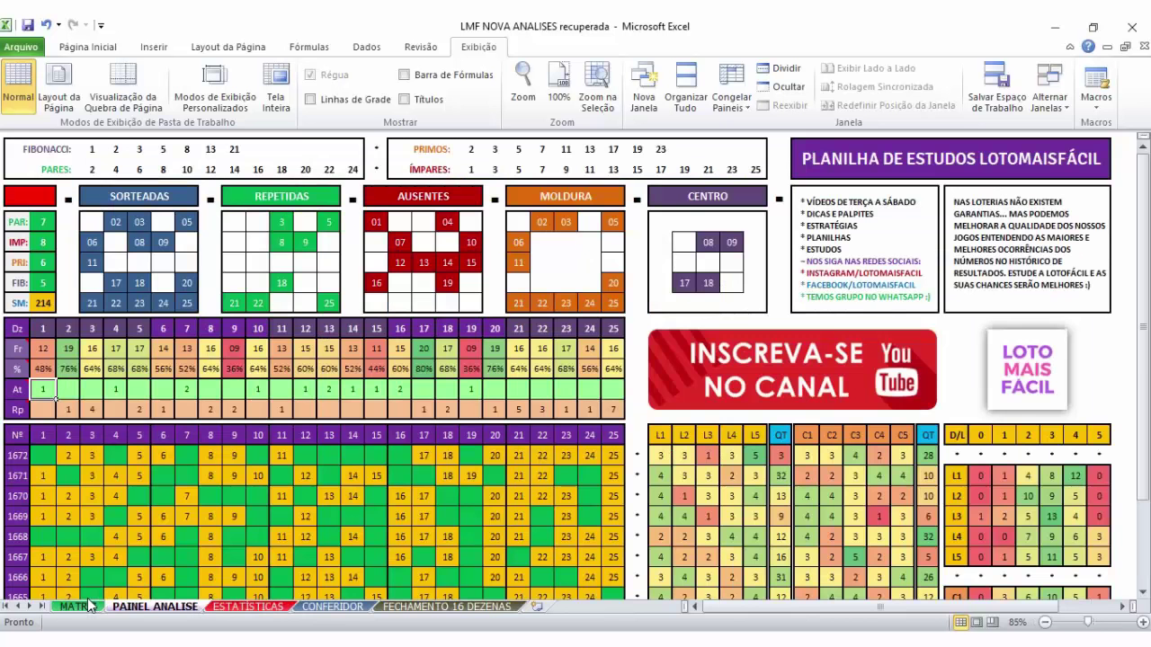
- Enter 22, 23 and 24 in their LINHA 5 columns of row 1675 on the MATRIZ sheet
{"action": "left_click", "coordinate": [81, 608]}
{"action": "left_click", "coordinate": [1025, 403]}
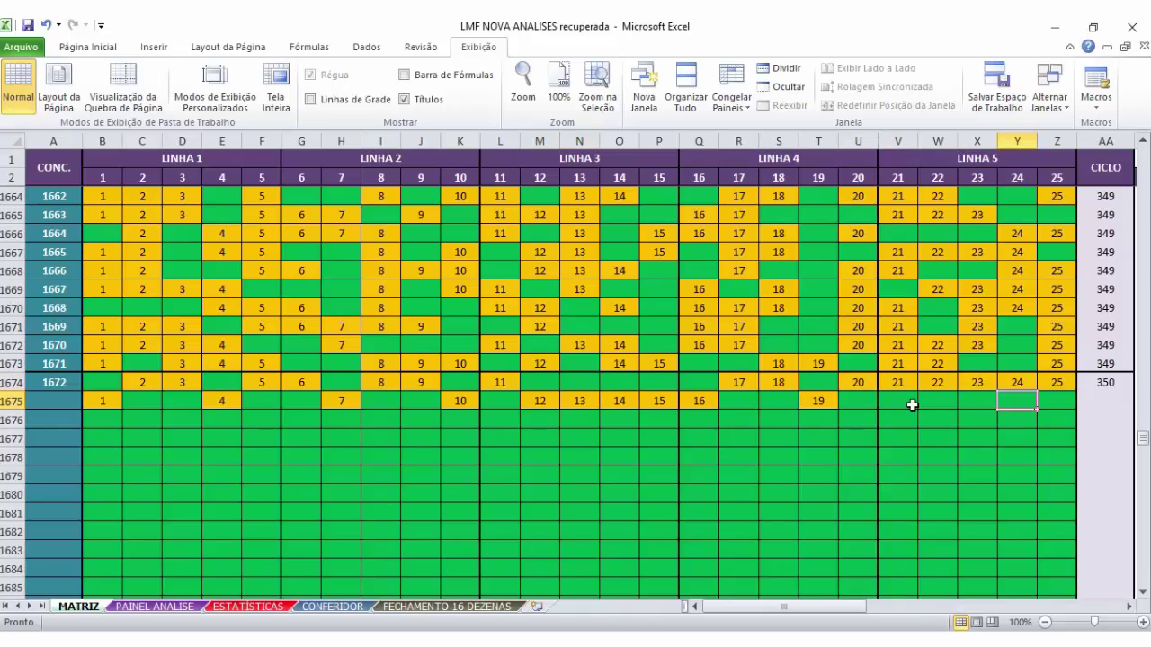
{"action": "left_click", "coordinate": [926, 401]}
{"action": "type", "text": "22"}
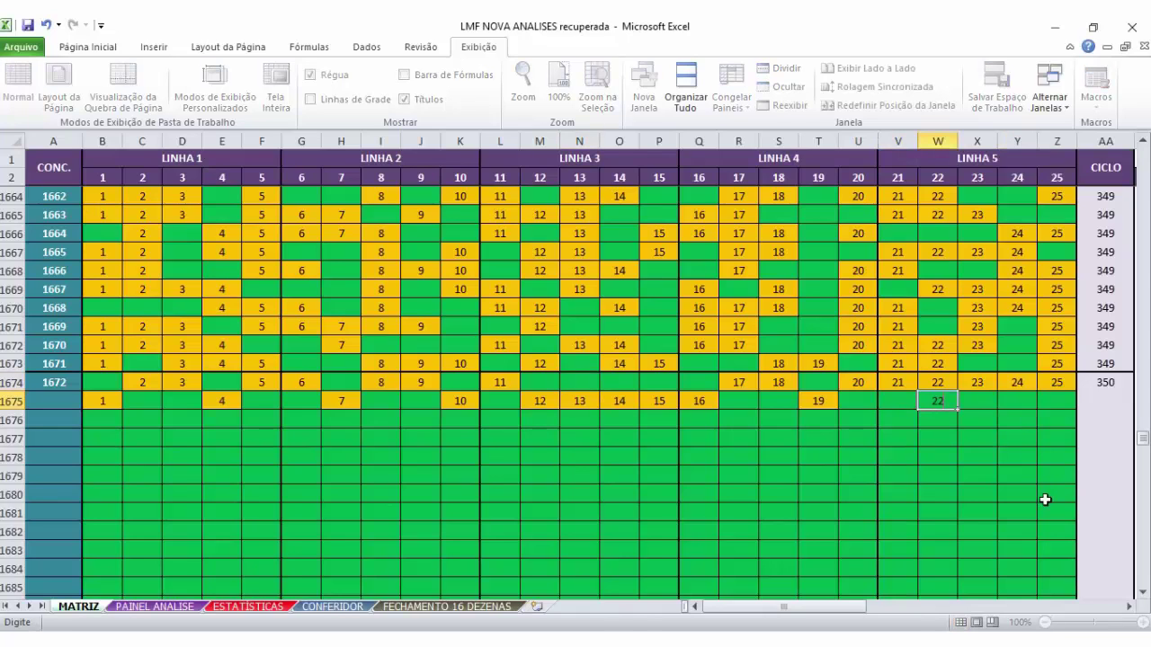
{"action": "key", "text": "Tab"}
{"action": "type", "text": "23"}
{"action": "key", "text": "Tab"}
{"action": "type", "text": "24"}
{"action": "key", "text": "Return"}
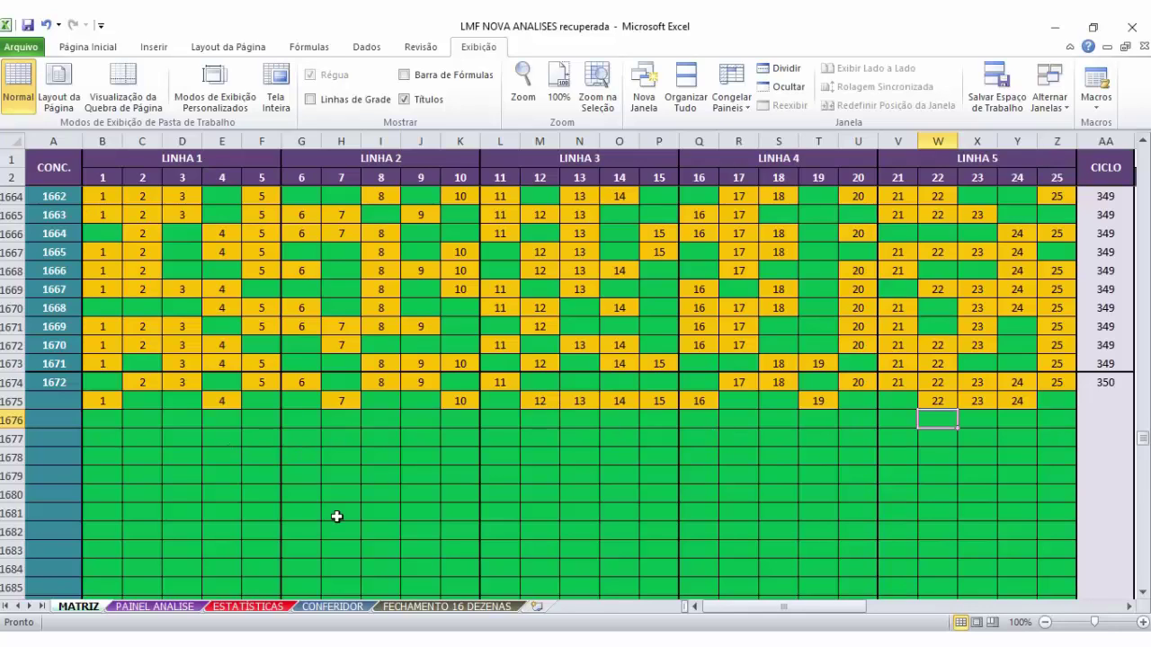
- Review the numbers laid out in row 1675 from 1 to 25 on MATRIZ, and return to the PAINEL ANALISE sheet
{"action": "left_click", "coordinate": [967, 494]}
{"action": "left_click_drag", "start_coordinate": [1017, 438], "coordinate": [1062, 433]}
{"action": "left_click", "coordinate": [1058, 441]}
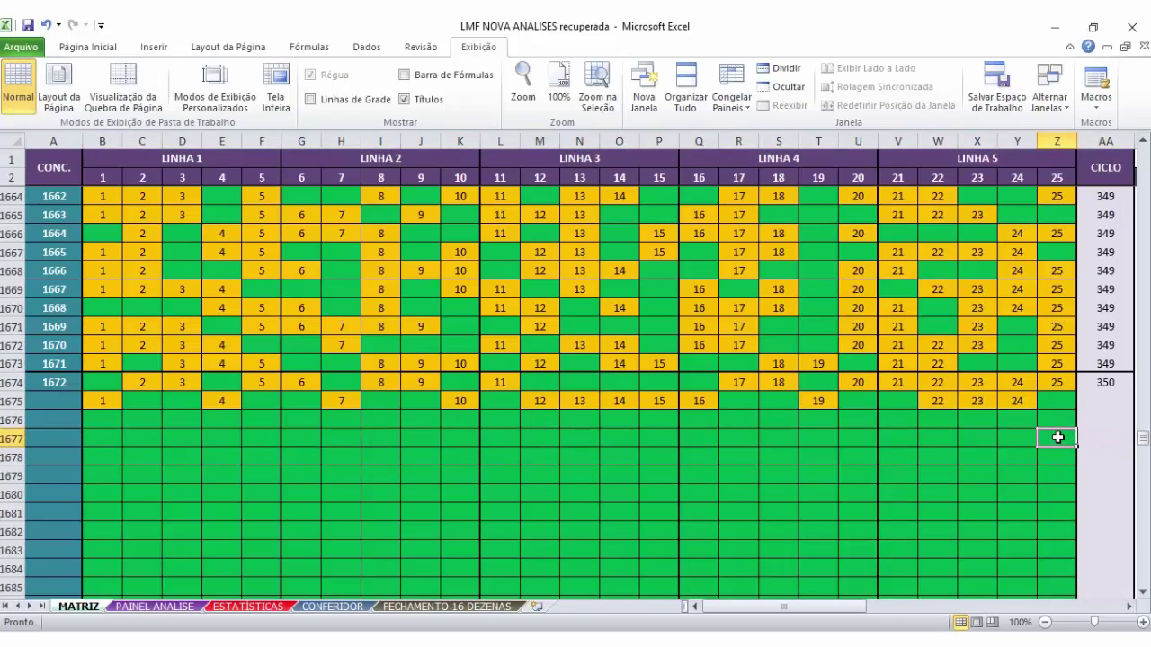
{"action": "left_click_drag", "start_coordinate": [99, 439], "coordinate": [635, 475]}
{"action": "left_click", "coordinate": [635, 474]}
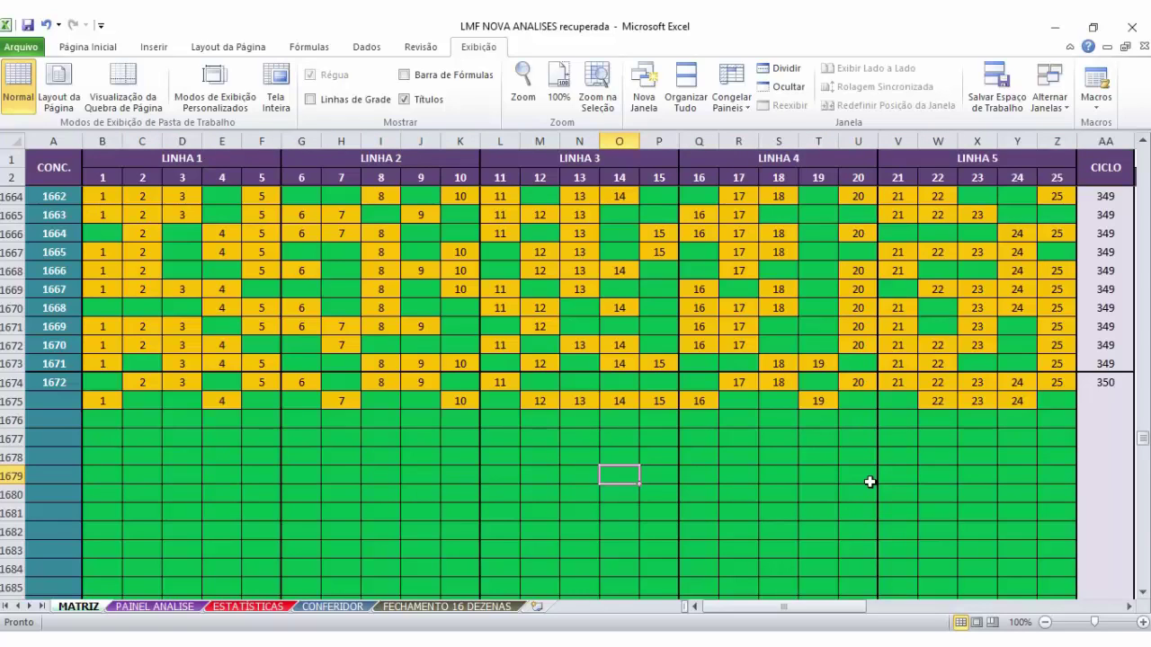
{"action": "left_click", "coordinate": [155, 606]}
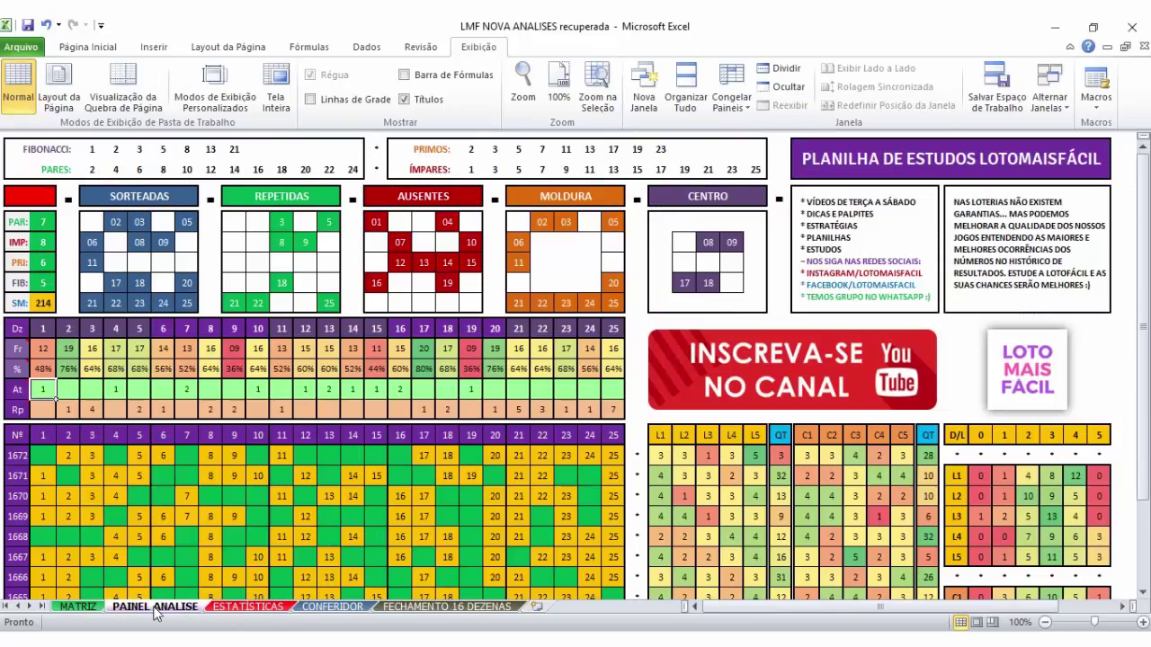